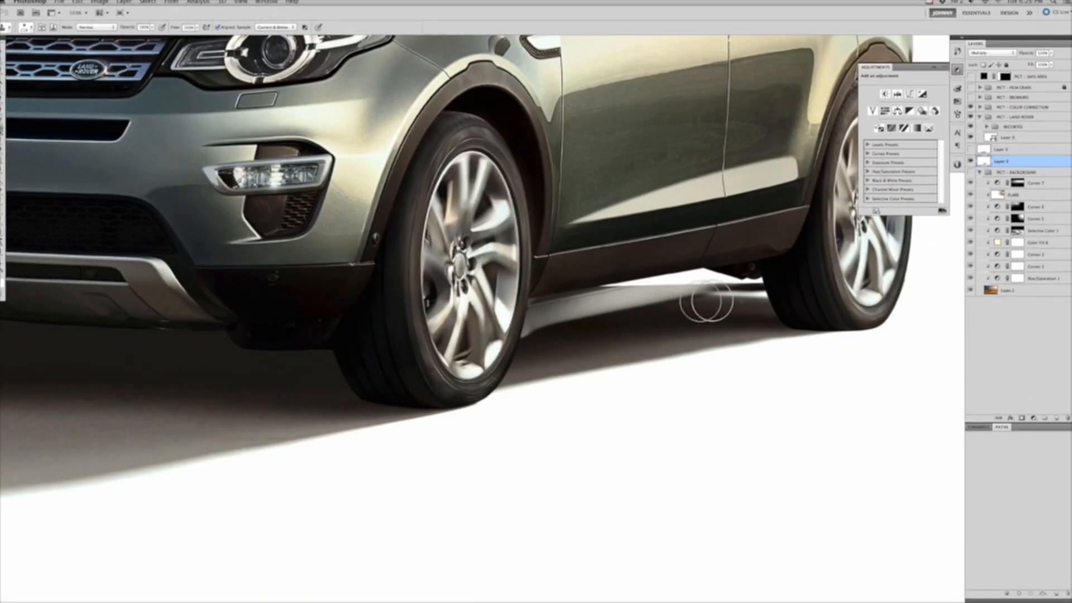
- Preview the mask of the Hue/Saturation layer on the Land Rover and return to the normal image view
key(super+minus)
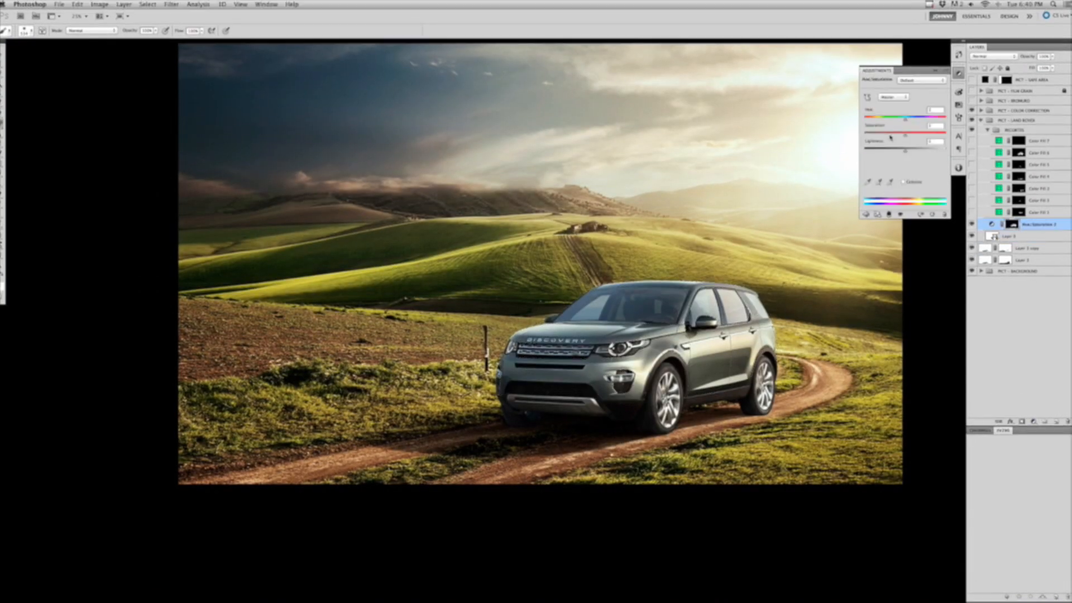
key(super+minus)
alt+click(1012, 224)
alt+click(1012, 224)
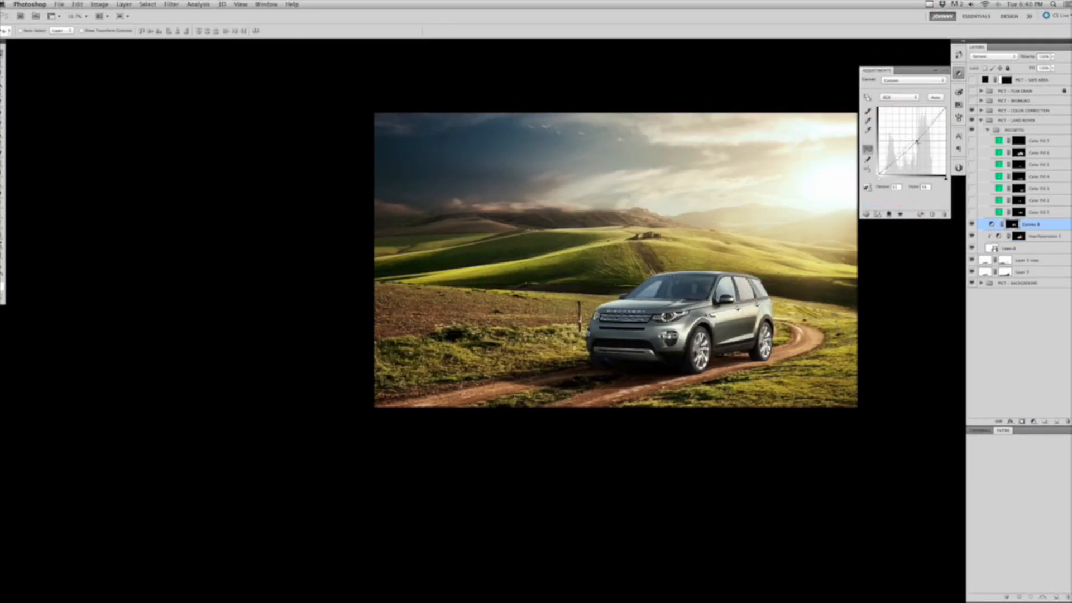
- Adjust the Curves tone on the Land Rover and brush the Curves mask near its front wheel
drag(907, 142, 909, 140)
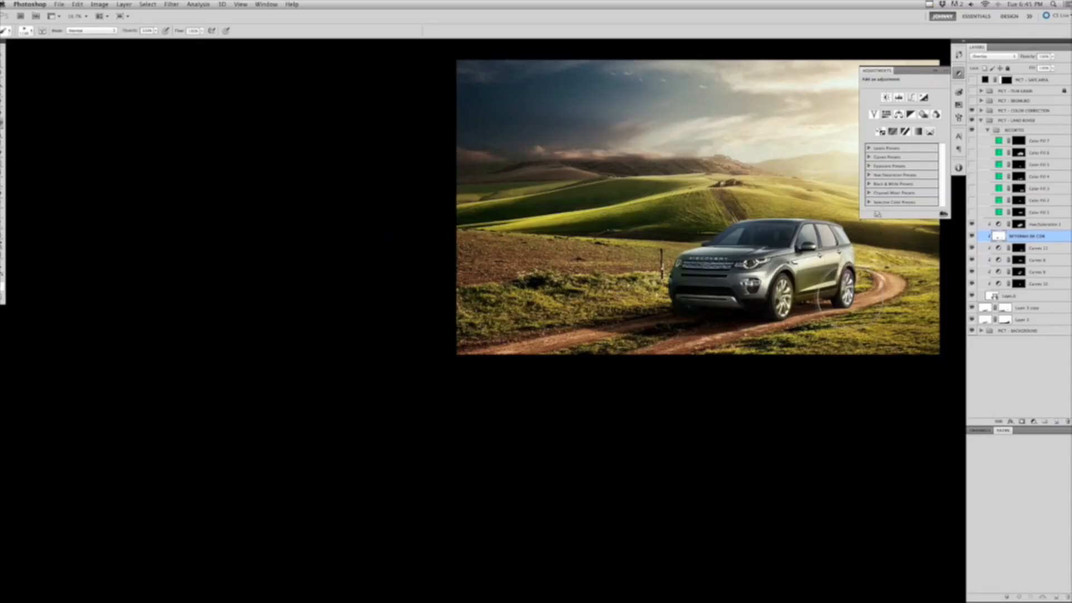
drag(687, 241, 648, 269)
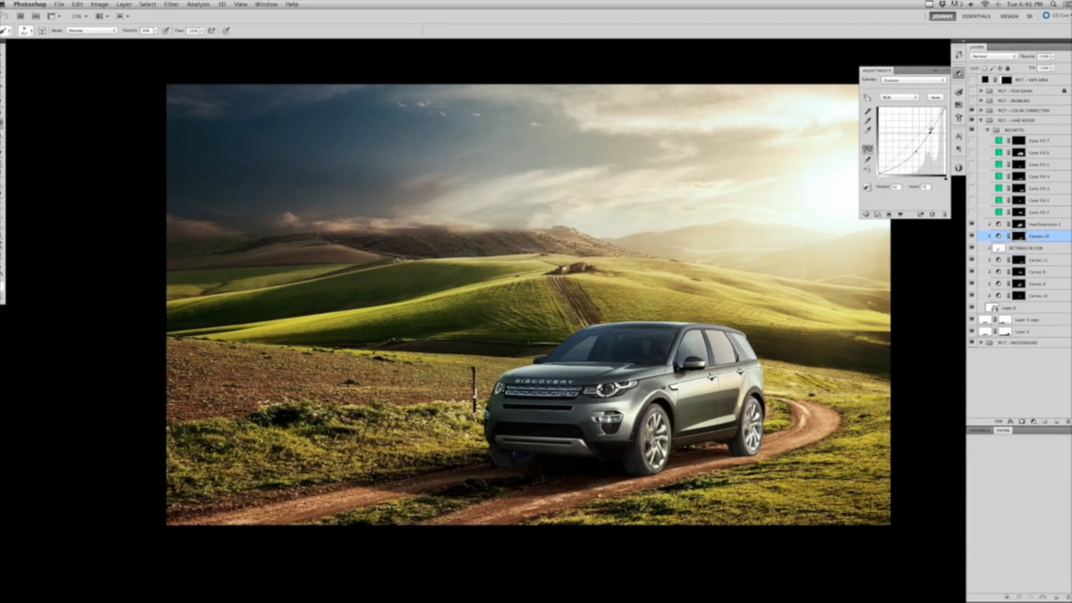
click(665, 467)
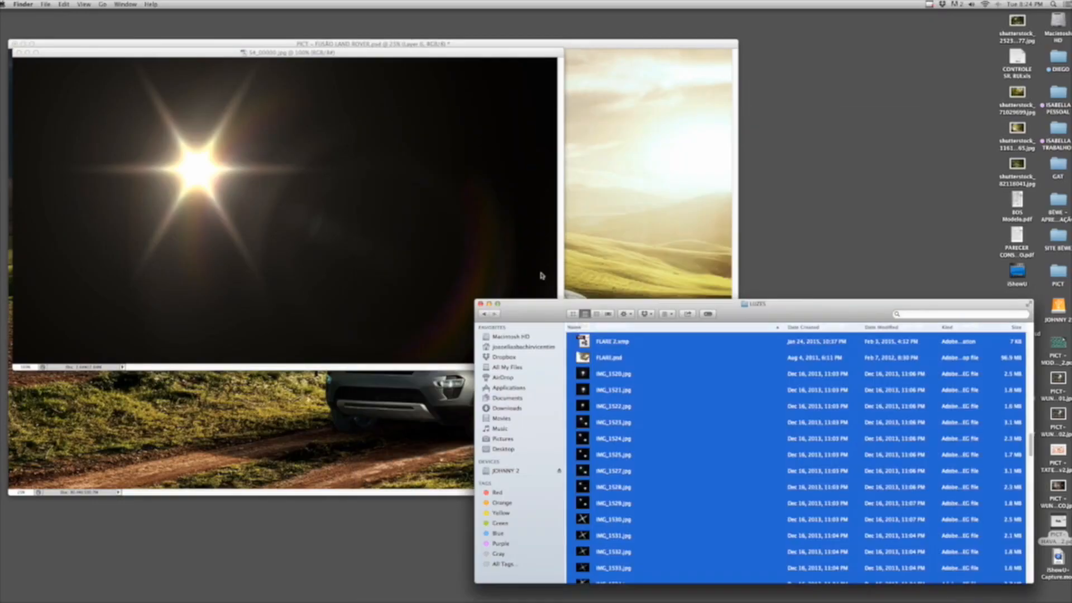
- Browse the flare images in the LUZES folder and place a scaled-down flare in the Land Rover composite
key(space)
scroll(849, 147, down, 15)
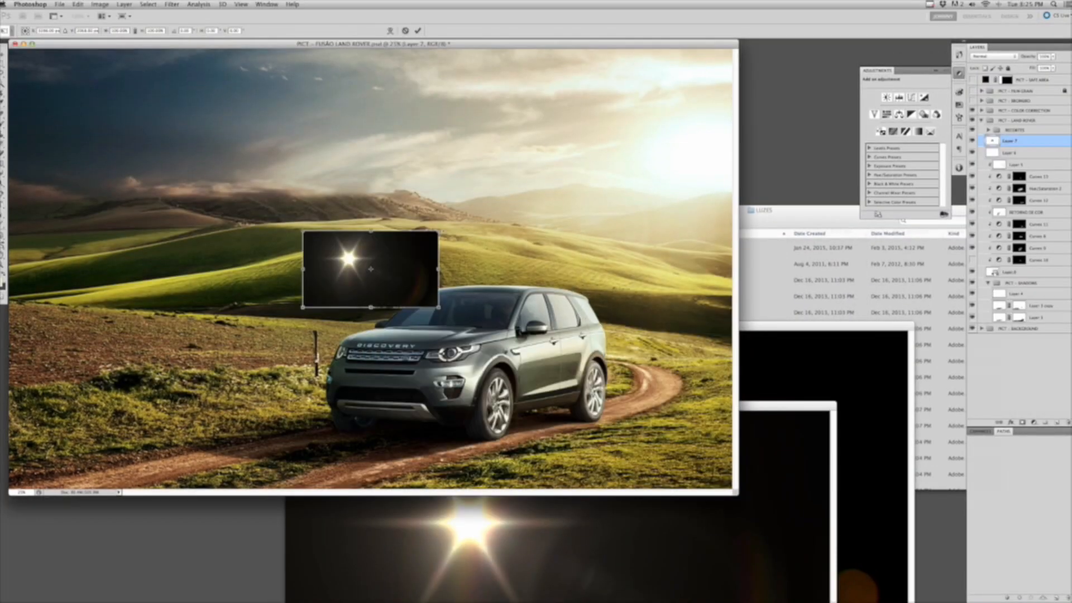
key(Return)
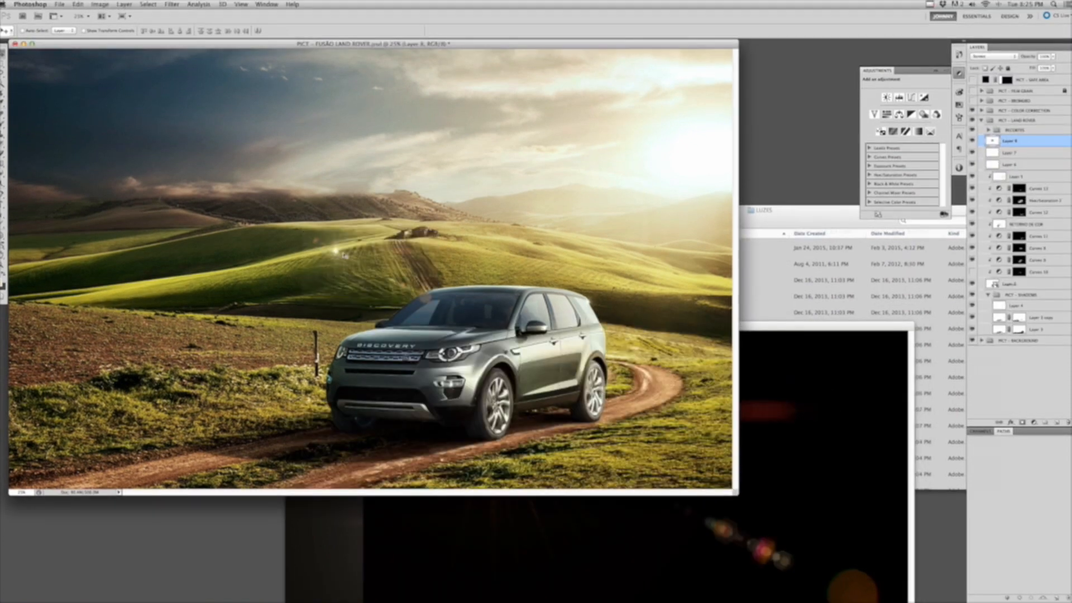
click(611, 287)
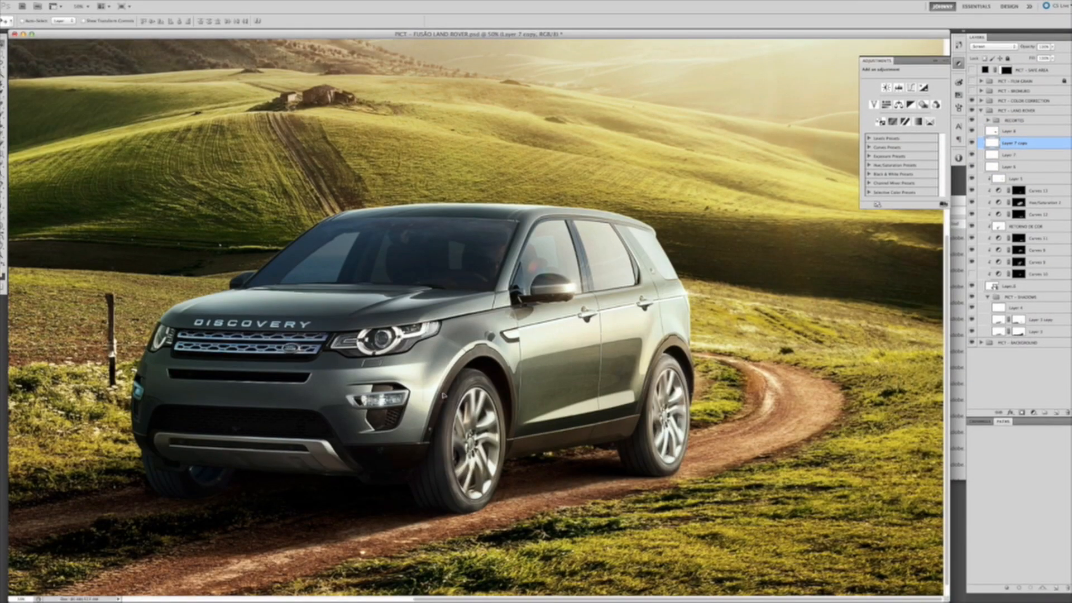
click(522, 539)
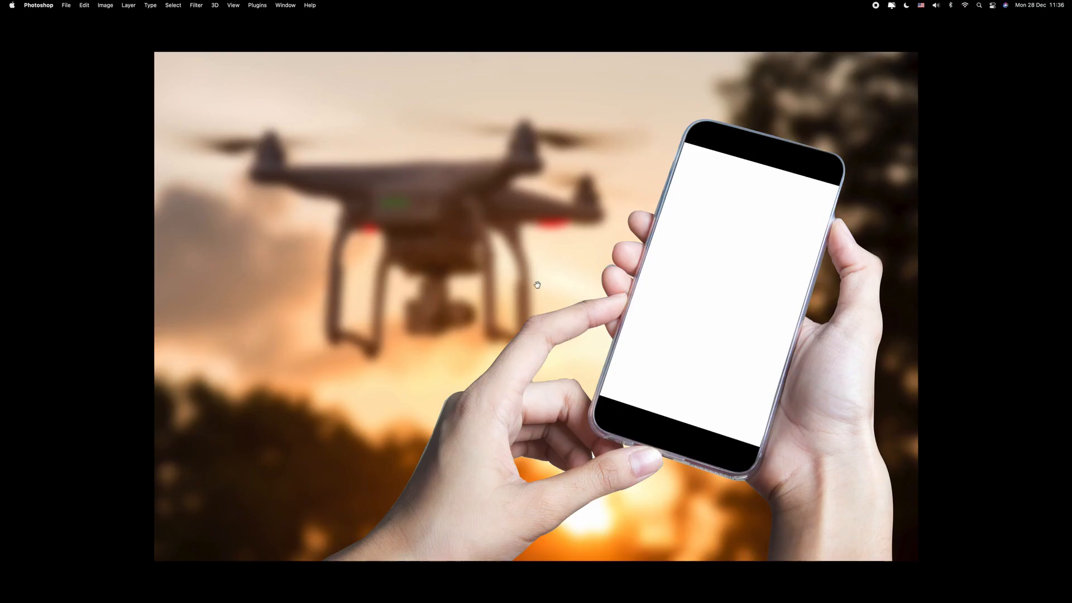
- Examine the phone held in front of the blurred drone up close, along its edges and blank screen
click(552, 317)
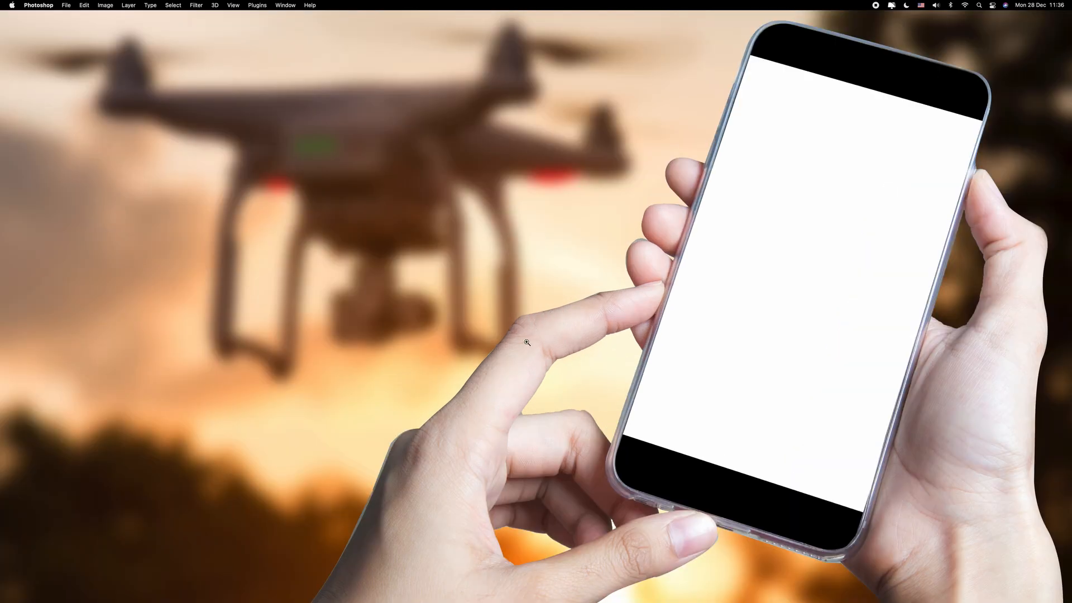
drag(577, 348, 461, 360)
drag(546, 307, 581, 300)
alt+click(582, 300)
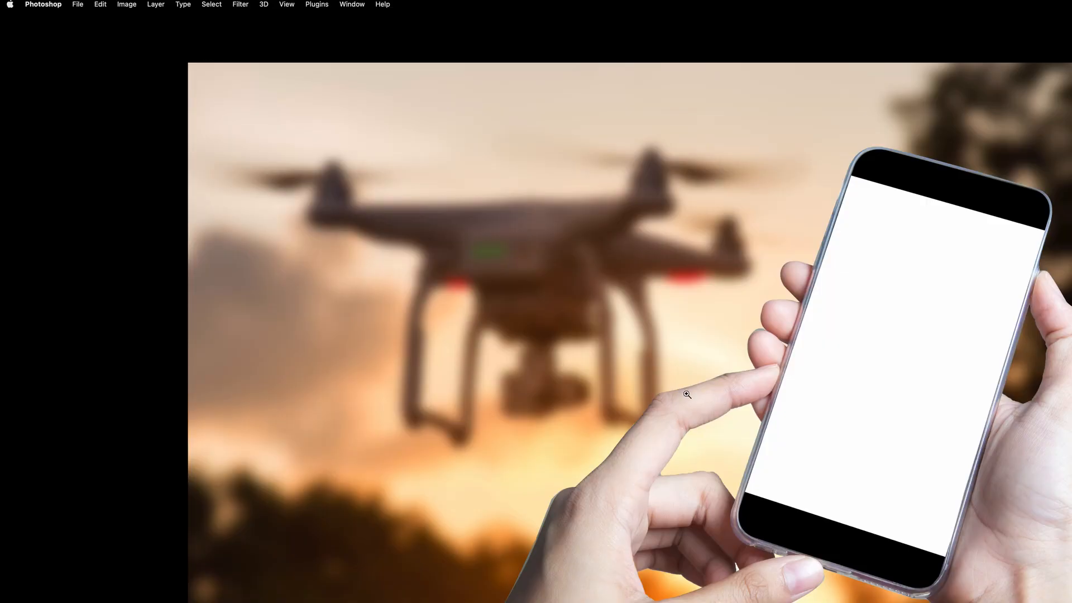
click(687, 395)
drag(718, 436, 570, 451)
drag(673, 382, 722, 369)
drag(886, 324, 621, 600)
drag(713, 237, 21, 543)
drag(913, 397, 919, 193)
drag(329, 584, 423, 547)
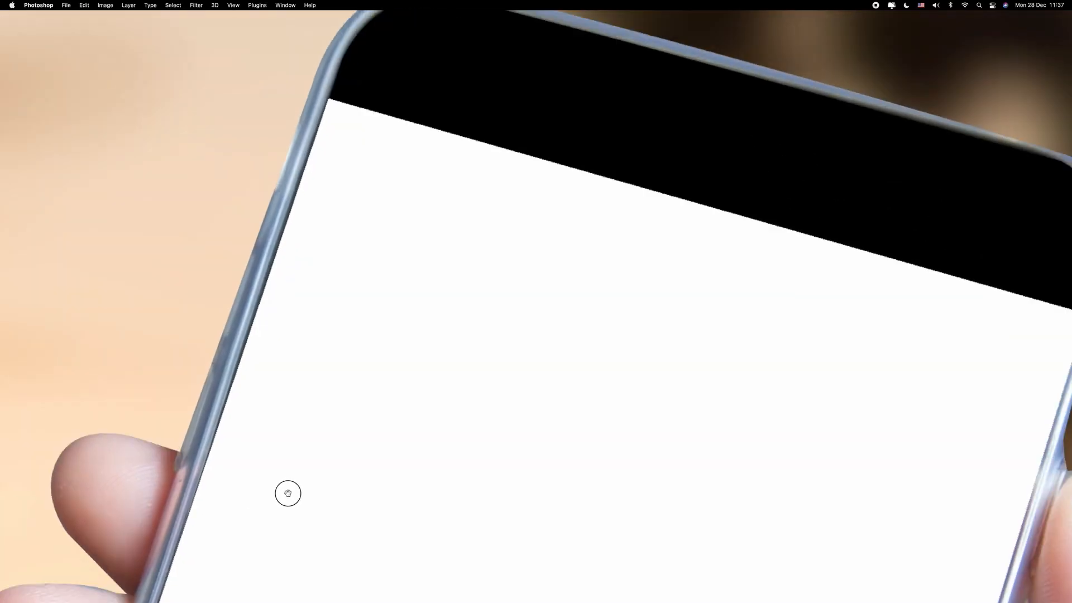
drag(287, 493, 5, 428)
drag(670, 286, 739, 157)
drag(243, 483, 473, 241)
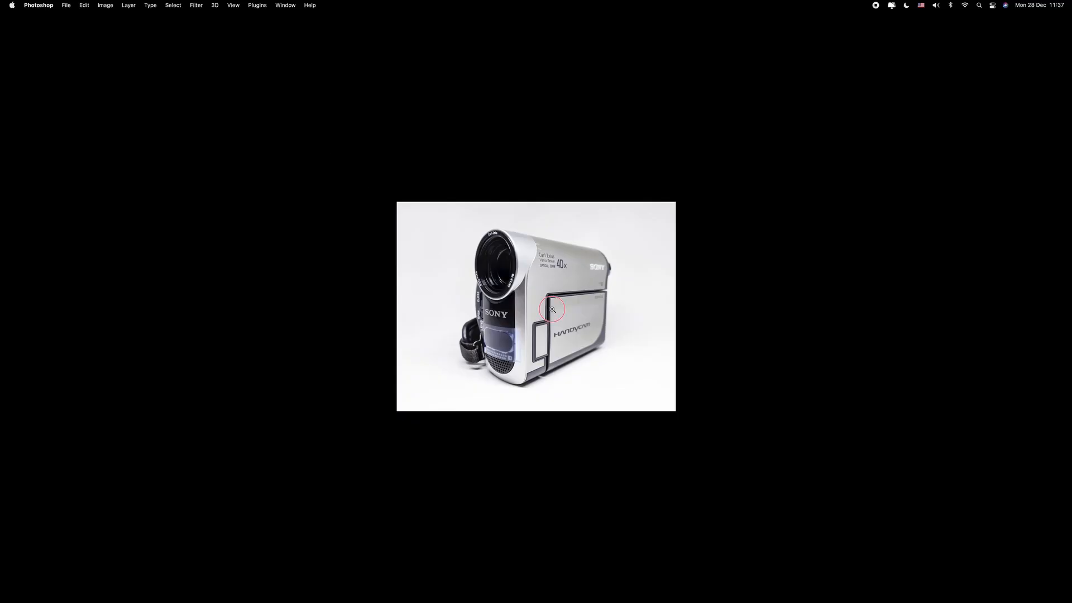
- Inspect the camcorder photo up close to judge the outline of its body
click(552, 309)
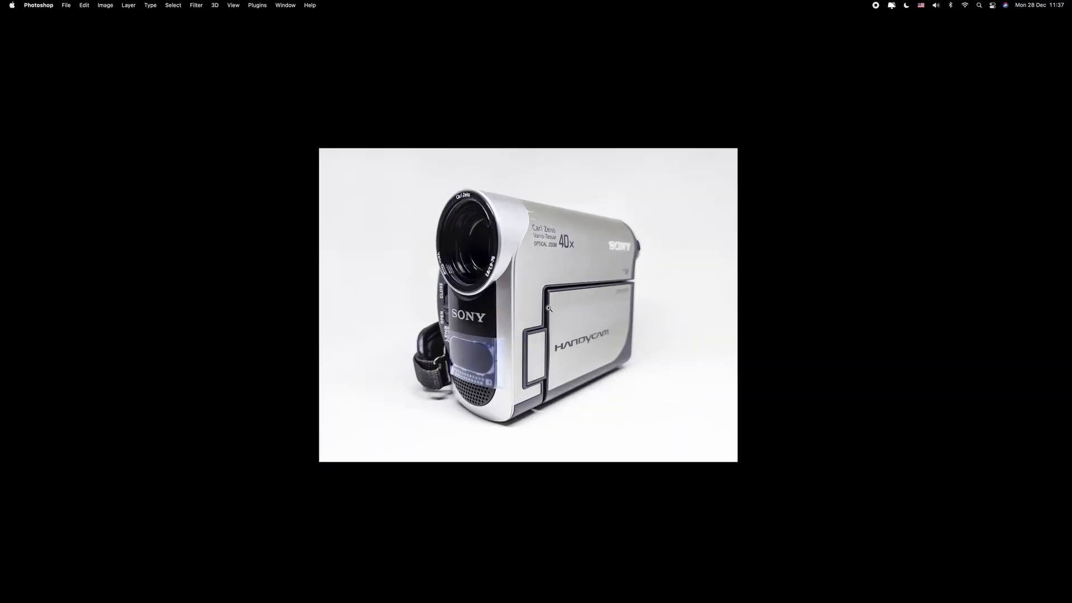
click(546, 307)
click(537, 306)
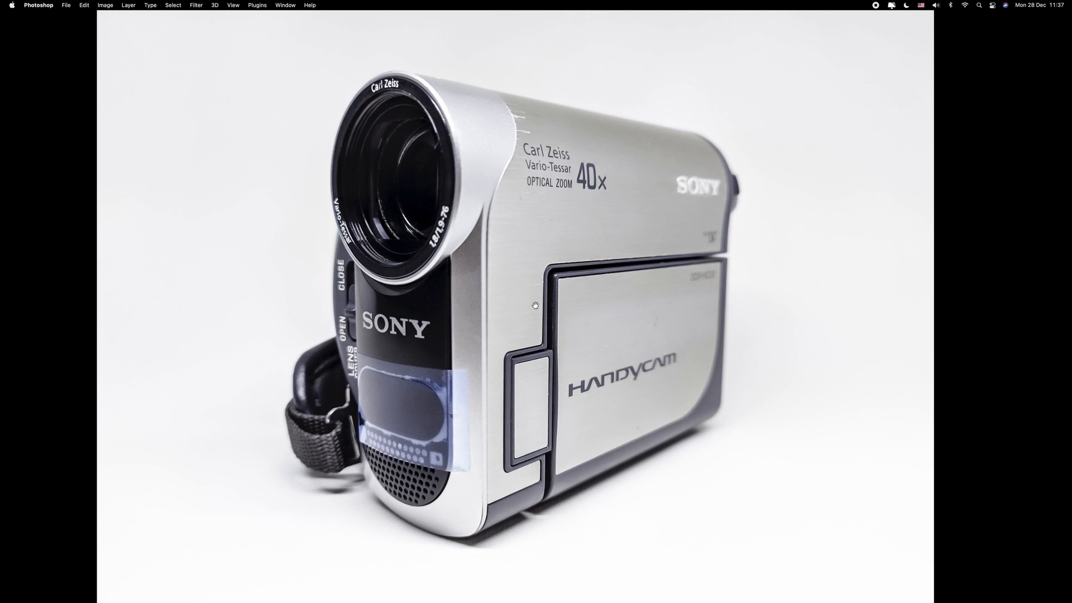
drag(534, 305, 542, 310)
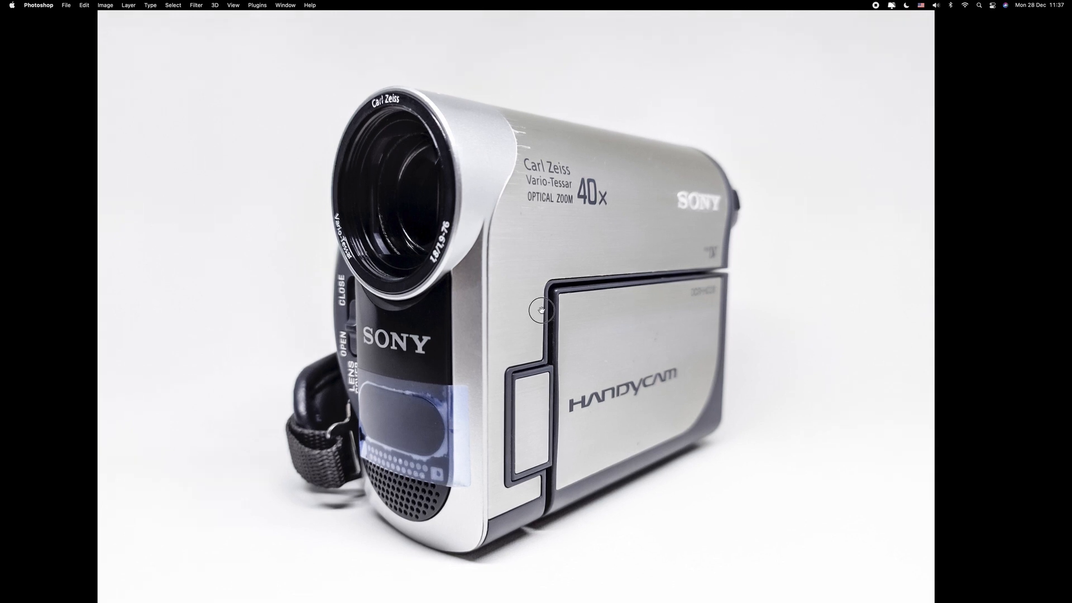
key(Tab)
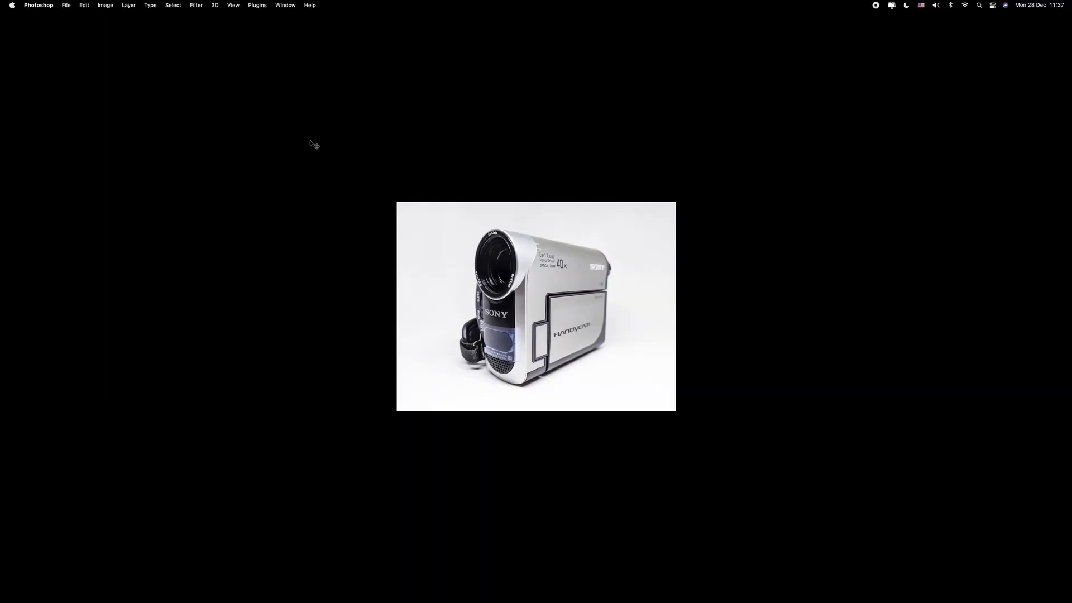
click(553, 309)
click(545, 307)
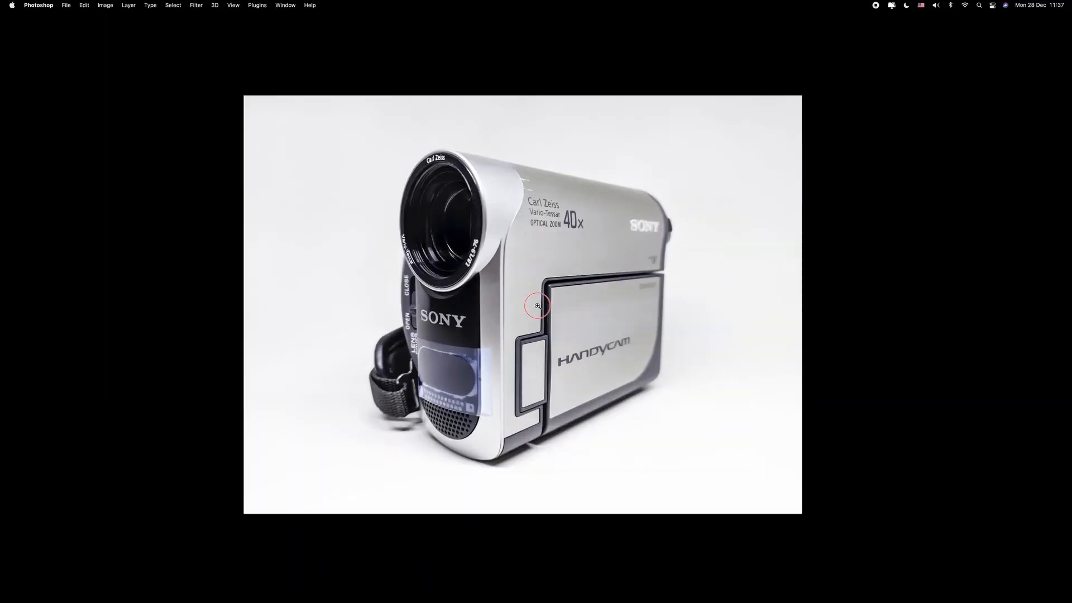
click(538, 307)
drag(540, 296, 542, 310)
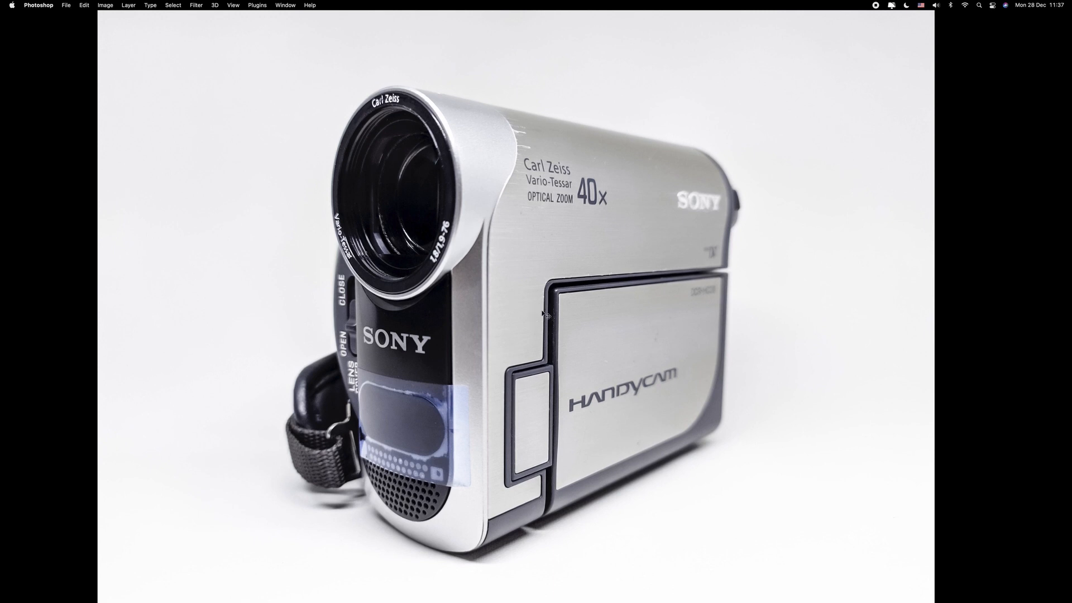
- Name the new path RECORTE PRINCIPAL and trace the camcorder's front edge beside the hand strap with the Pen tool
key(Tab)
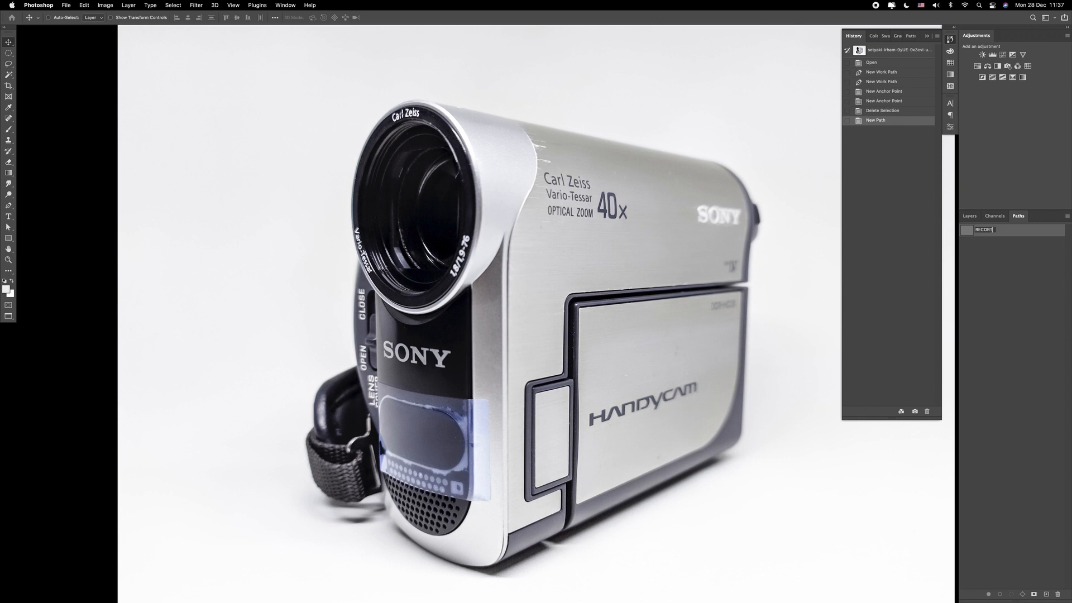
text(TE PRINCIPAL)
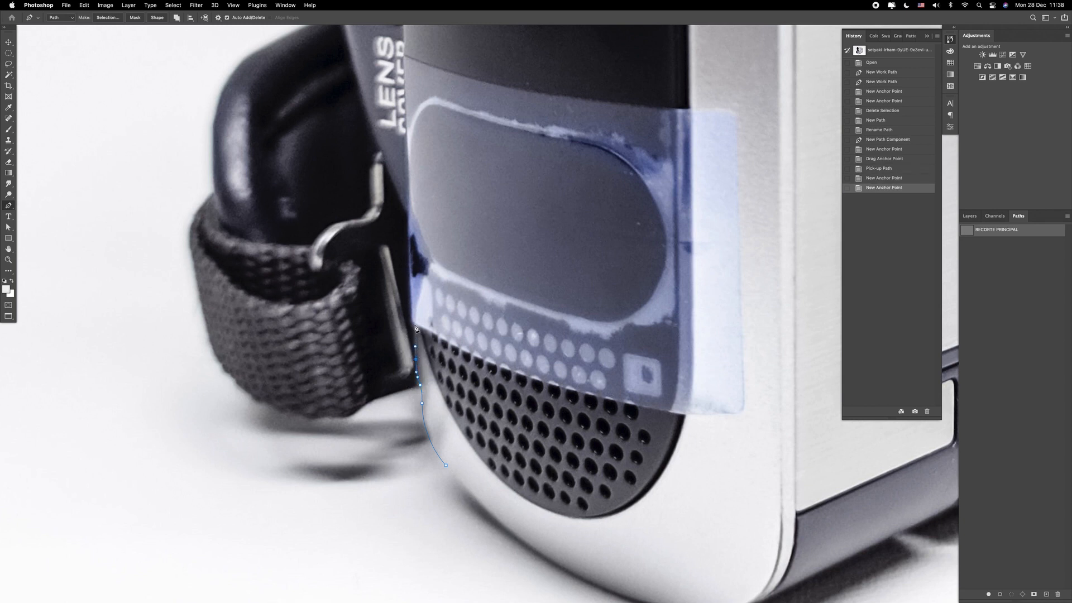
drag(417, 312, 462, 277)
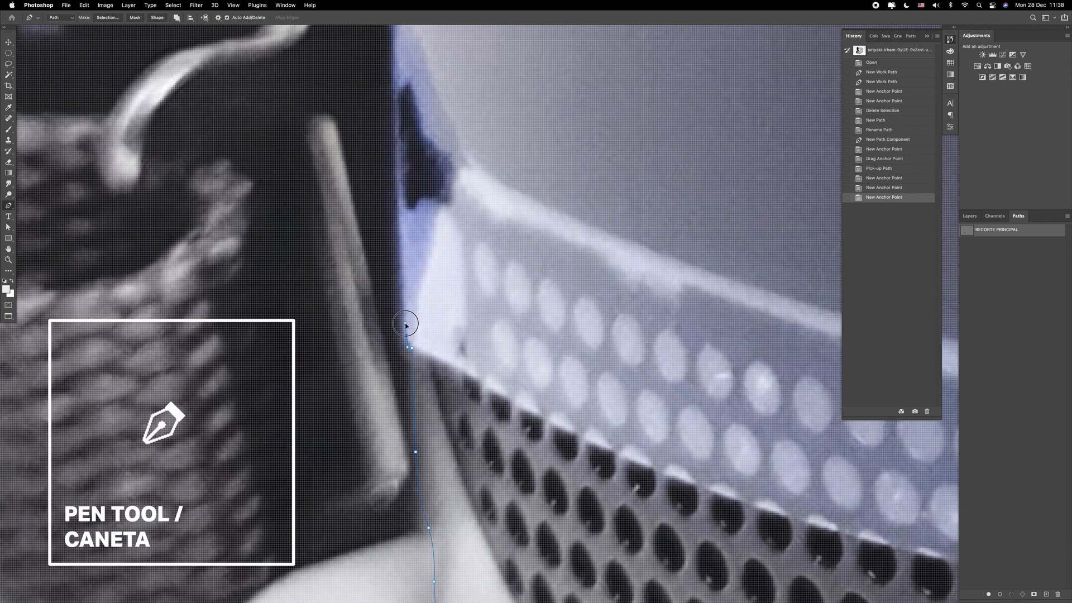
alt+click(409, 318)
alt+click(412, 302)
drag(414, 289, 410, 454)
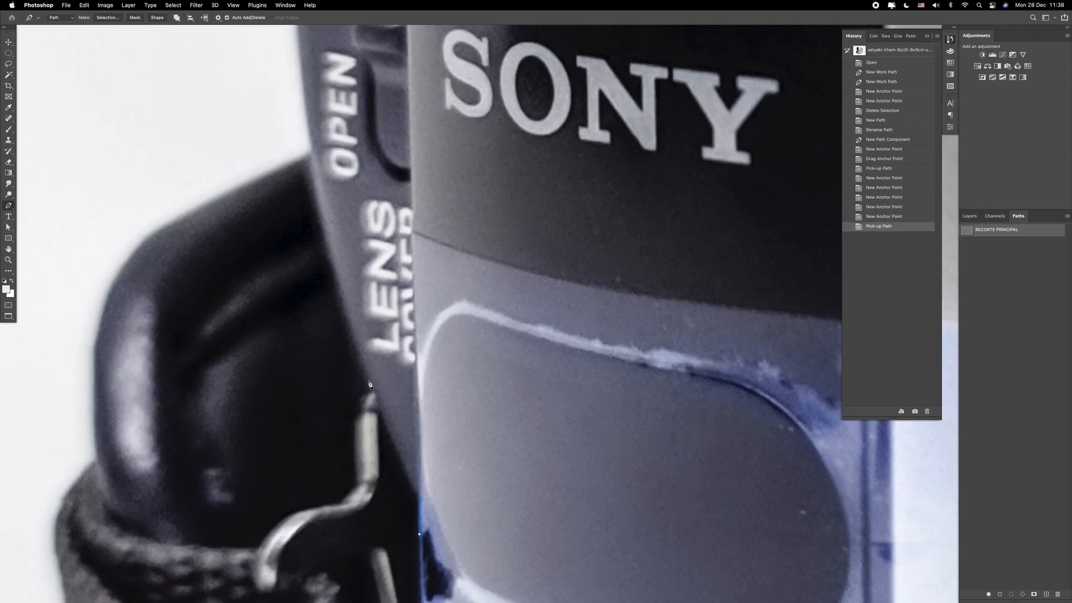
scroll(369, 384, down, 3)
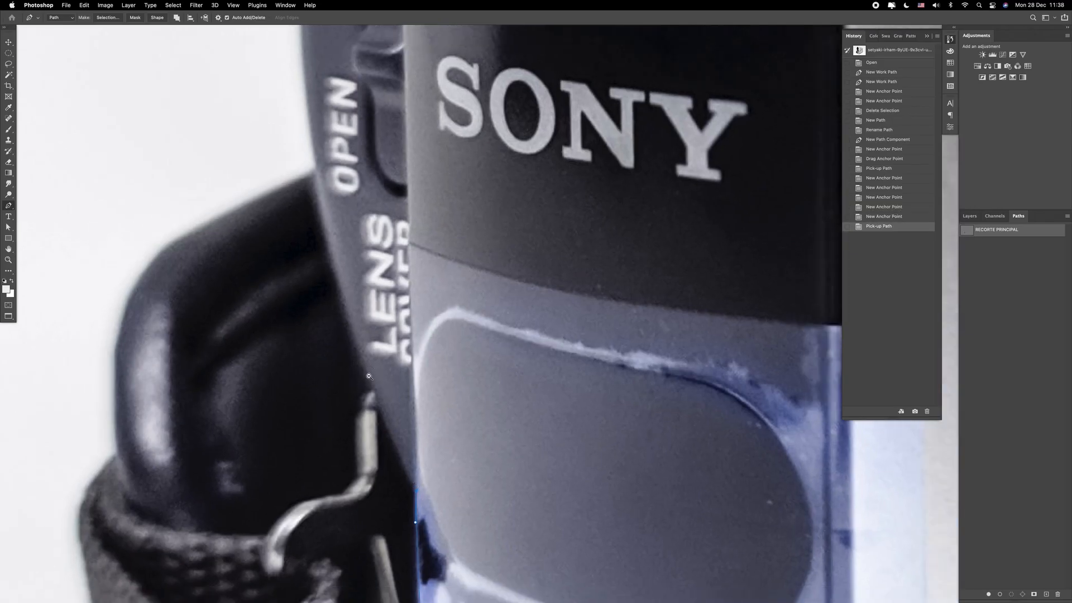
scroll(411, 474, up, 2)
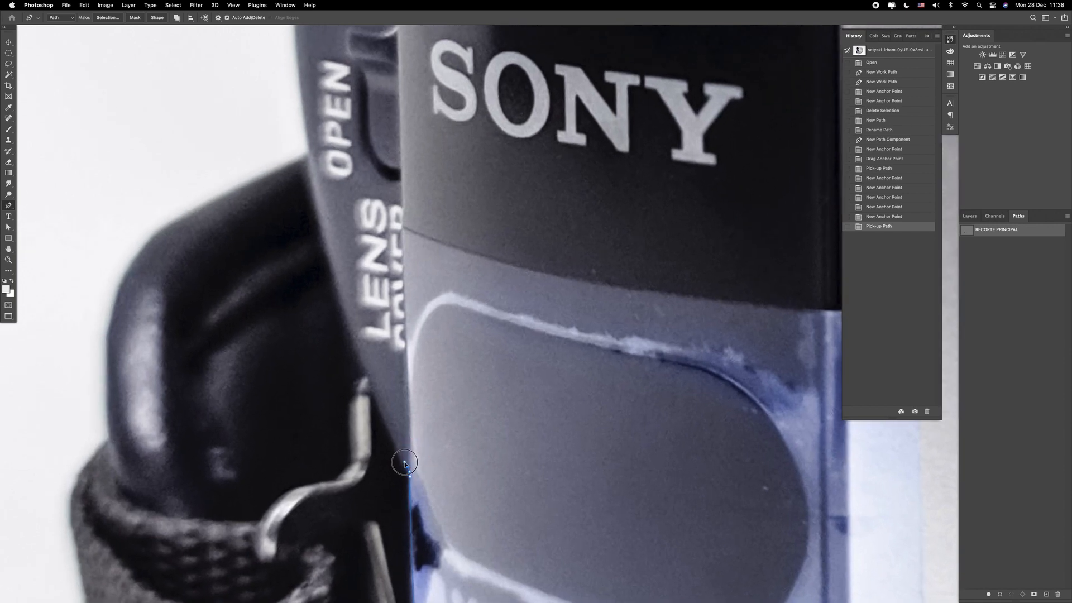
click(405, 464)
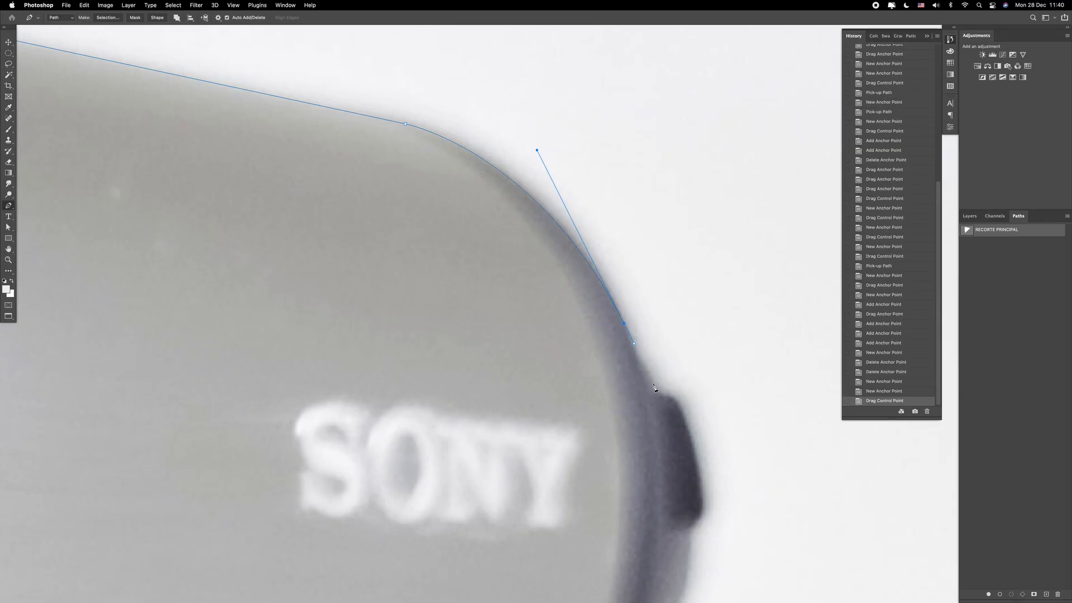
- Undo the last two path edits and trace the outline around the dark eyepiece at the camcorder's rear
key(super+z)
key(super+z)
click(653, 382)
click(667, 392)
drag(687, 405, 628, 264)
drag(647, 352, 617, 362)
scroll(647, 358, up, 3)
scroll(645, 357, down, 3)
click(638, 271)
- Continue the Pen path down the camcorder's rear edge toward the HANDYCAM lid
drag(595, 378, 584, 408)
drag(585, 409, 572, 224)
drag(553, 462, 549, 597)
click(549, 477)
click(478, 483)
click(446, 498)
click(543, 512)
click(555, 522)
- Trace the path around the lower rear corner of the HANDYCAM lid
drag(581, 564, 581, 185)
click(533, 501)
click(548, 231)
click(542, 313)
scroll(534, 500, down, 2)
drag(510, 375, 469, 407)
drag(196, 421, 675, 218)
click(394, 358)
scroll(373, 360, up, 2)
- Extend the path along the camcorder's bottom edge toward its front
drag(357, 370, 718, 263)
scroll(349, 374, up, 3)
click(334, 385)
click(378, 433)
drag(266, 474, 235, 476)
click(341, 451)
click(357, 443)
scroll(358, 442, down, 2)
- Trace the rounded front base of the camcorder and close the path
drag(225, 403, 199, 387)
drag(177, 352, 346, 424)
drag(171, 312, 143, 276)
drag(230, 385, 244, 402)
click(171, 311)
click(135, 269)
scroll(284, 372, down, 5)
- Duplicate the photo layer, then hide the original and rename it ORIGINAL - BACKUP
click(970, 216)
key(super+j)
click(966, 281)
double_click(1003, 281)
text(ORIGINAL - BACKUP)
key(Return)
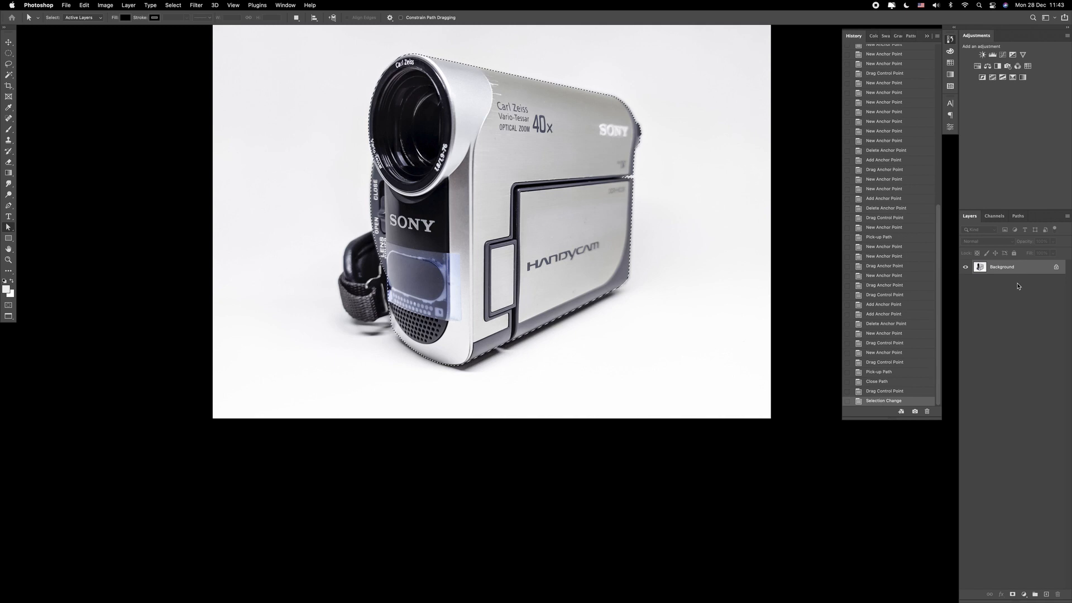
key(super+j)
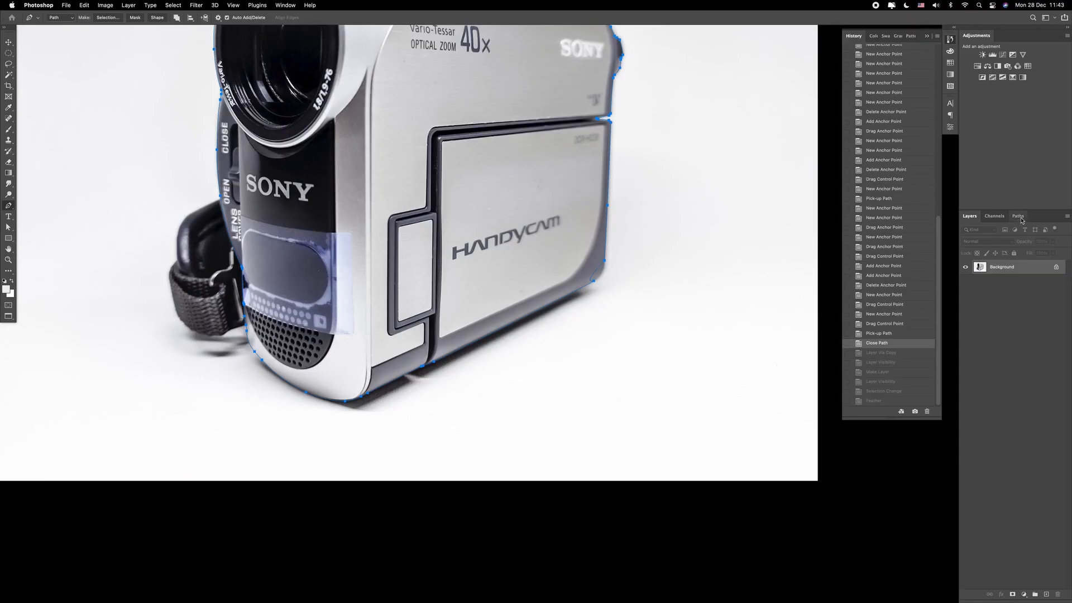
- Refine a curve of the camcorder path and mask the duplicated layer with the path's feathered selection
click(1013, 237)
drag(595, 274, 649, 251)
key(a)
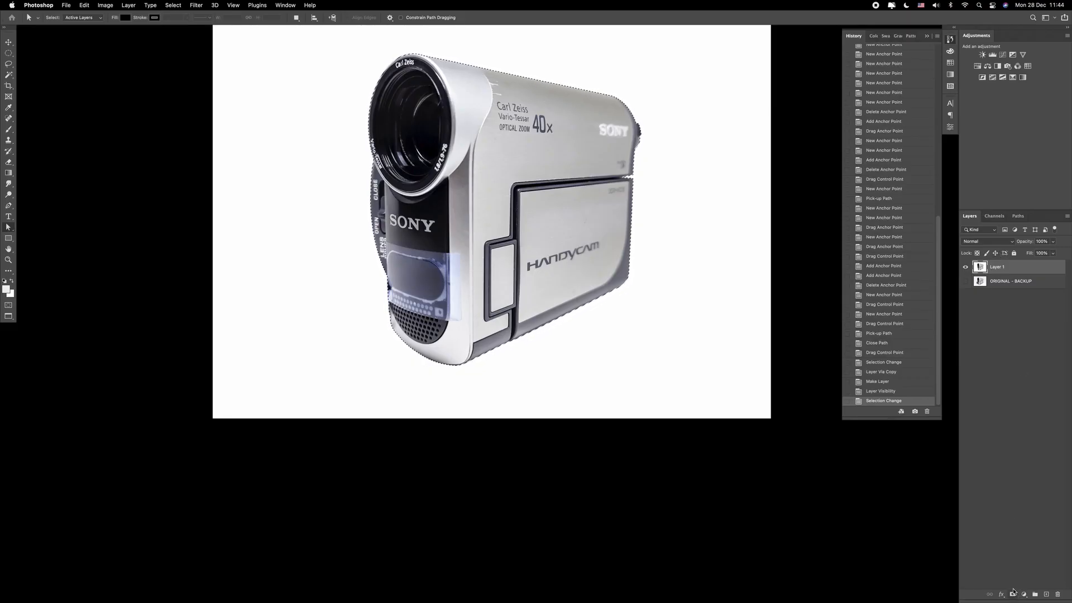
key(Return)
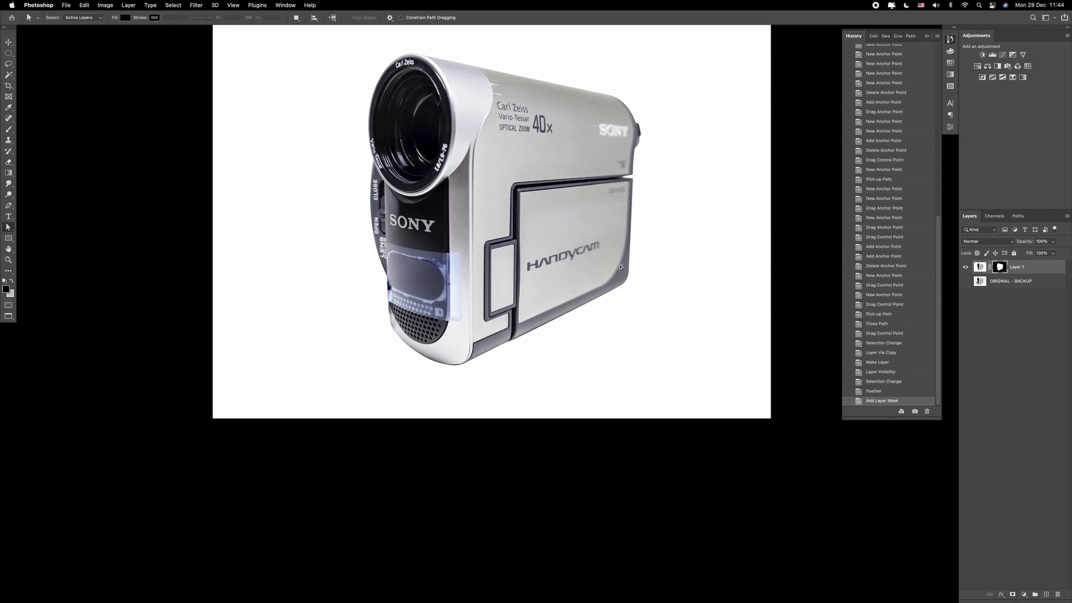
- Examine the masked camcorder's rear and bottom edges up close to check the quality of the cutout
drag(621, 267, 675, 251)
drag(724, 222, 721, 242)
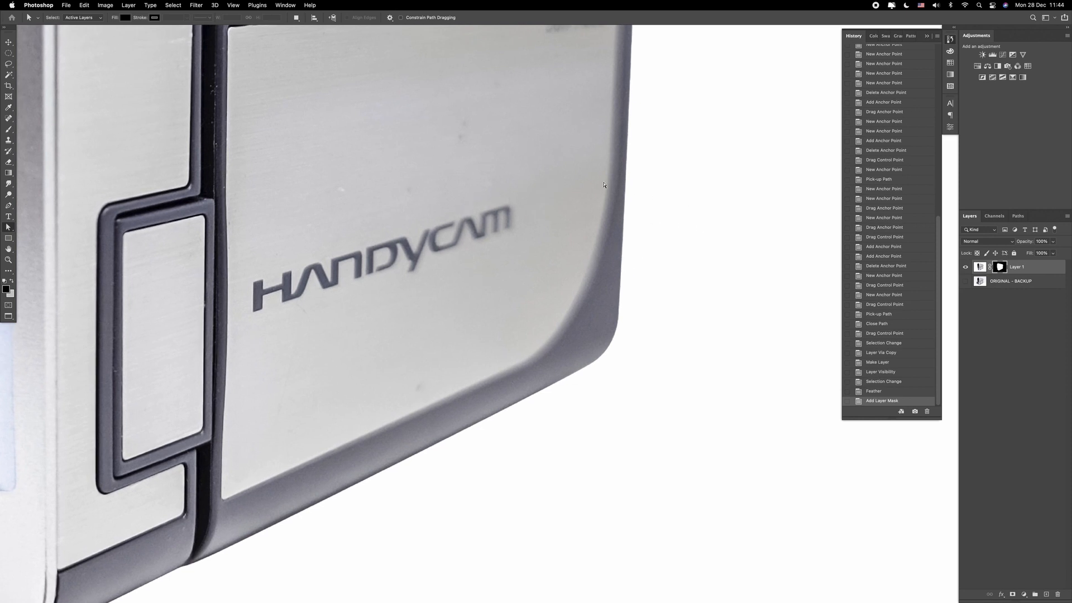
drag(602, 229, 591, 228)
drag(616, 197, 632, 405)
drag(639, 219, 648, 312)
alt+click(647, 313)
alt+click(647, 314)
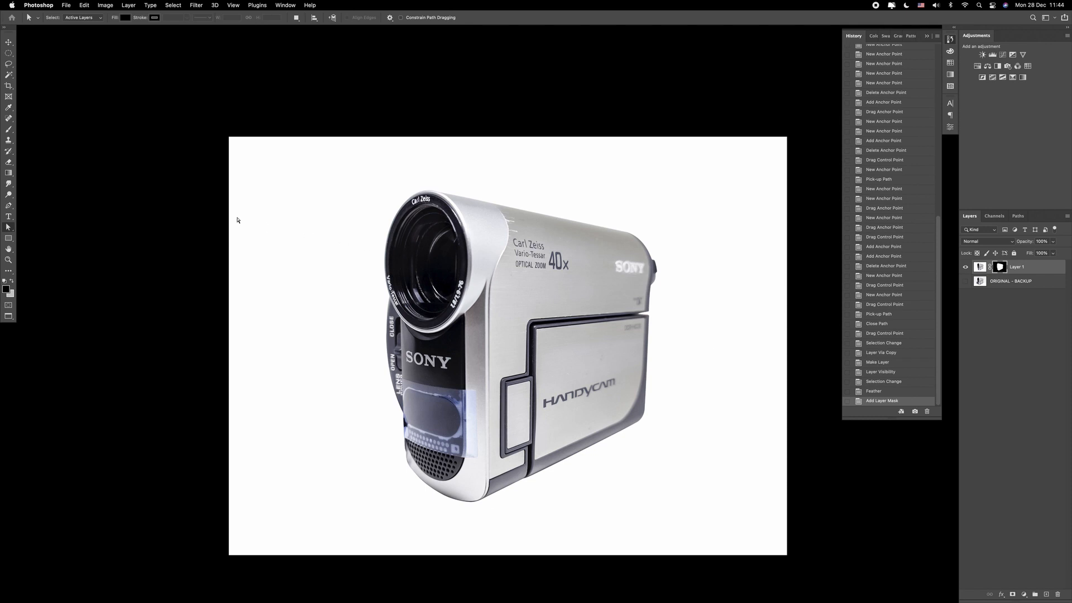
- Add a light grey solid colour fill layer between the hidden backup layer and the masked camcorder layer
click(8, 188)
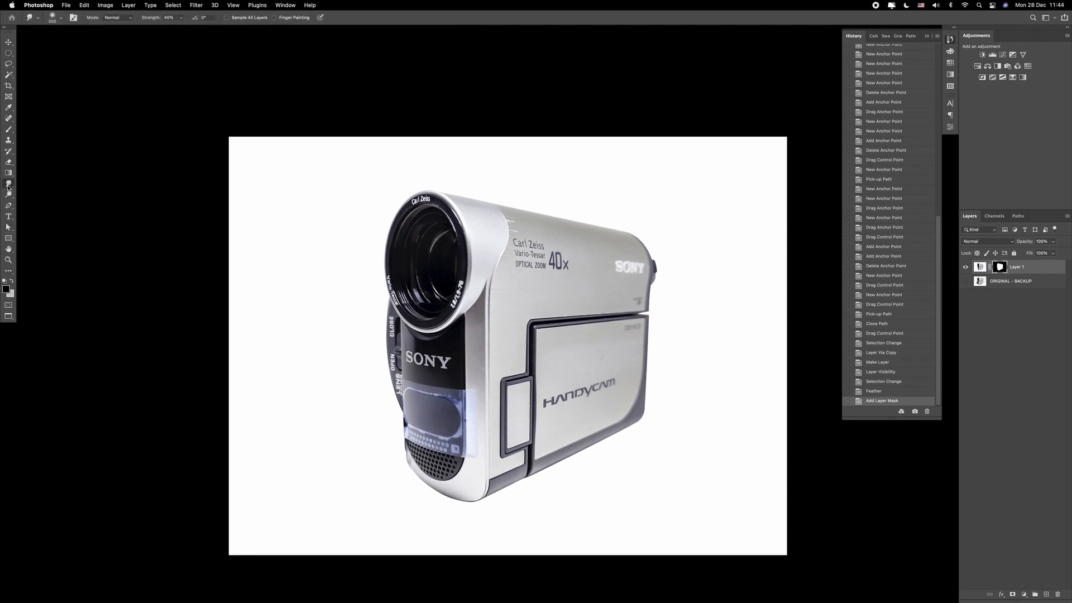
click(1006, 284)
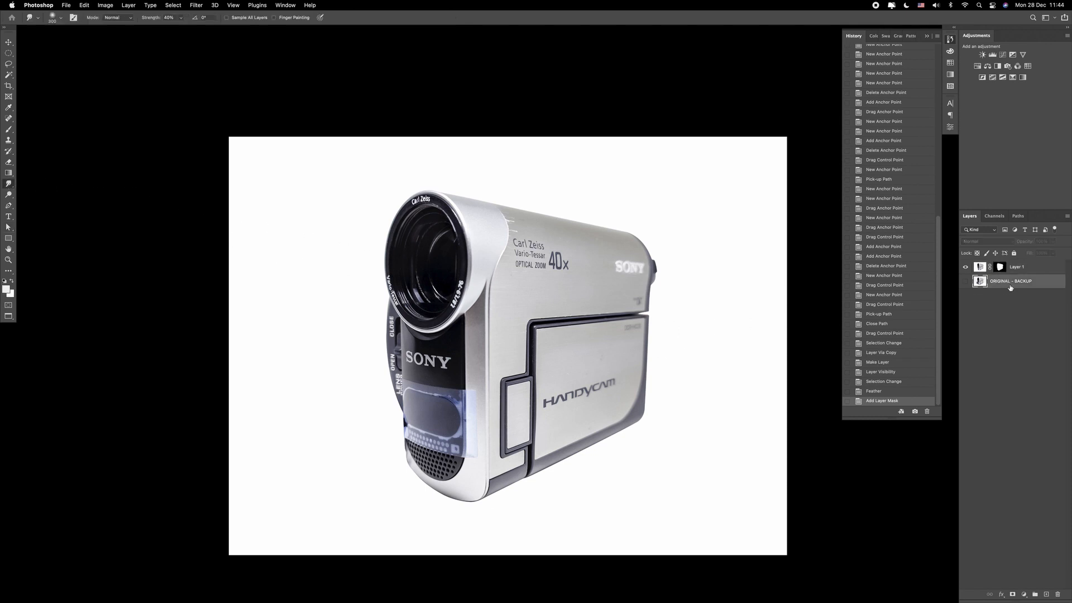
click(1023, 596)
click(1025, 403)
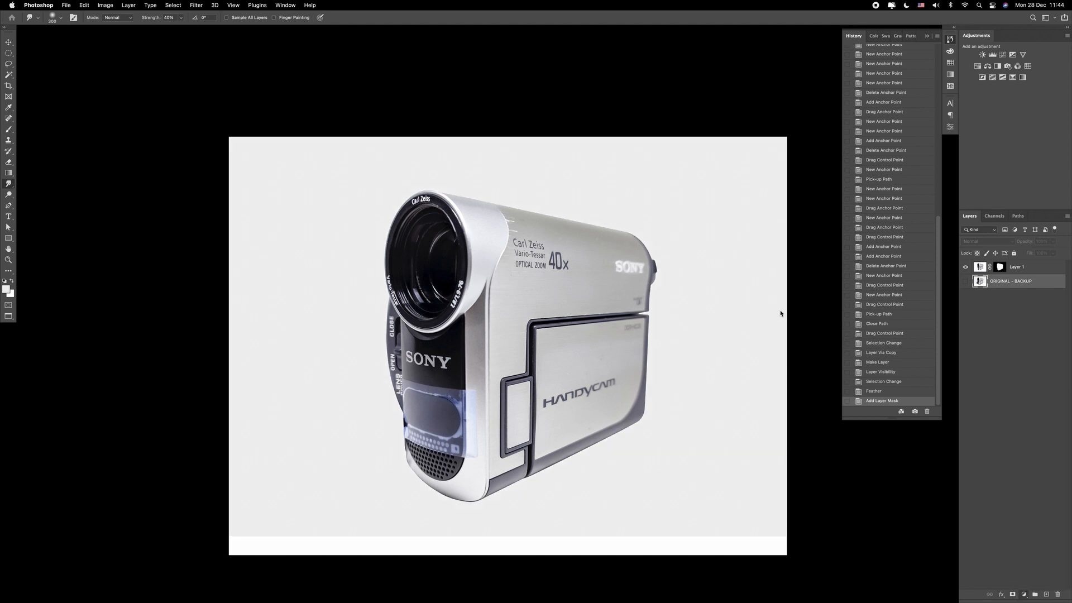
drag(570, 498, 572, 491)
click(757, 469)
- Soften the camcorder's lower rear corner by smudging its layer mask at 40% strength with progressively smaller brushes
drag(614, 446, 670, 438)
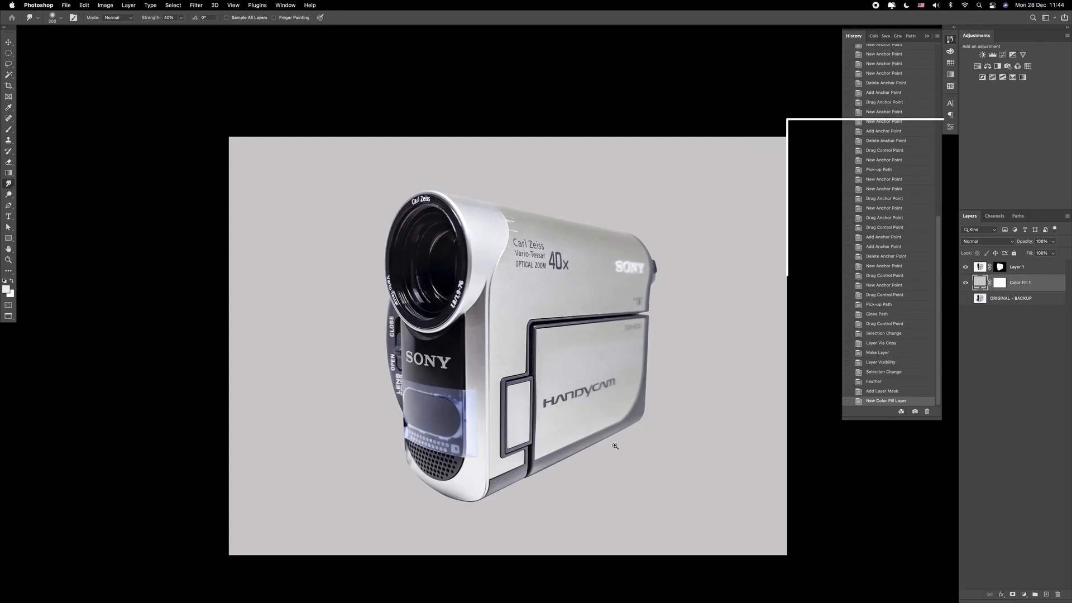
drag(612, 443, 670, 438)
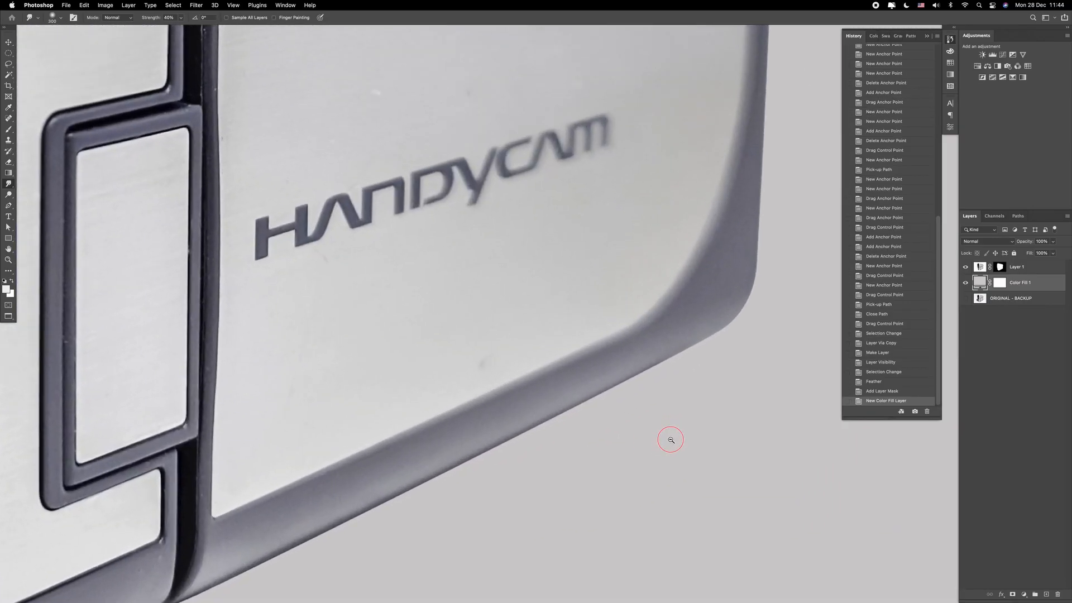
click(1003, 270)
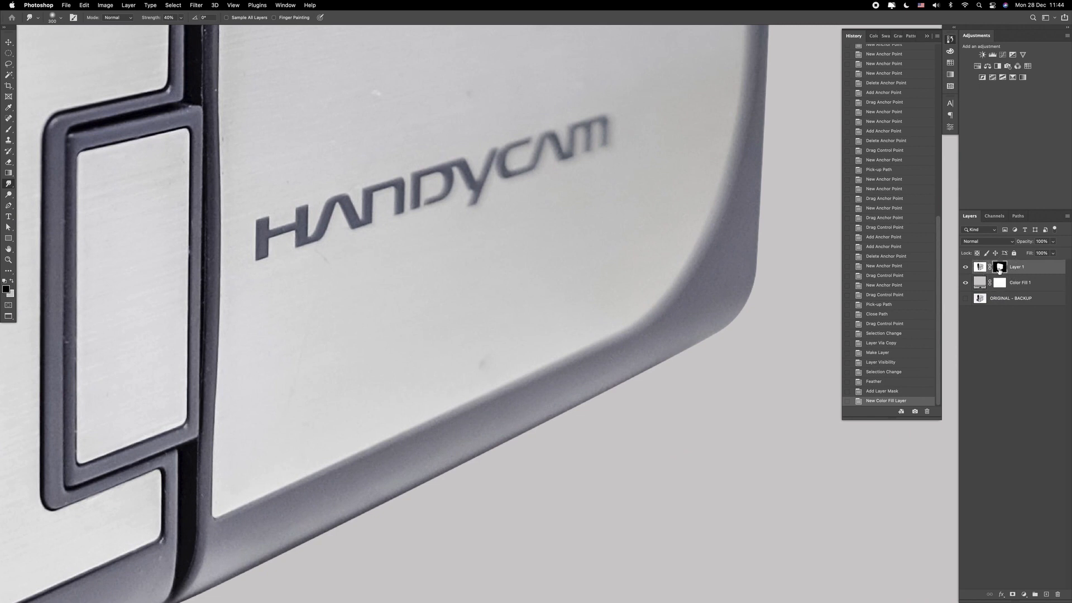
key(bracketright)
key(bracketright)
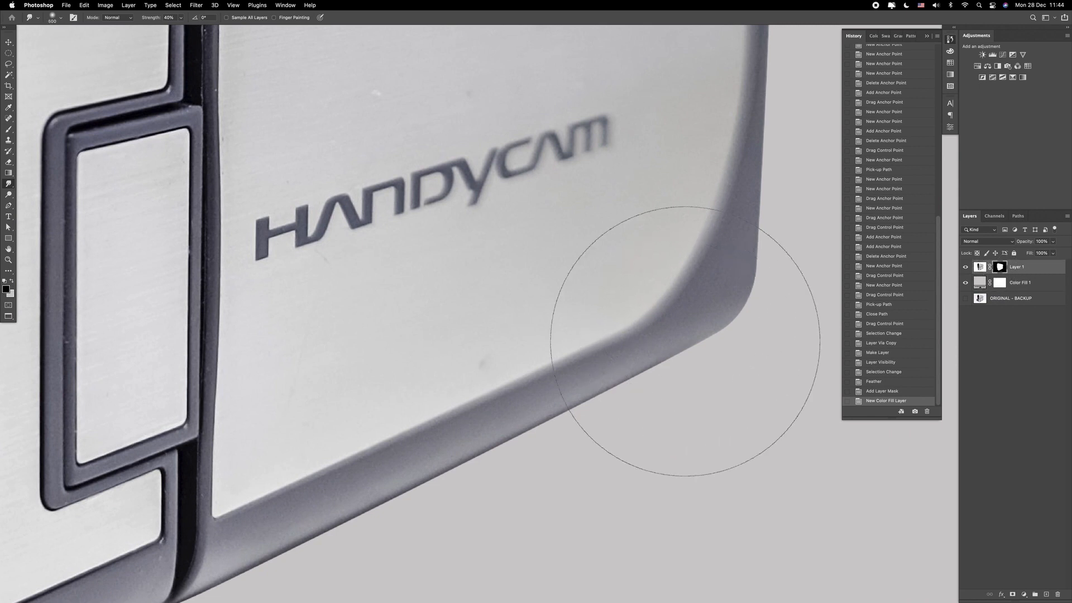
key(bracketleft)
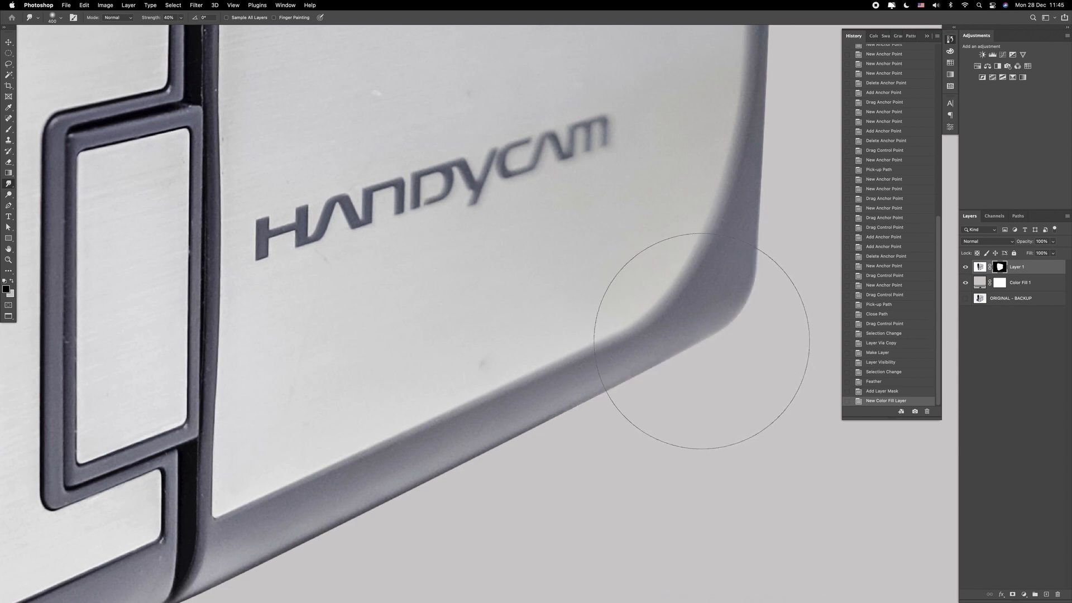
drag(699, 339, 694, 323)
key(bracketleft)
key(bracketleft)
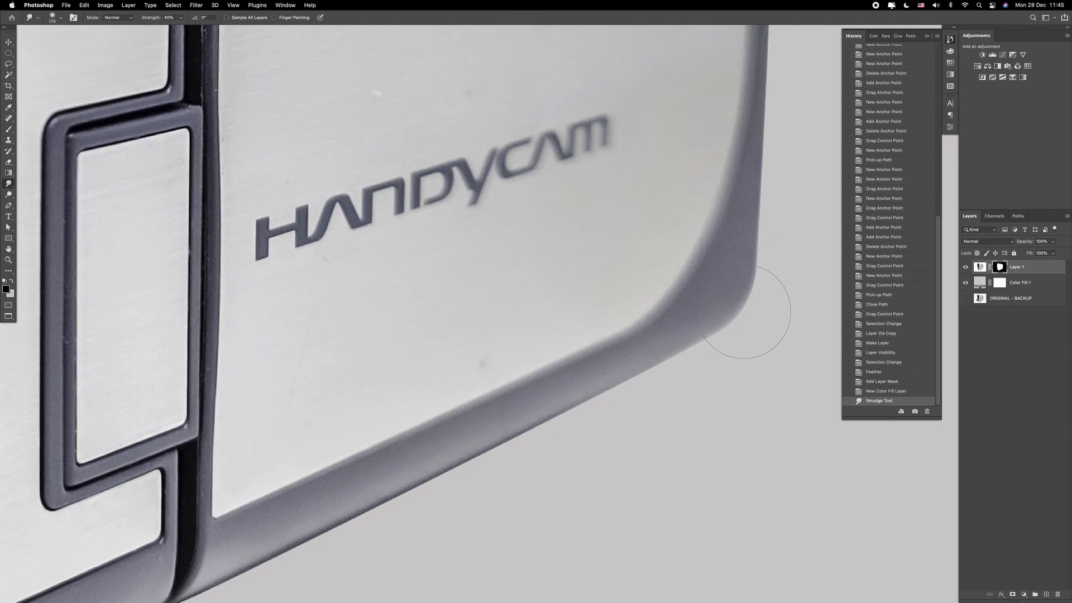
mouse_move(742, 322)
mouse_down()
mouse_move(768, 280)
mouse_move(752, 311)
mouse_up()
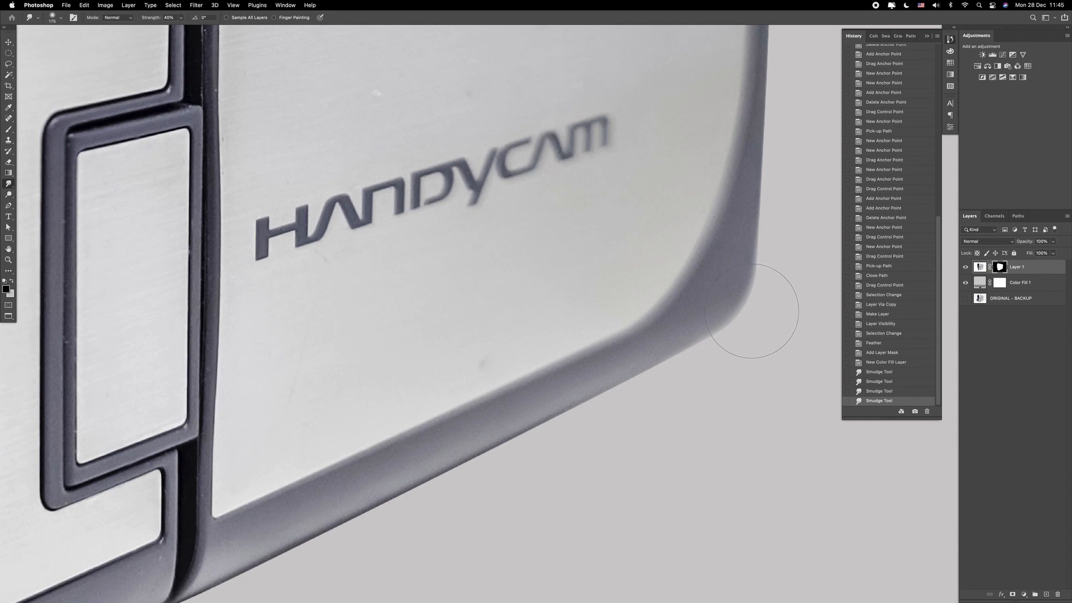
- Smudge the layer mask along the bottom edge beneath the HANDYCAM panel
mouse_move(626, 391)
mouse_down()
mouse_move(516, 449)
mouse_move(650, 370)
mouse_up()
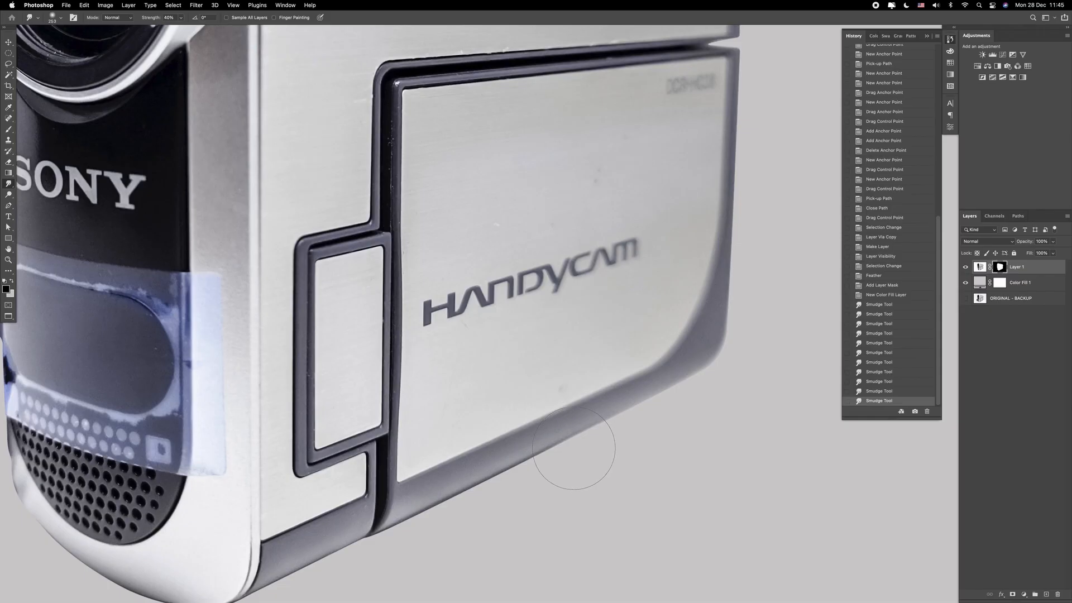
drag(574, 449, 547, 464)
click(548, 463)
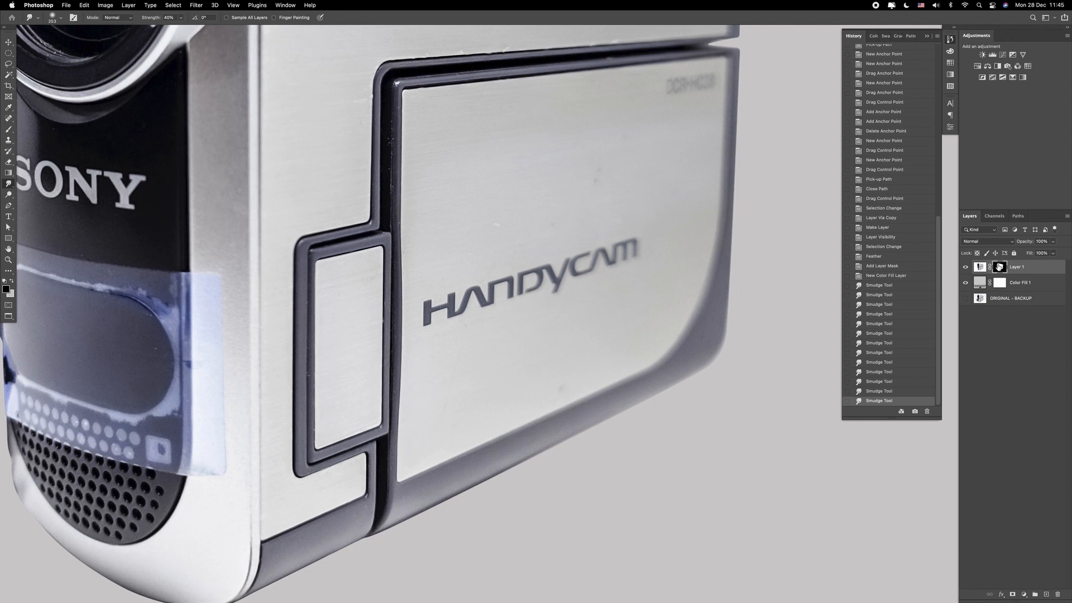
- Switch the layer mask off and on to compare the softened edge with the unmasked photo
shift+click(1004, 269)
shift+click(1004, 270)
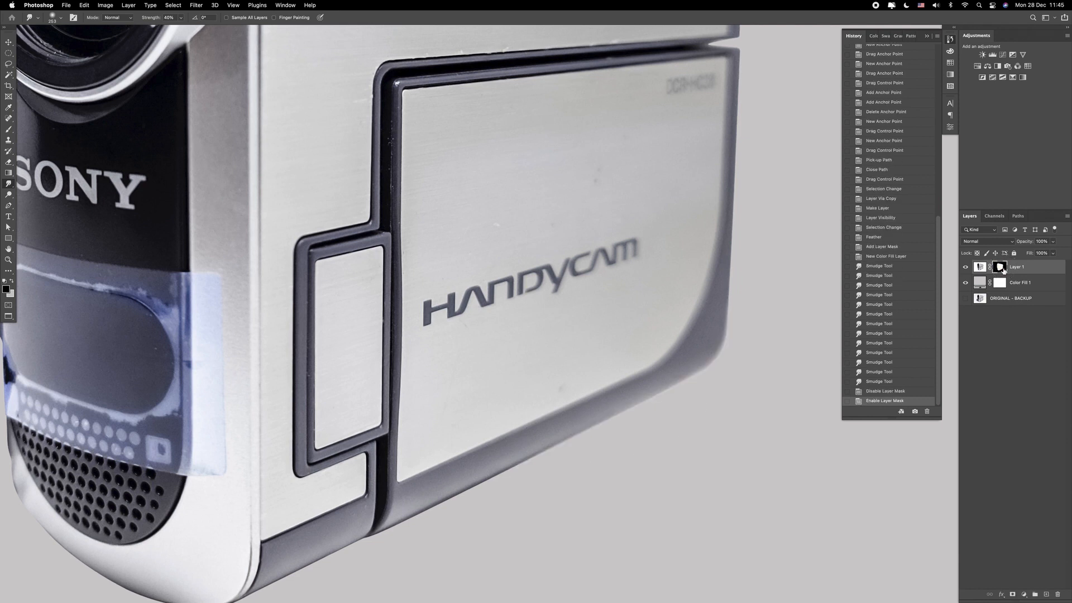
shift+click(1003, 269)
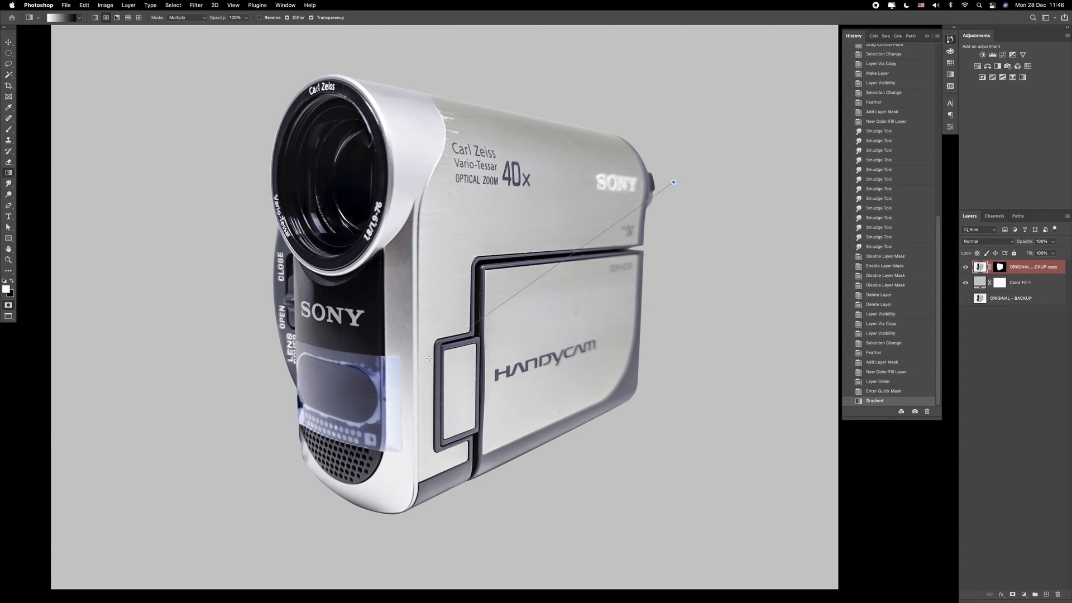
- Draw diagonal gradients across the camcorder in Quick Mask, then turn them into an inverted, gradual selection of its rear part
drag(430, 358, 430, 358)
key(super+z)
key(x)
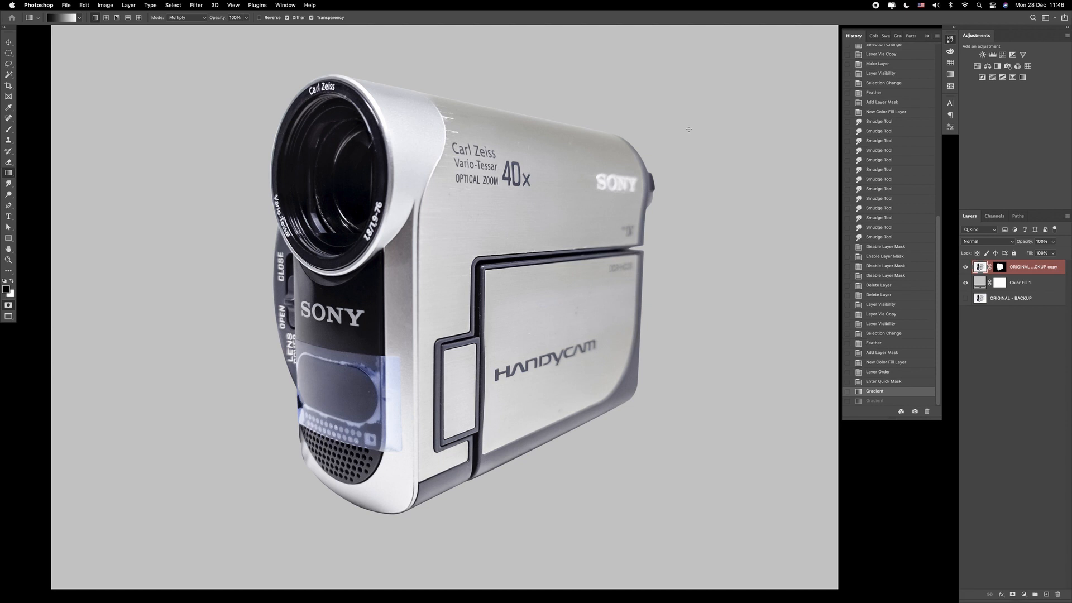
drag(459, 350, 471, 374)
drag(701, 349, 497, 416)
key(q)
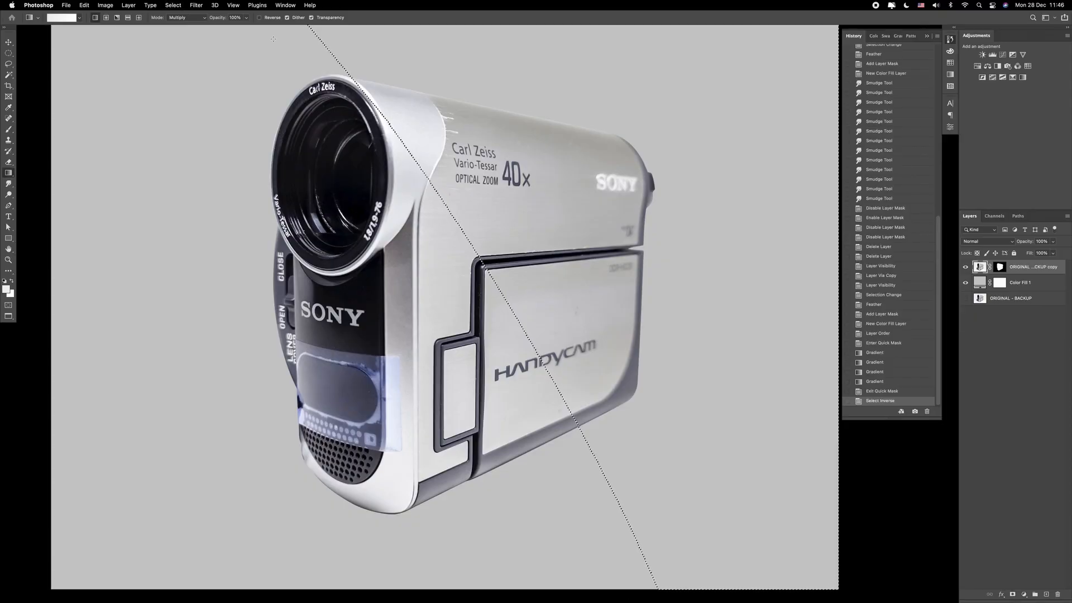
- Apply a 4.9 pixel Gaussian Blur to the selected rear part of the camcorder and deselect
click(196, 5)
mouse_move(268, 120)
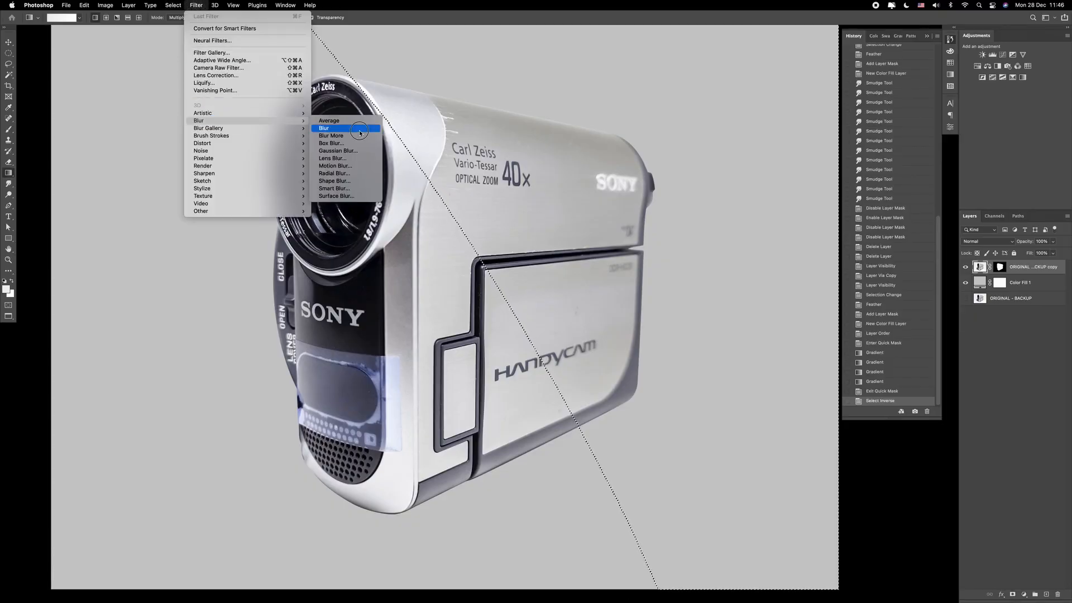
click(341, 151)
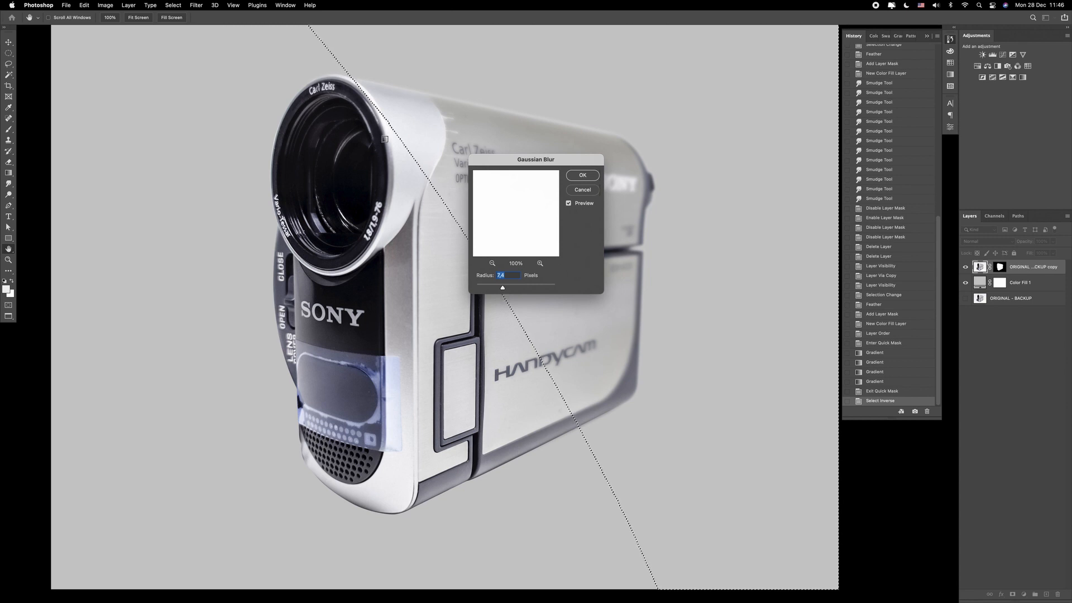
drag(503, 288, 501, 289)
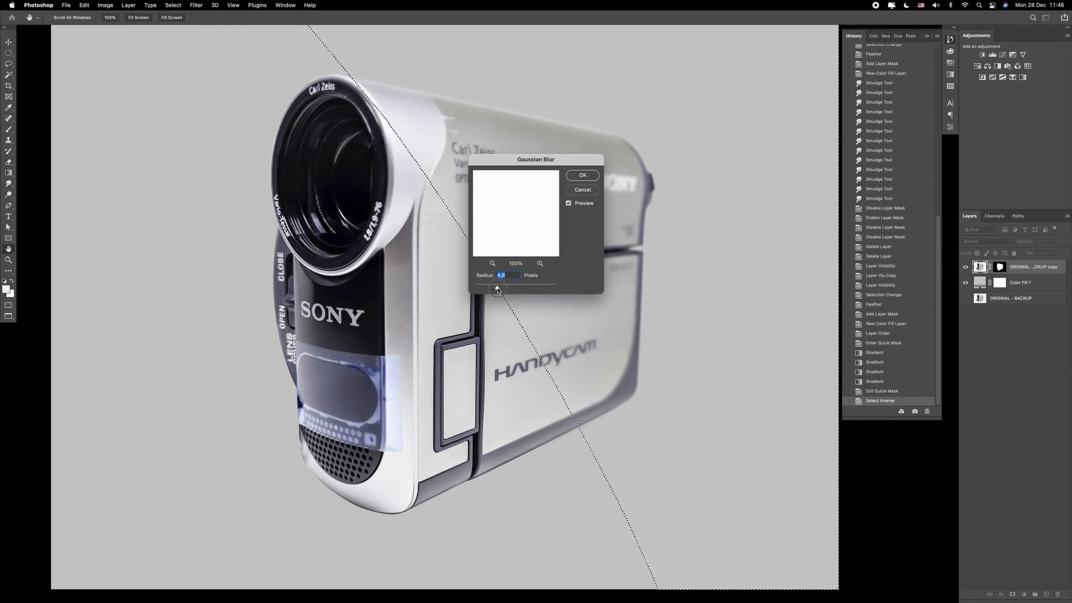
click(582, 174)
key(ctrl+d)
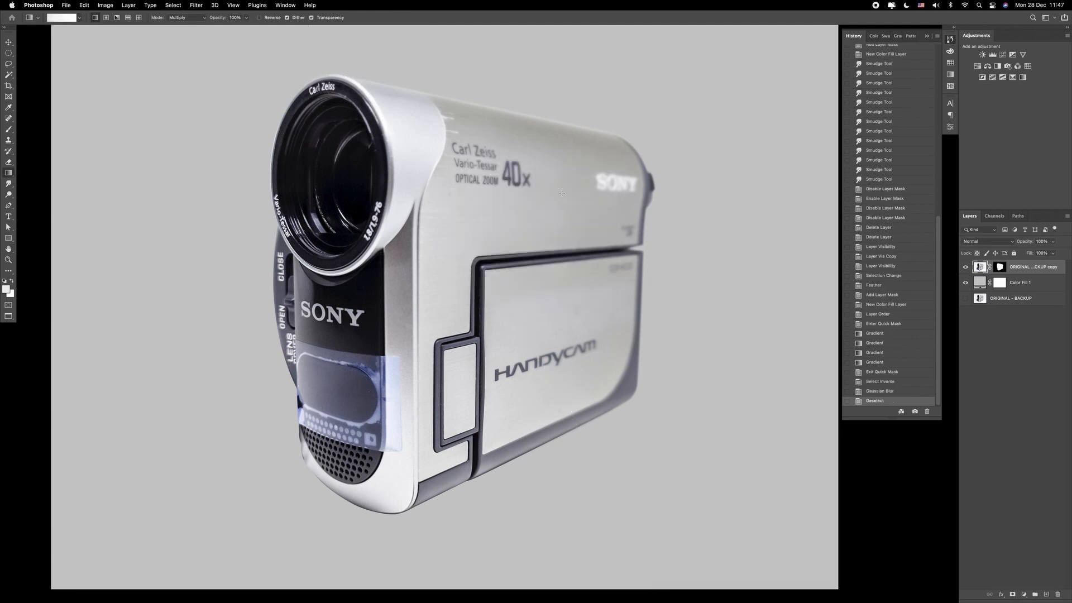
- Smudge the layer mask at 40% strength along the lower rear corner and top edge, comparing with the mask off and on
shift+click(1003, 268)
shift+click(1004, 268)
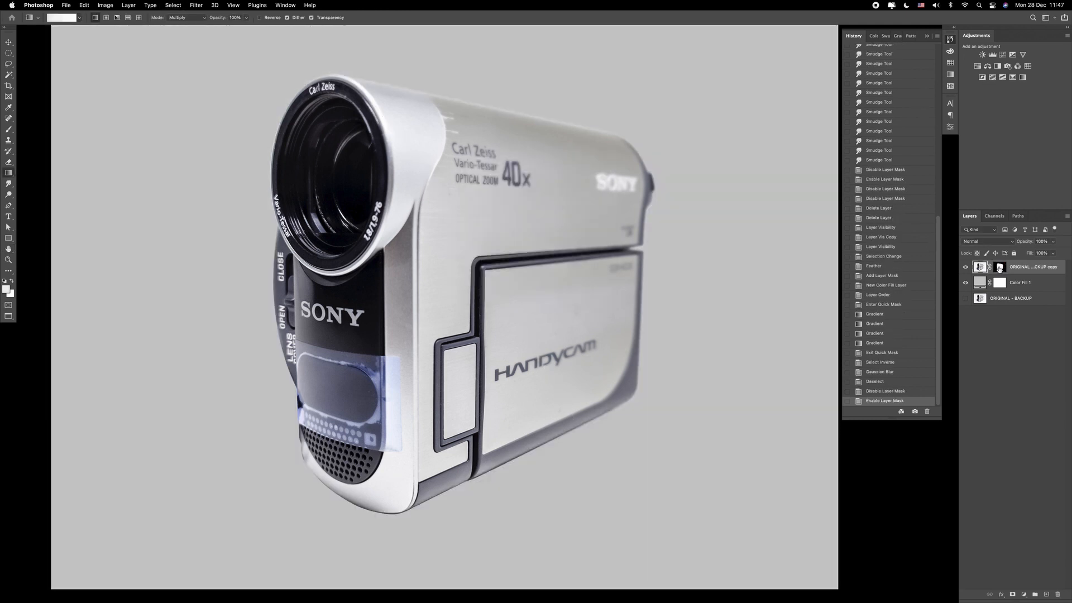
click(8, 185)
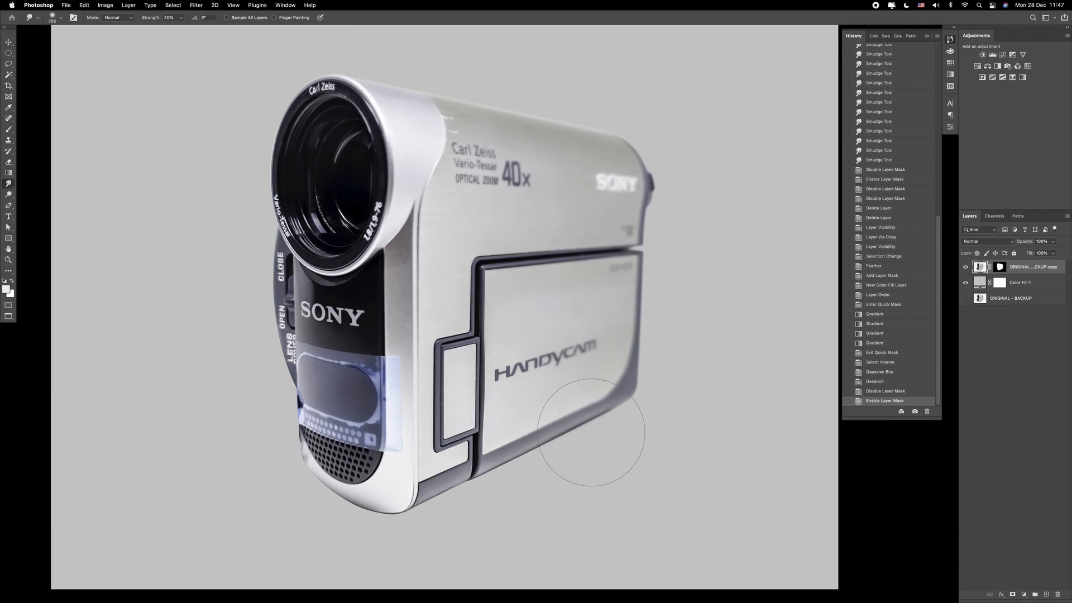
drag(612, 429, 609, 421)
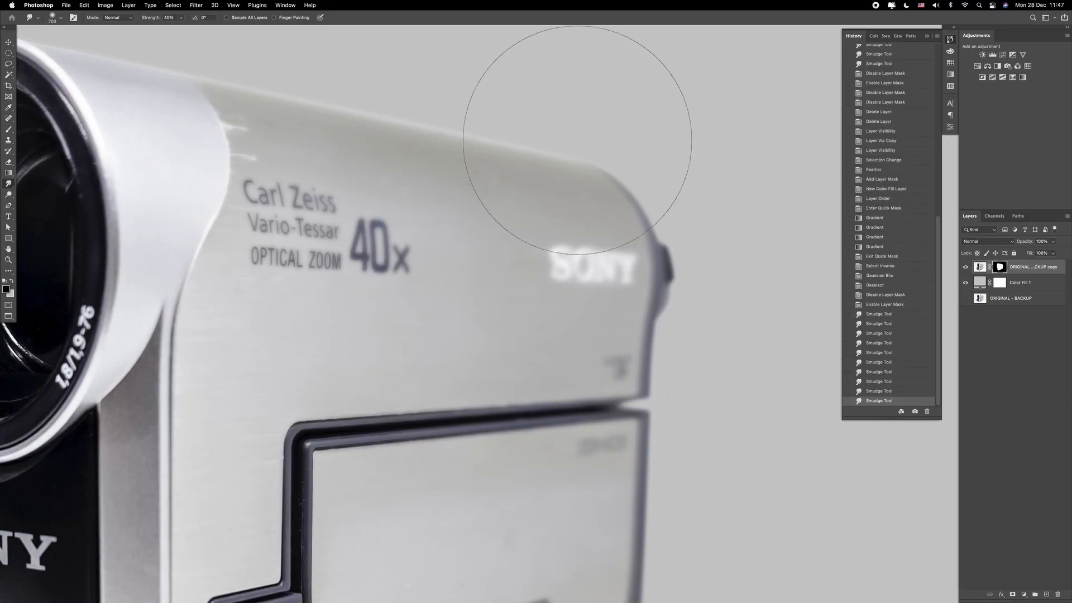
drag(434, 118, 587, 132)
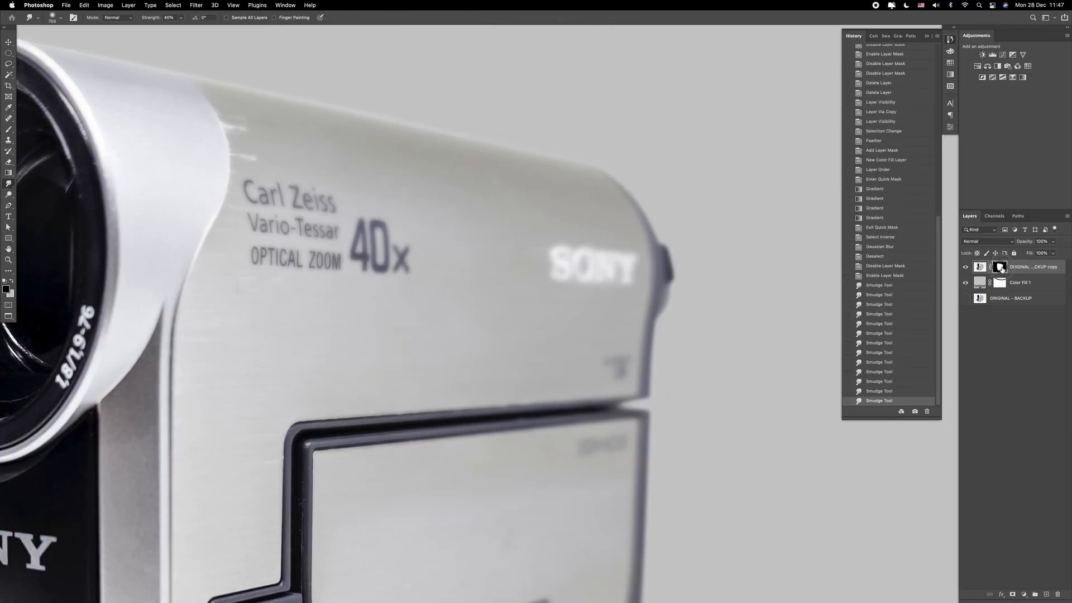
shift+click(1000, 268)
shift+click(1000, 268)
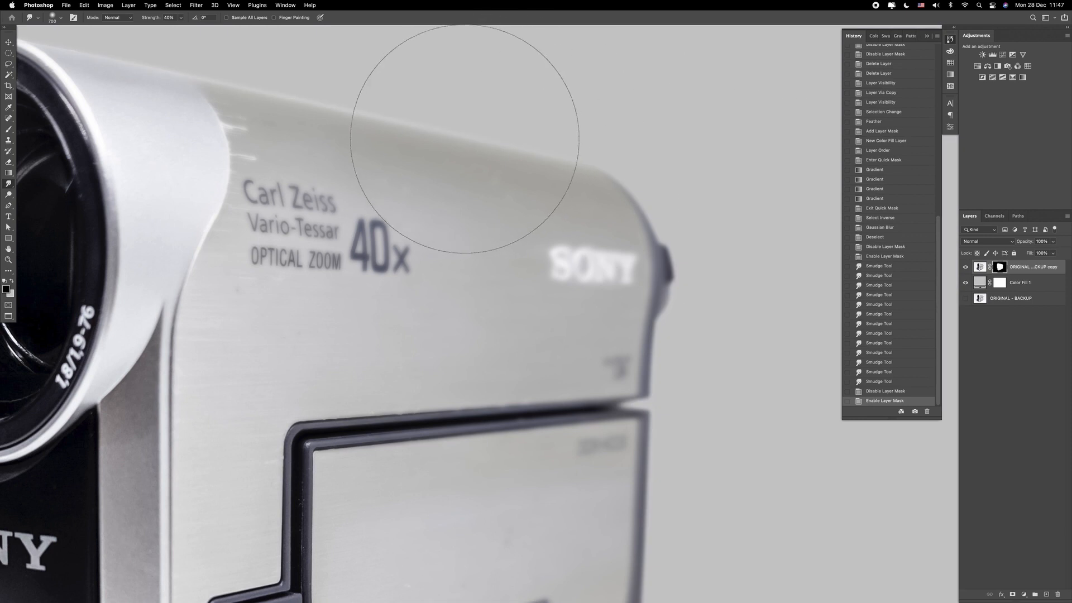
mouse_move(466, 137)
mouse_down()
mouse_move(617, 168)
mouse_move(666, 232)
mouse_up()
- Soften the mask around the small knob protruding at the camcorder's rear, using a smaller Smudge brush
key(bracketleft)
key(bracketleft)
key(bracketleft)
key(bracketleft)
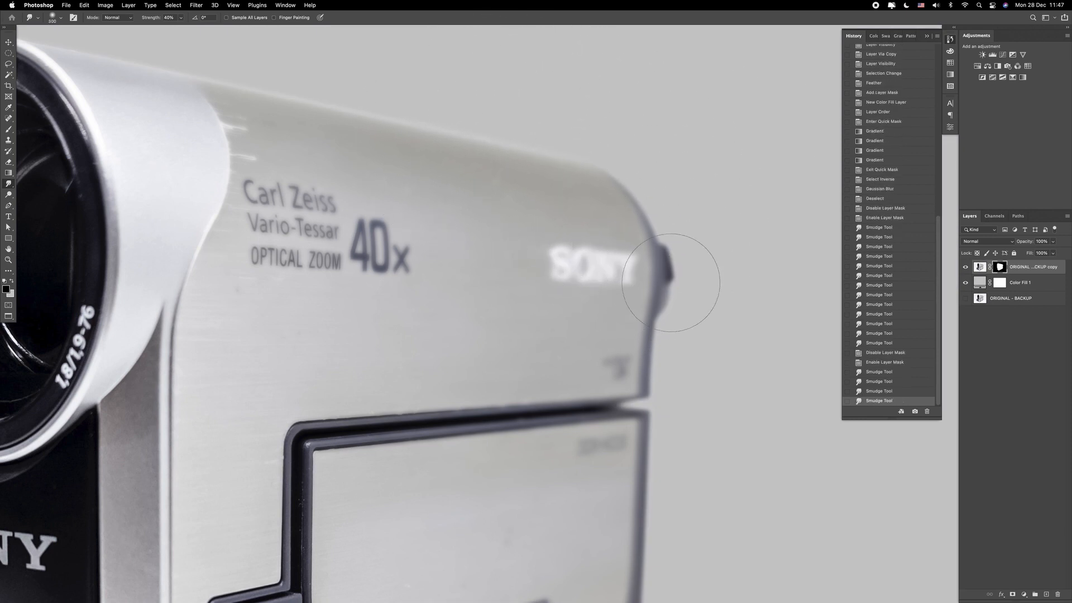
drag(661, 323, 668, 309)
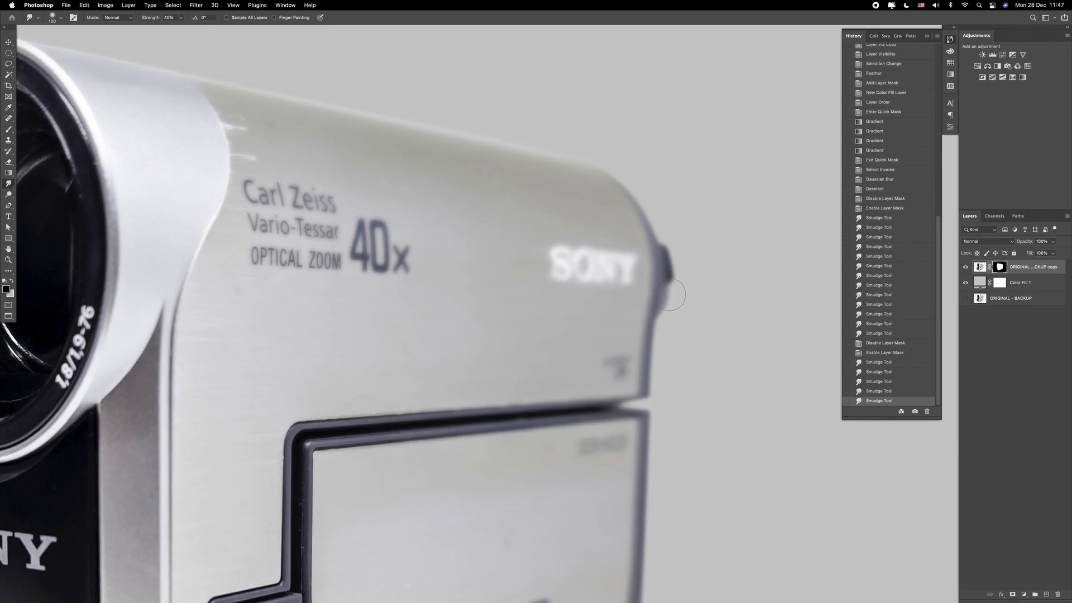
mouse_move(677, 272)
mouse_down()
mouse_move(675, 249)
mouse_move(674, 273)
mouse_up()
- Enlarge the Smudge brush and soften the mask down the camcorder's rear edge beside the screen panel
key(])
key(])
key(])
drag(654, 385, 651, 437)
drag(650, 487, 651, 453)
- Soften the mask along the top edge behind the lens housing with a larger Smudge brush
key(])
key(])
key(])
key(])
drag(577, 236, 760, 343)
drag(246, 139, 328, 166)
drag(328, 167, 361, 166)
key(F1)
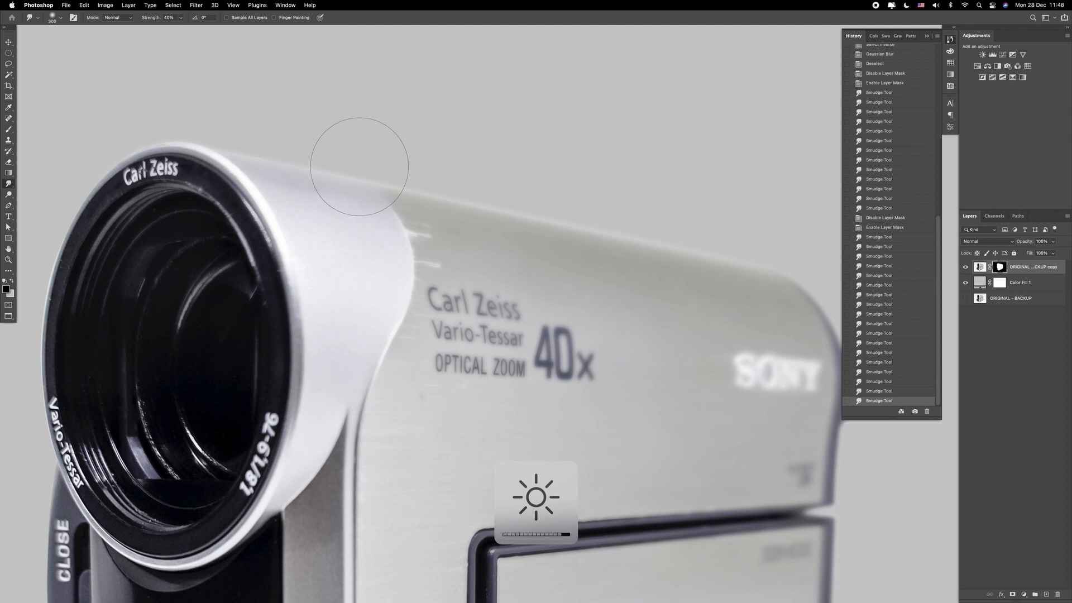
key(F2)
- Lower the Smudge strength to 20% and lightly soften the mask around the upper rim of the lens
key(2)
drag(167, 140, 137, 146)
drag(119, 154, 117, 167)
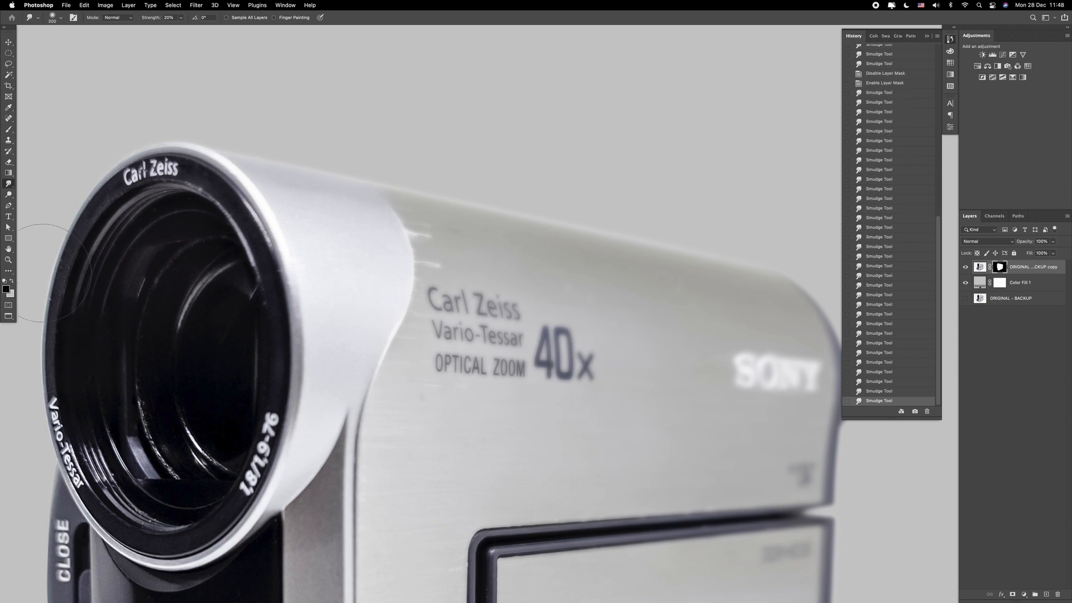
- Examine the camcorder's top, rear and bottom edges up close and in full view to check the smudged mask
scroll(202, 272, down, 5)
scroll(202, 273, left, 3)
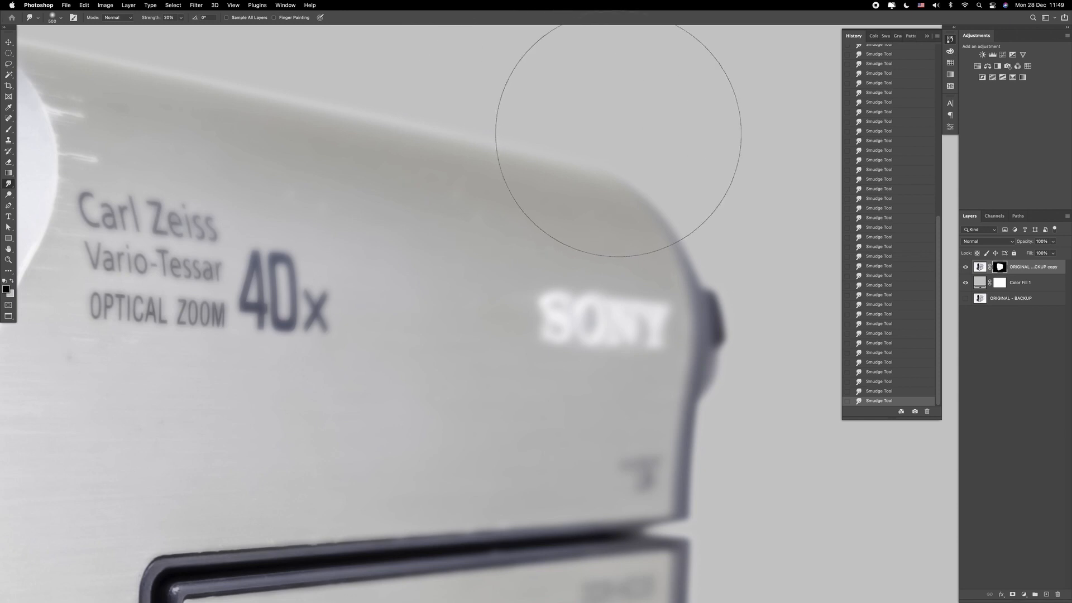
scroll(594, 335, down, 10)
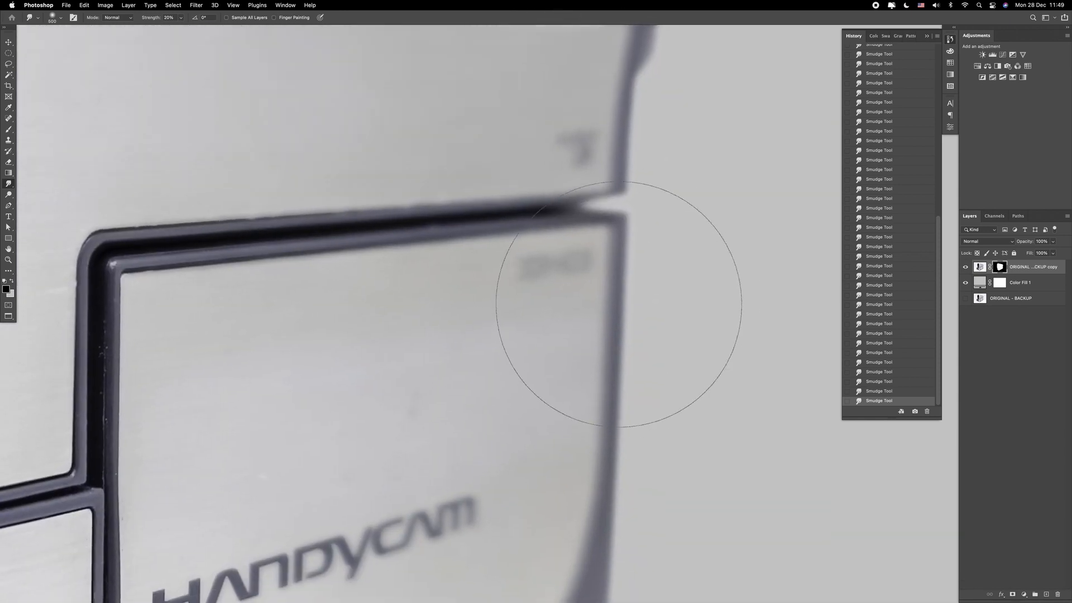
alt+click(624, 327)
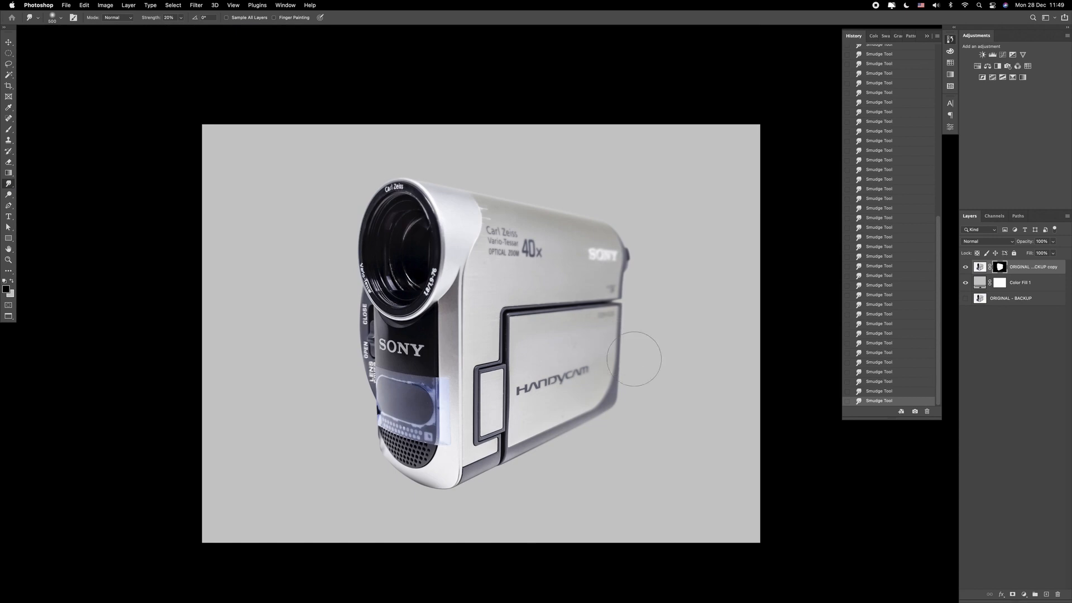
drag(515, 461, 554, 460)
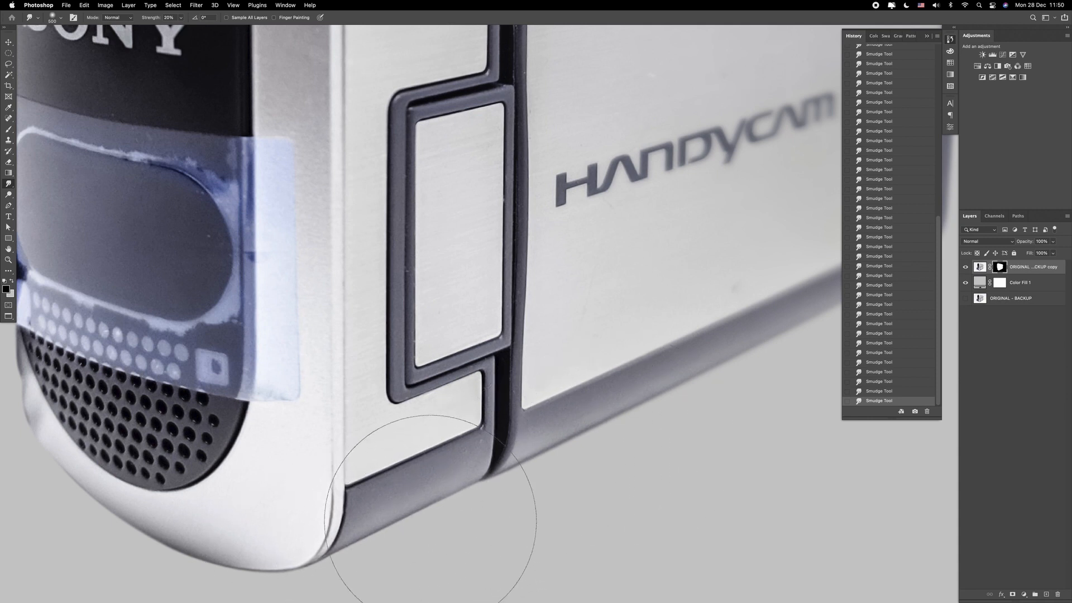
alt+click(650, 432)
alt+click(650, 432)
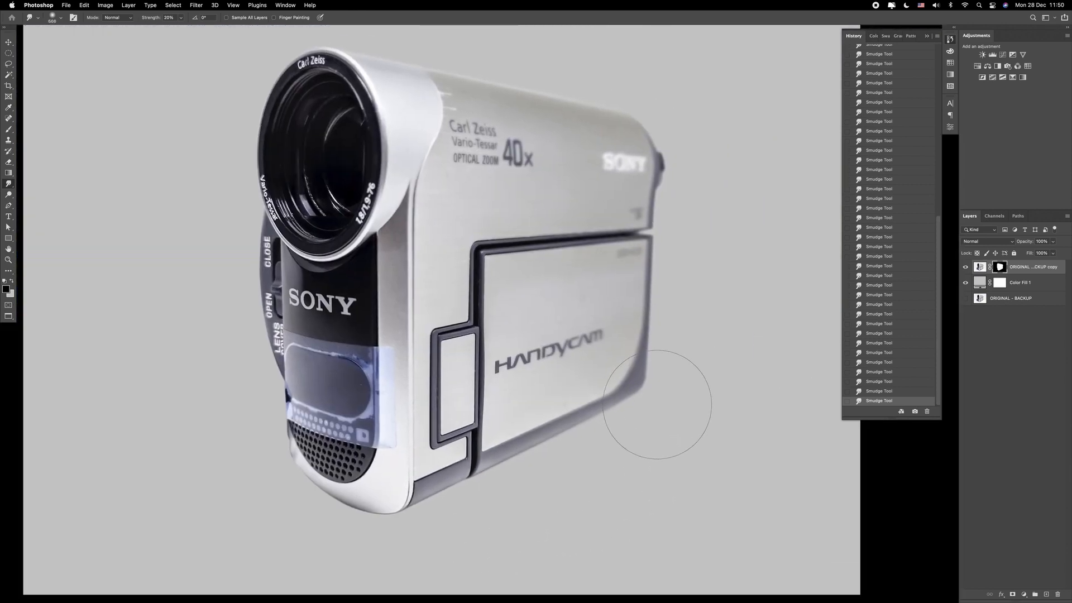
alt+click(670, 385)
- Create another gradual selection of the camcorder's rear with three Quick Mask gradients drawn from rear to middle, and invert it
key(q)
key(g)
drag(686, 236, 536, 330)
drag(690, 296, 548, 346)
drag(680, 366, 564, 402)
key(q)
key(super+shift+i)
- Apply a Gaussian Blur to the camcorder's layer mask inside the rear selection, and deselect
click(1003, 270)
key(super+f)
key(super+z)
click(196, 5)
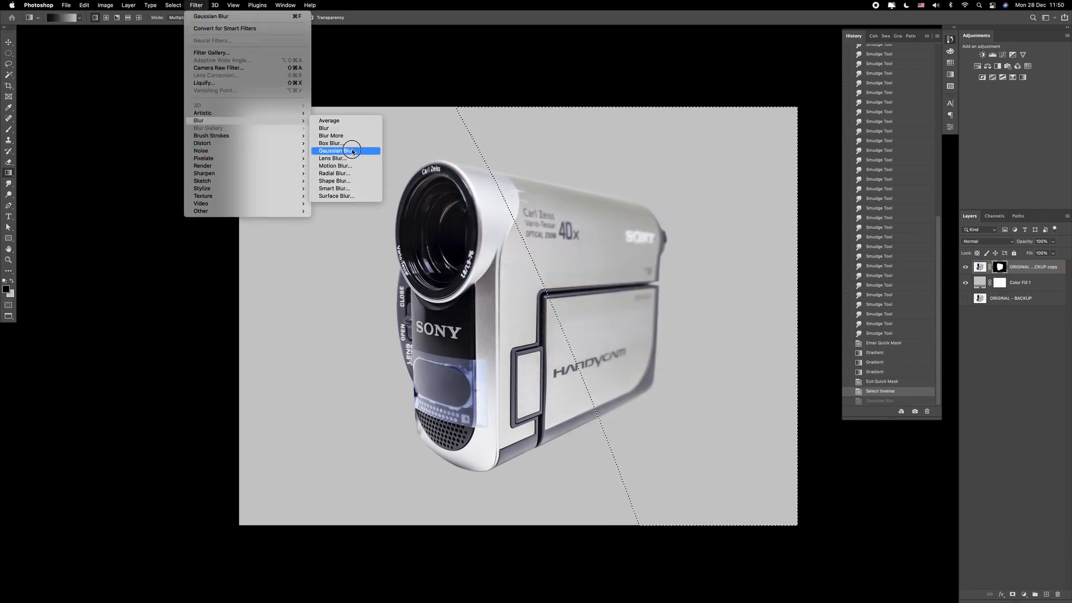
click(338, 149)
drag(517, 290, 492, 289)
key(Return)
key(super+d)
- Create a soft circular selection over the camcorder's bottom edge with a radial Quick Mask gradient, and invert it
key(q)
drag(585, 432, 565, 379)
key(super+z)
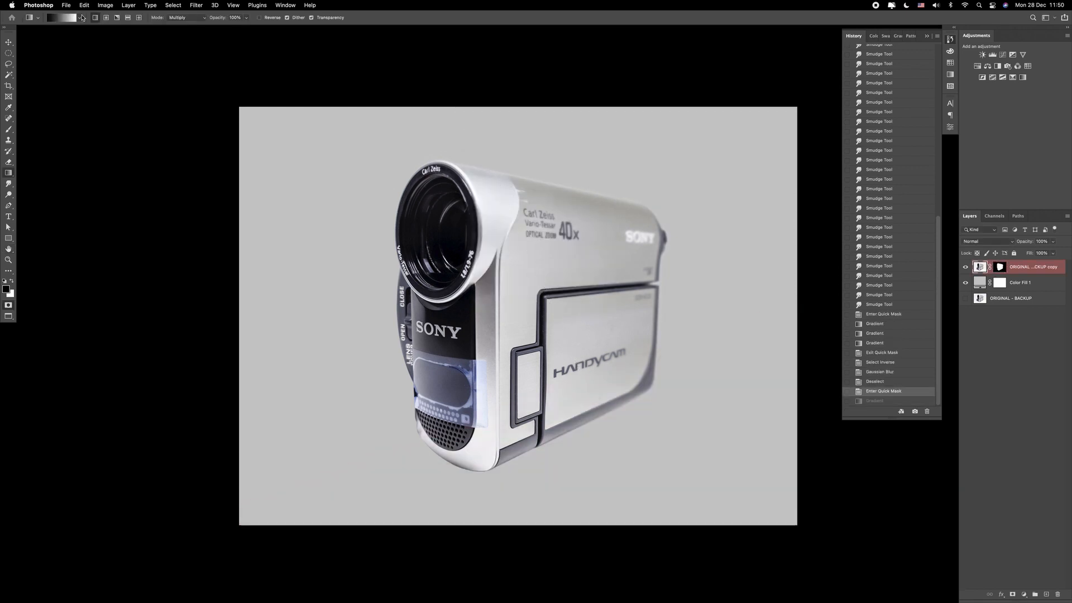
mouse_move(594, 444)
mouse_down()
mouse_move(564, 390)
mouse_move(563, 349)
mouse_up()
key(q)
key(shift+super+i)
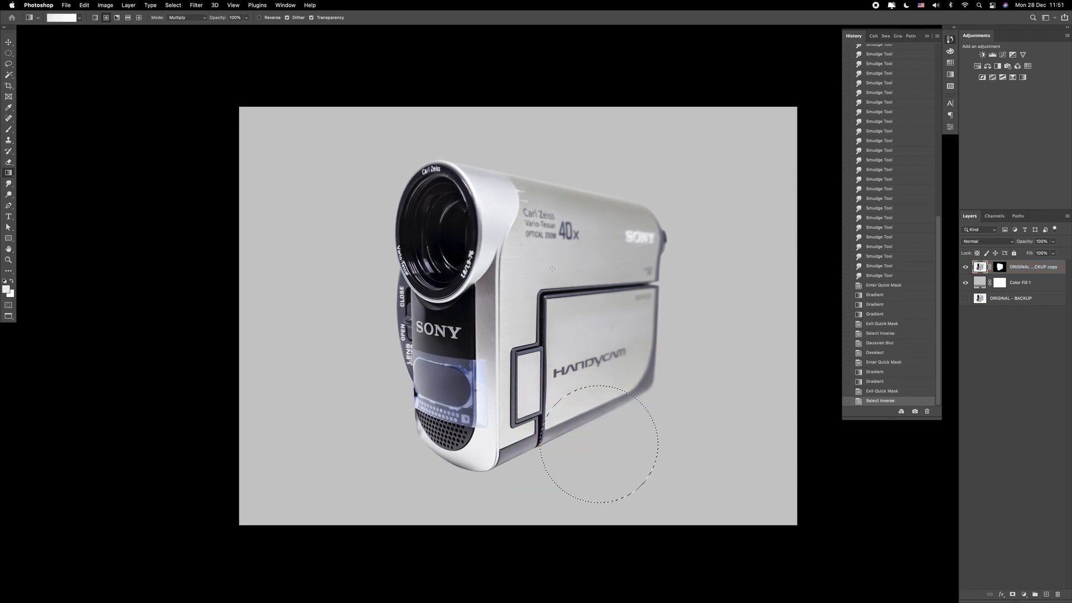
- Blur the circular selection with a 4.1-pixel Gaussian Blur, deselect, and compare the camcorder with its layer mask off and on
click(196, 6)
mouse_move(268, 121)
click(341, 151)
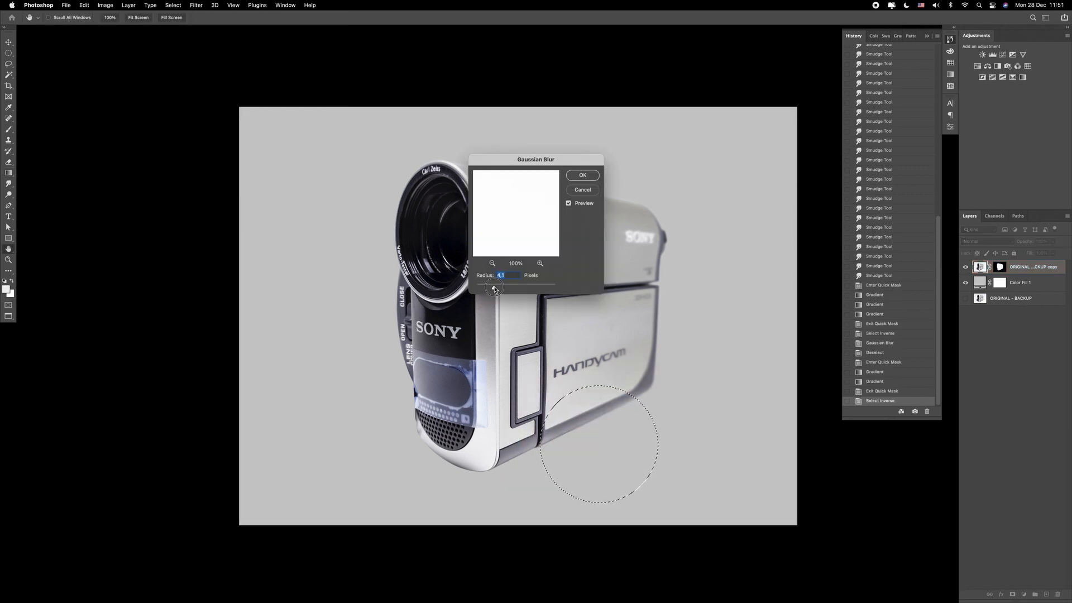
click(598, 177)
key(super+d)
shift+click(1000, 267)
shift+click(1000, 267)
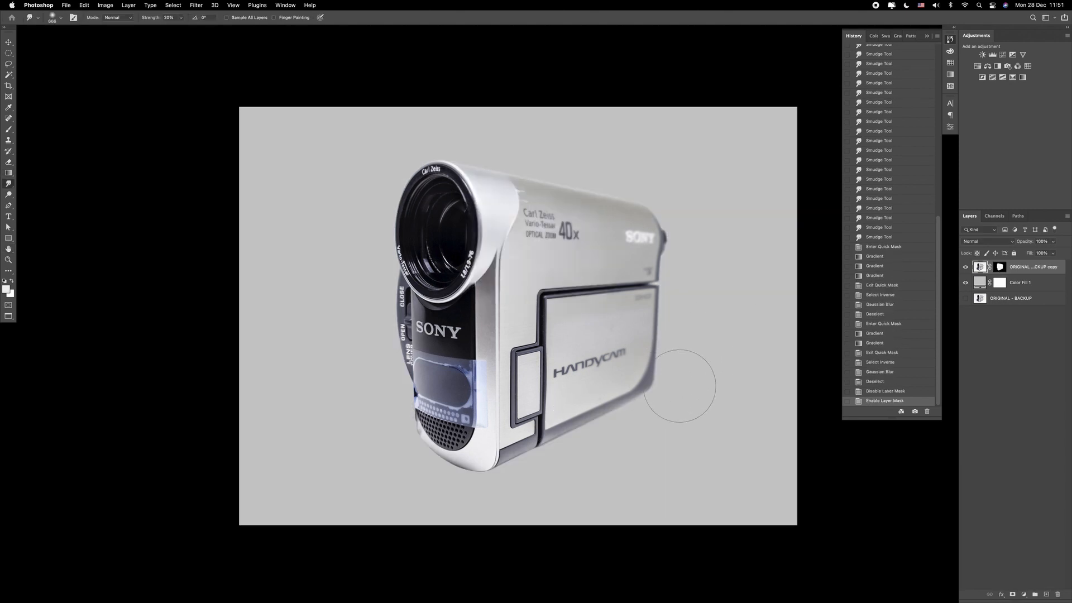
- Smudge the camcorder's lower and upper rear corners, reducing the Smudge brush size between areas
drag(643, 389, 662, 388)
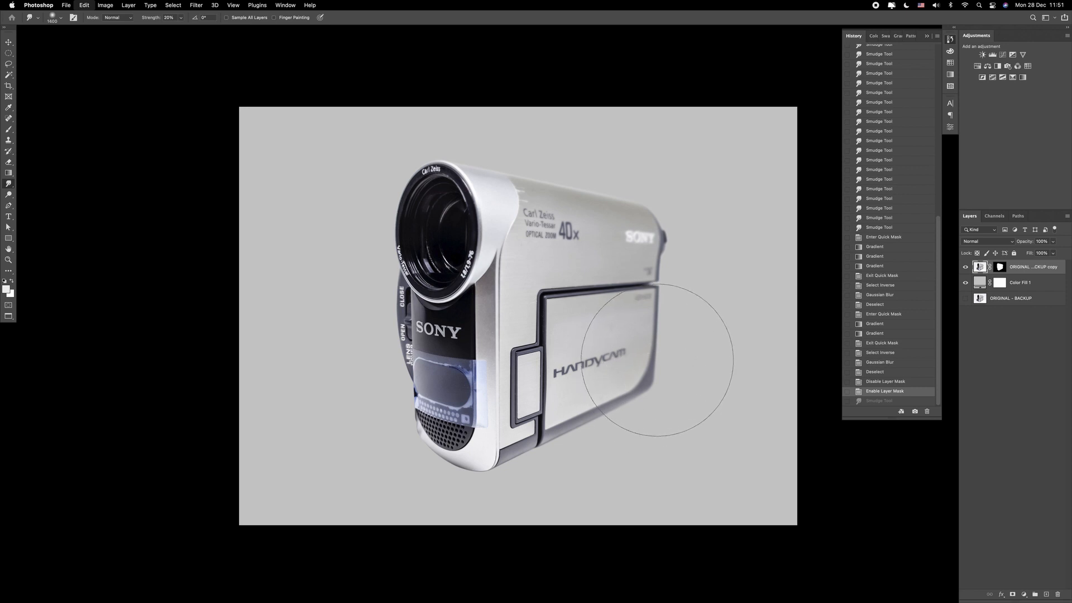
key(bracketleft)
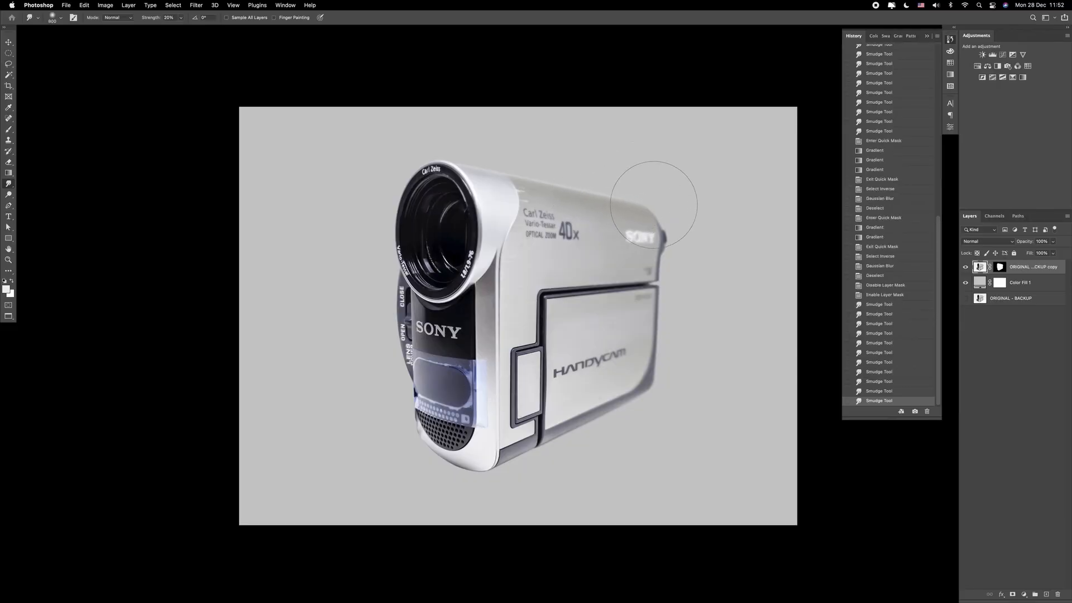
drag(661, 217, 658, 203)
key(bracketleft)
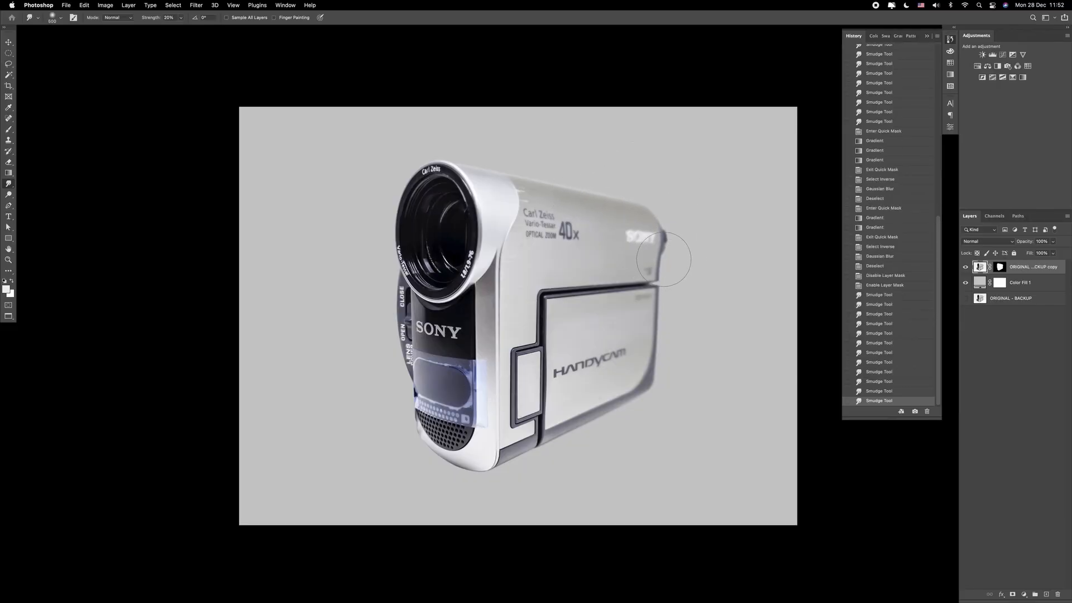
- Activate the Color Fill 1 layer and draw a radial Quick Mask gradient selection on the background
click(1020, 282)
click(1024, 594)
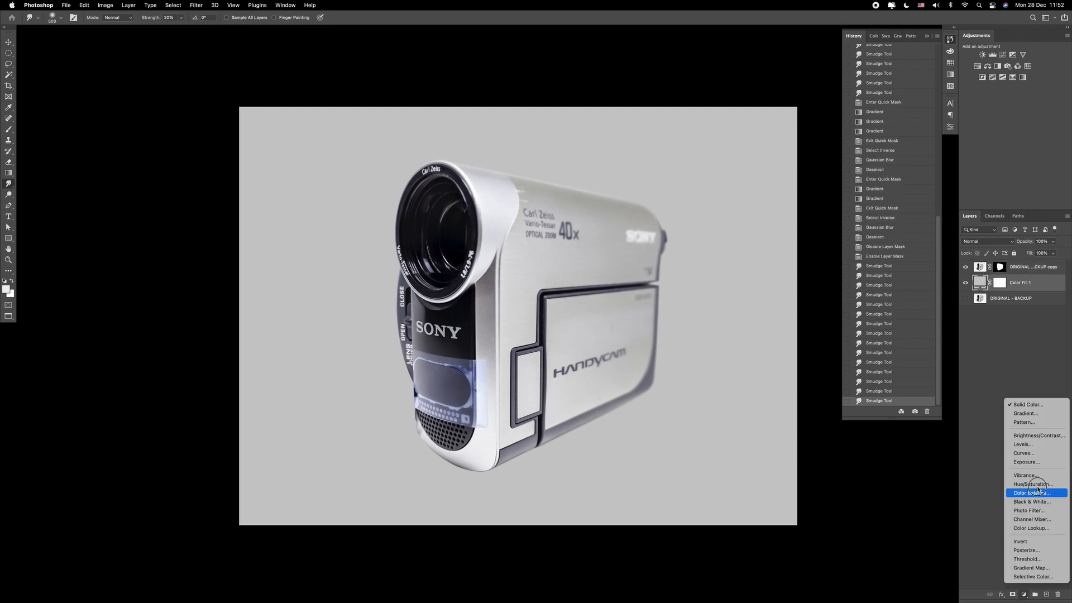
key(Escape)
key(q)
key(g)
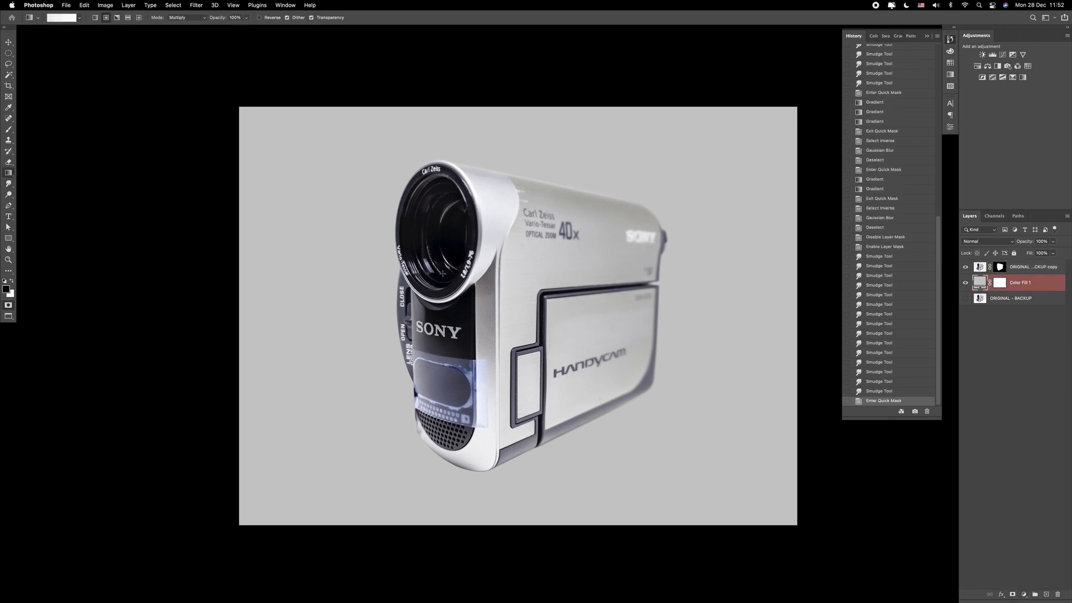
drag(640, 447, 663, 505)
key(q)
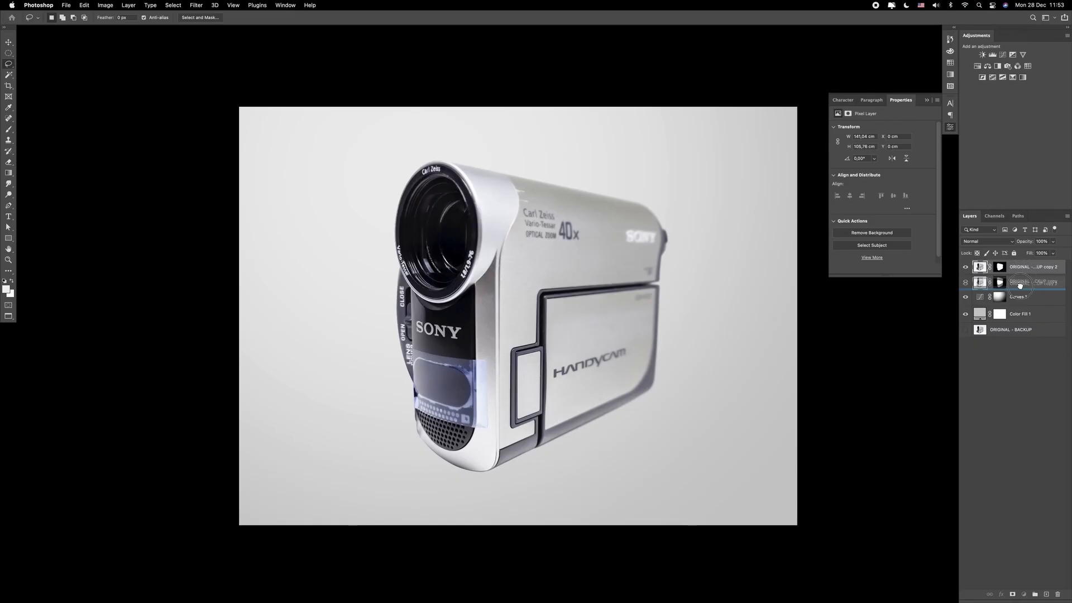
- Open the duplicate camcorder layer's name for editing, and bring up the options of its layer mask
double_click(1018, 282)
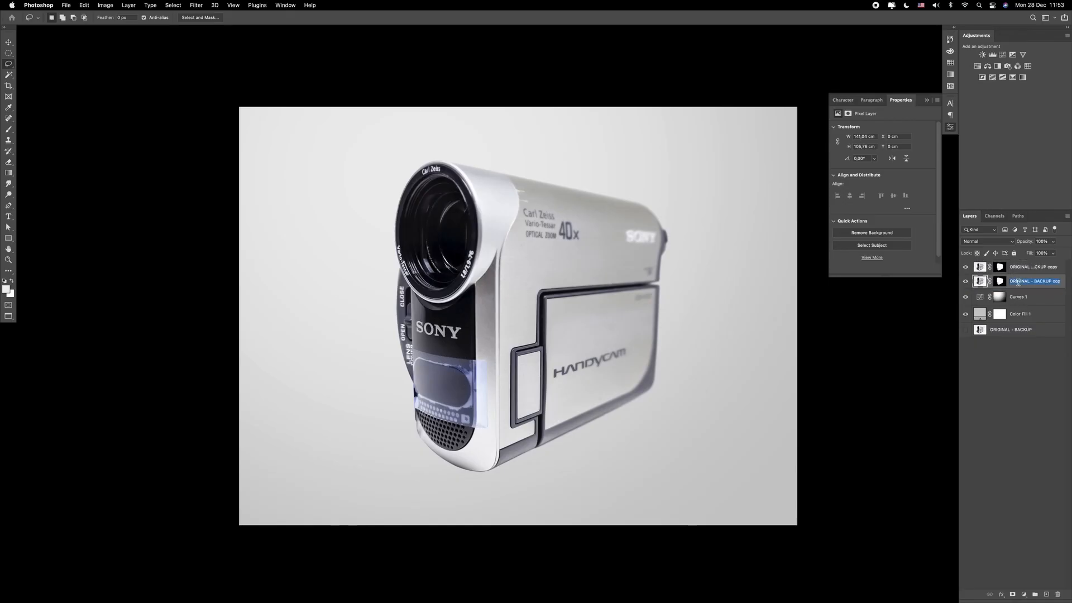
right_click(1000, 282)
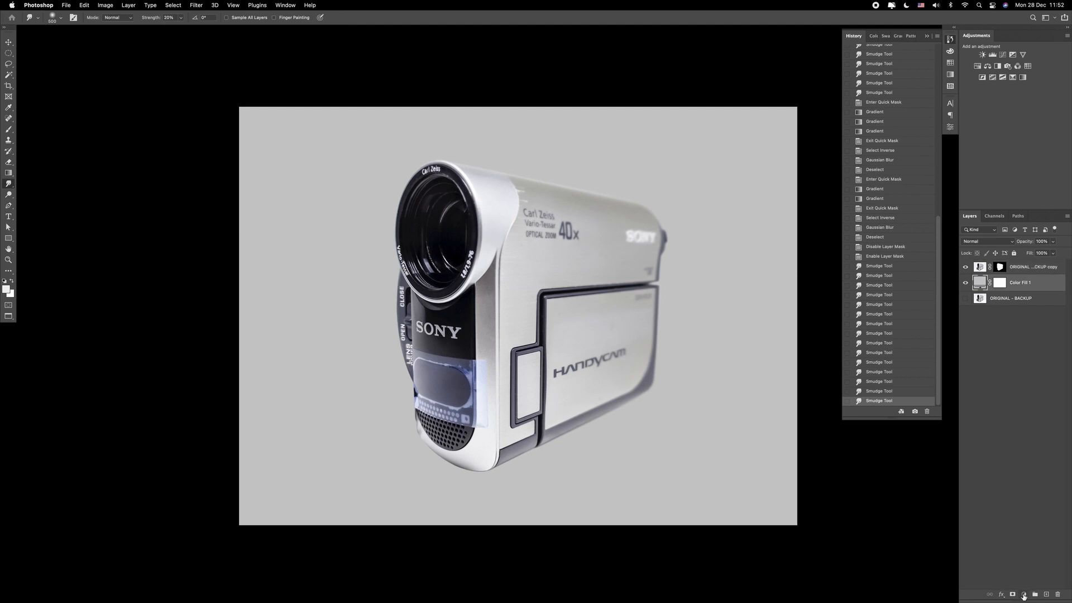
- Create a gradual radial selection with two Quick Mask gradients from above the lens to the lower rear background, and invert it
click(1024, 594)
click(867, 444)
key(q)
key(g)
key(d)
drag(386, 175, 678, 531)
drag(386, 175, 677, 532)
key(q)
key(super+shift+i)
- Add a Curves adjustment above Color Fill 1 and darken its midtones at input 61, output 37
click(1024, 594)
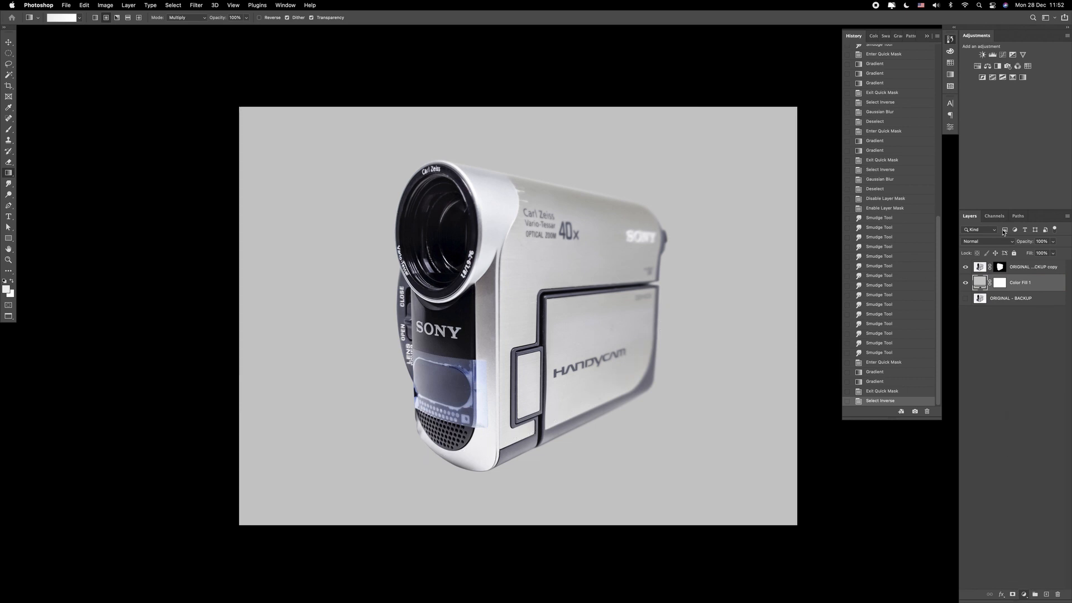
click(1030, 450)
drag(899, 178, 899, 194)
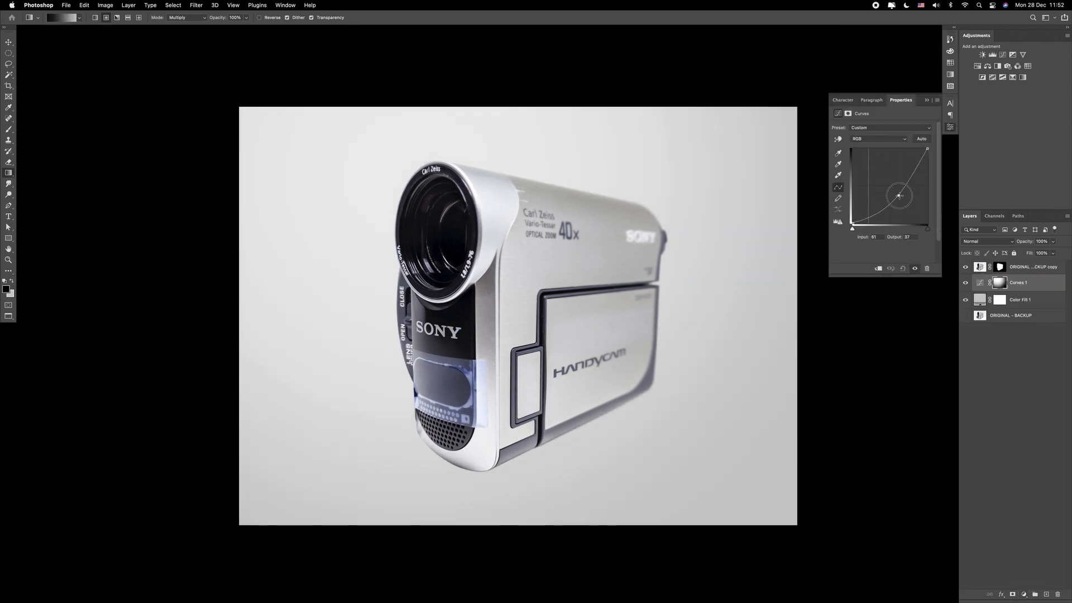
- Duplicate the camcorder layer directly beneath the original, name the copy SOMBRA, and delete its layer mask
click(1014, 270)
key(l)
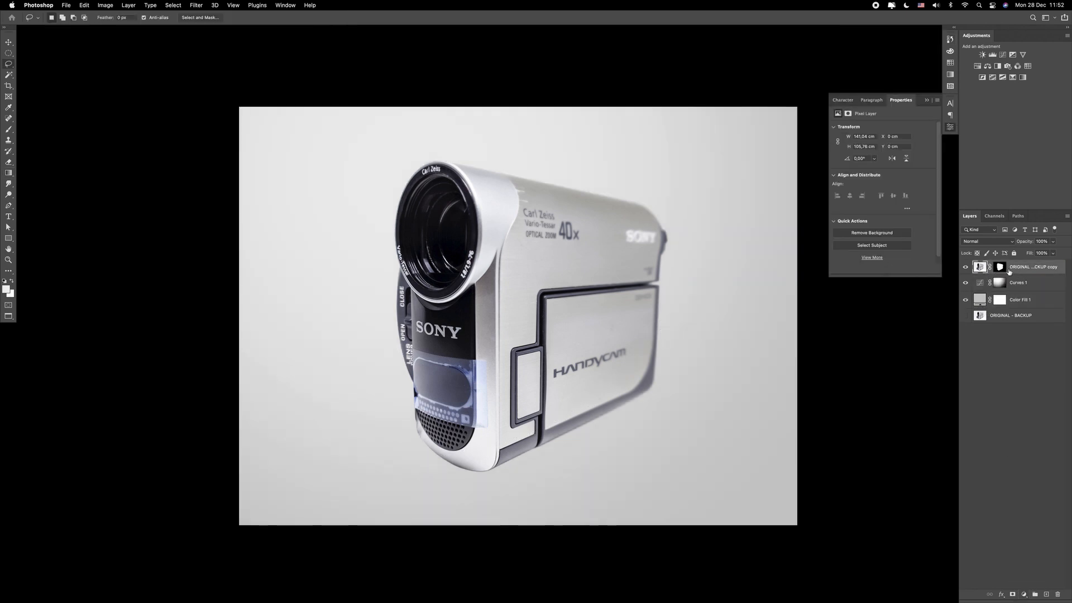
alt+drag(970, 270, 1019, 286)
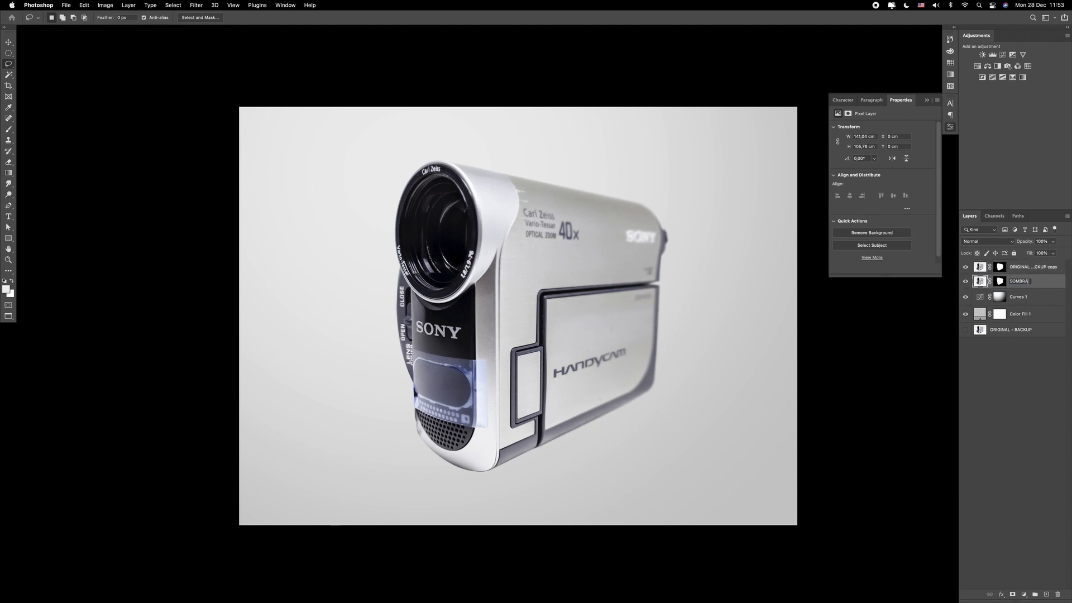
right_click(1000, 283)
click(956, 352)
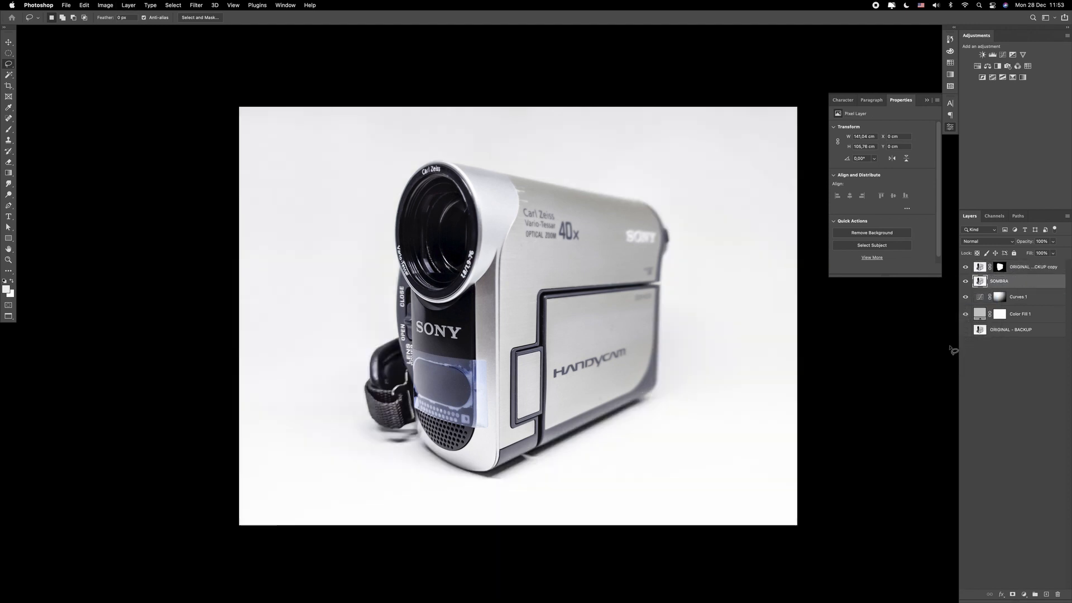
- Lasso the shadow area around the camcorder's base, feather the selection, and add it as a layer mask on SOMBRA
drag(414, 438, 687, 380)
key(shift+F6)
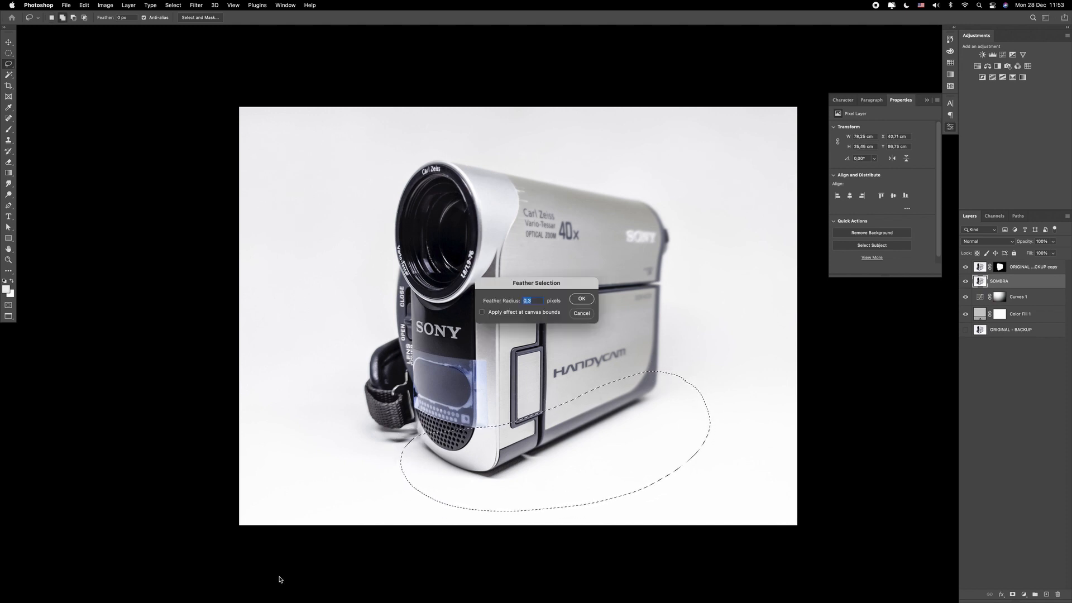
key(Return)
click(1013, 594)
- Set the SOMBRA layer's blend mode to Multiply, and brush out its mask in black beside the camcorder's front base
click(988, 242)
click(983, 269)
key(b)
drag(414, 436, 427, 418)
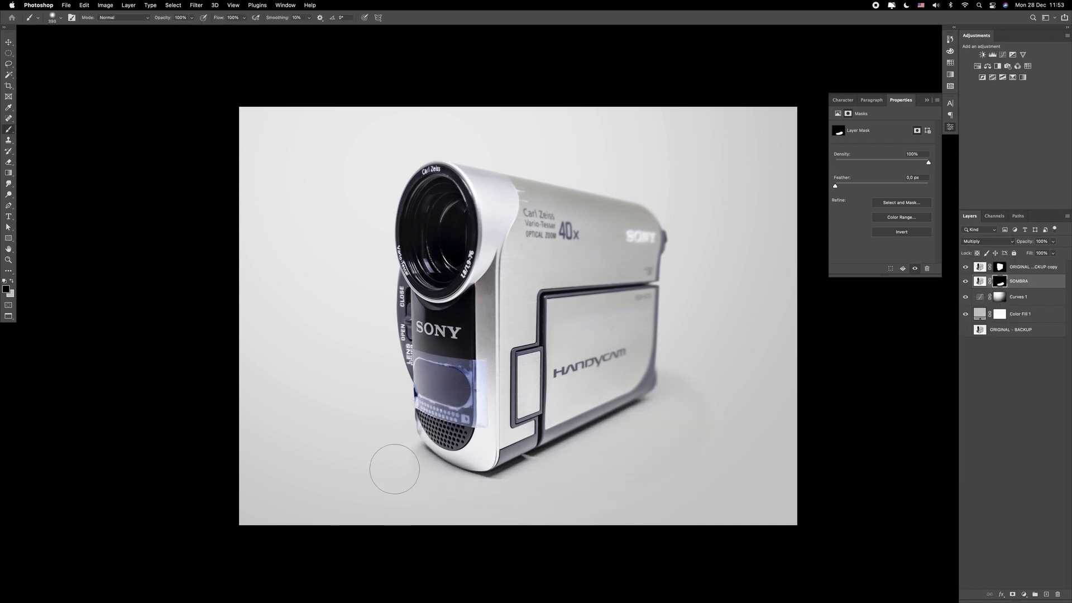
- Touch up the camcorder's layer mask at the lower front corner with the Smudge tool, and view the composite in full-screen mode
scroll(415, 418, up, 10)
super+click(477, 373)
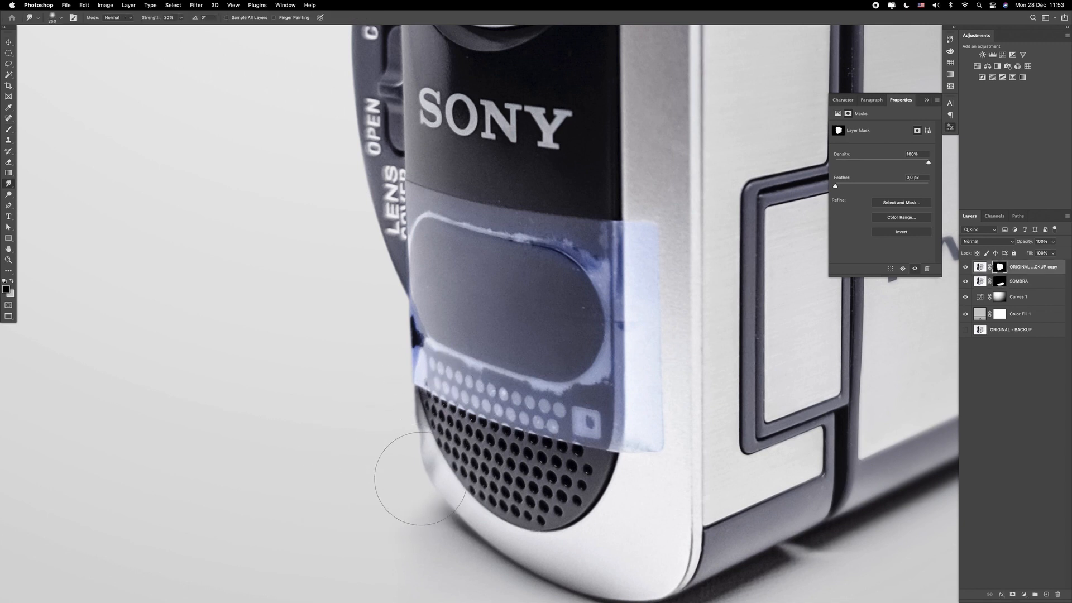
key(super+0)
key(f)
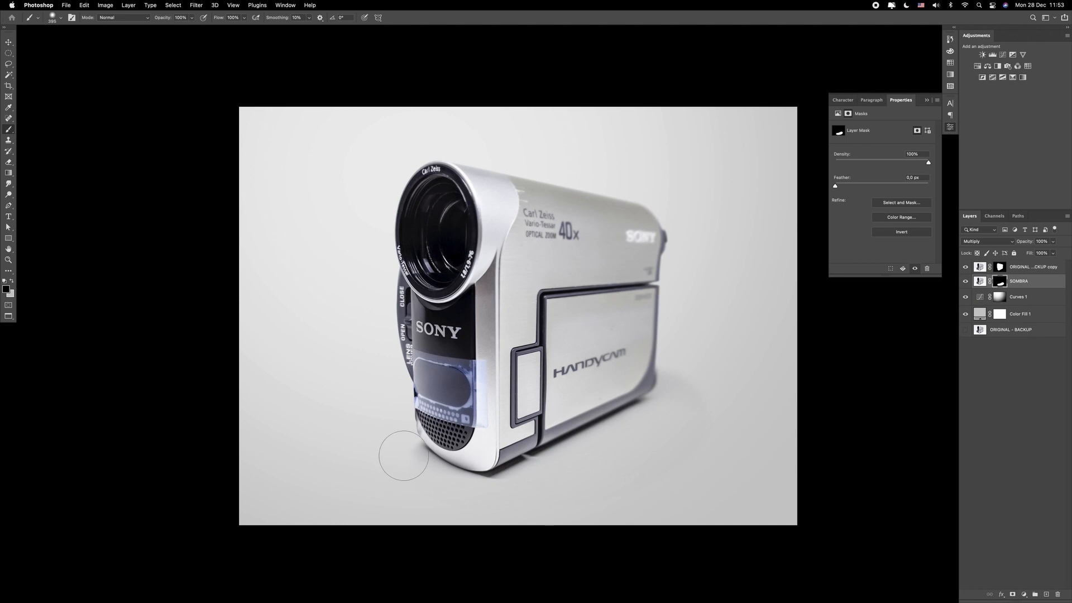
scroll(415, 417, up, 5)
key(v)
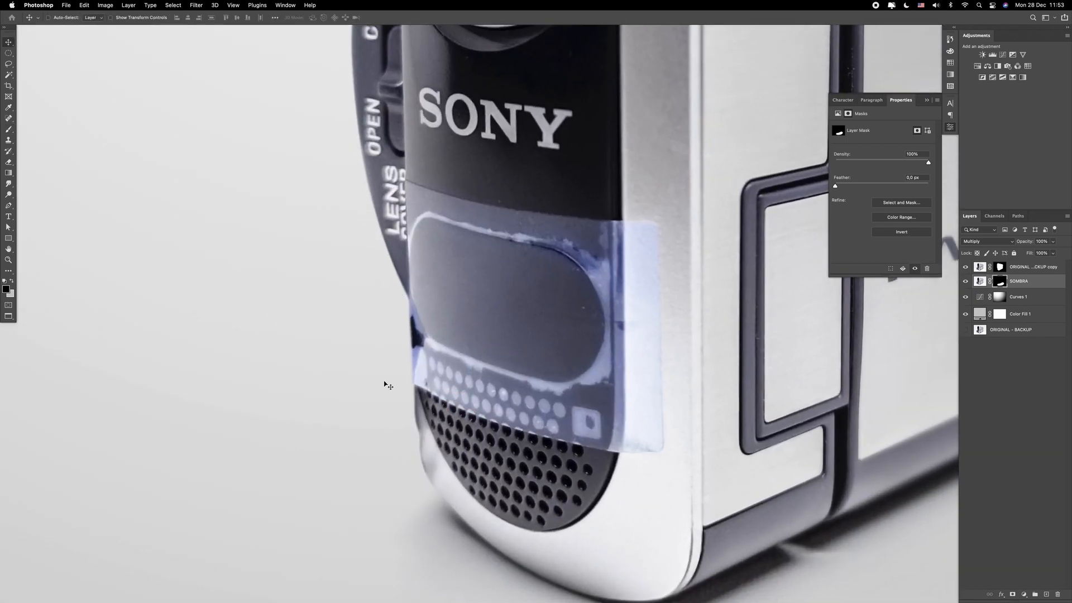
click(1000, 266)
key(r)
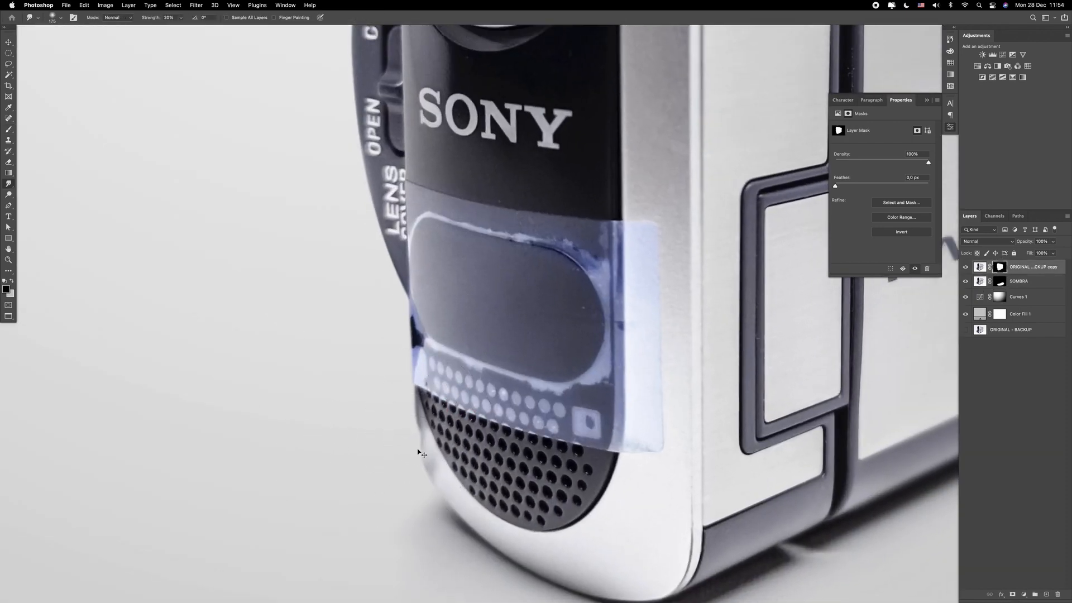
key(super+0)
key(f)
key(f)
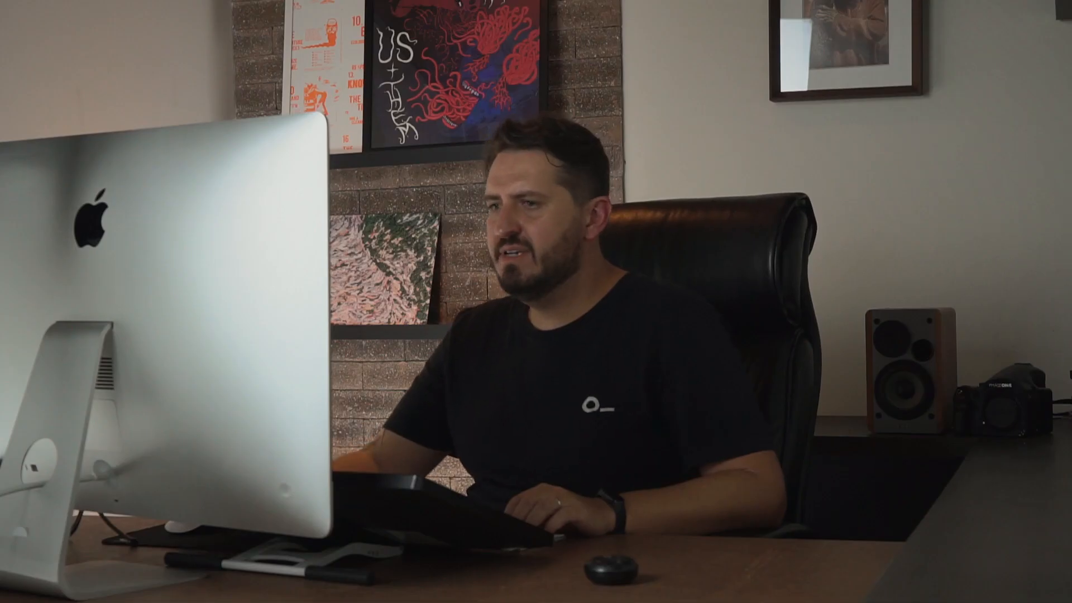
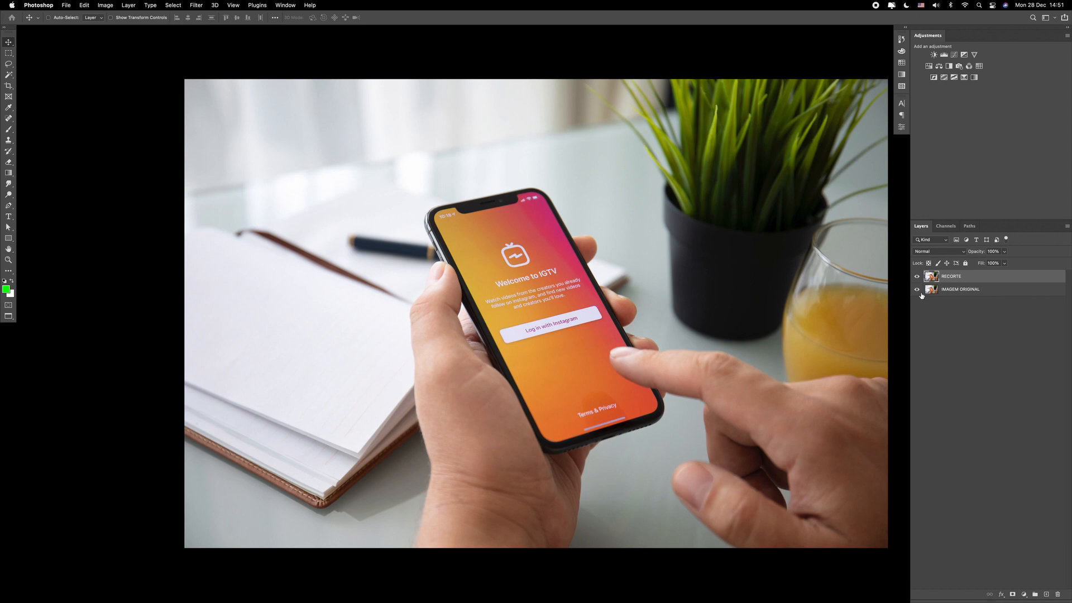
- Create a new path named RECORTE and start its Pen outline where the wrist's outer edge meets the lower image border
click(969, 226)
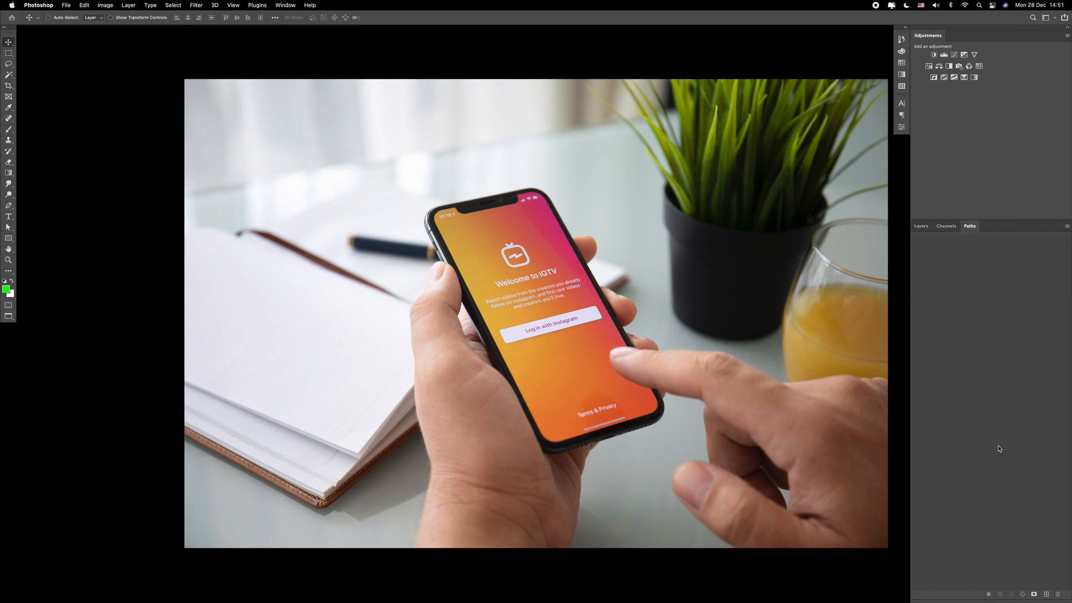
click(1046, 595)
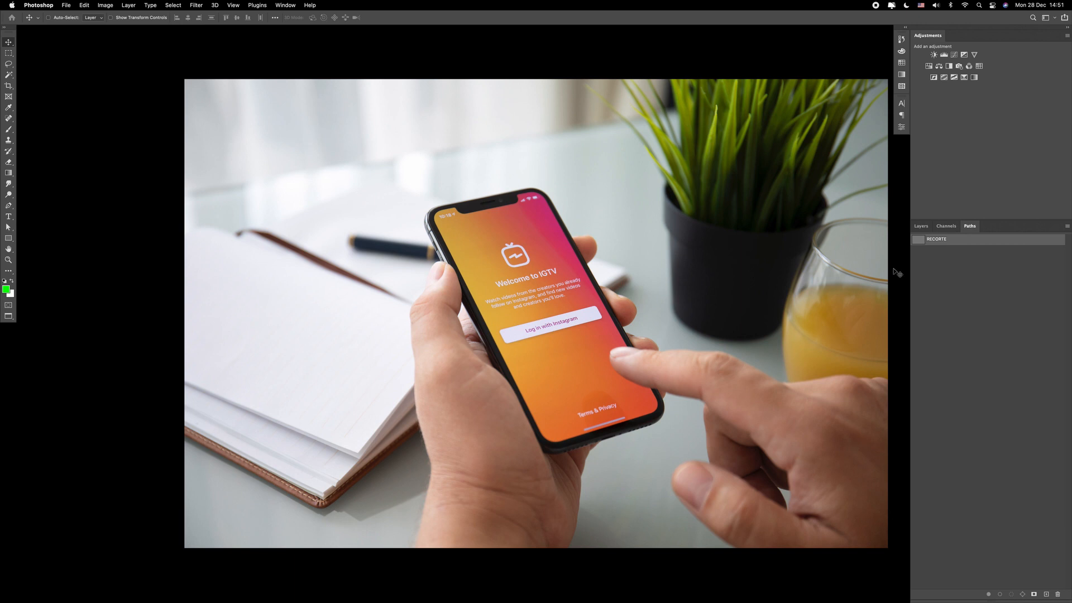
super+click(489, 445)
super+click(489, 446)
super+click(542, 446)
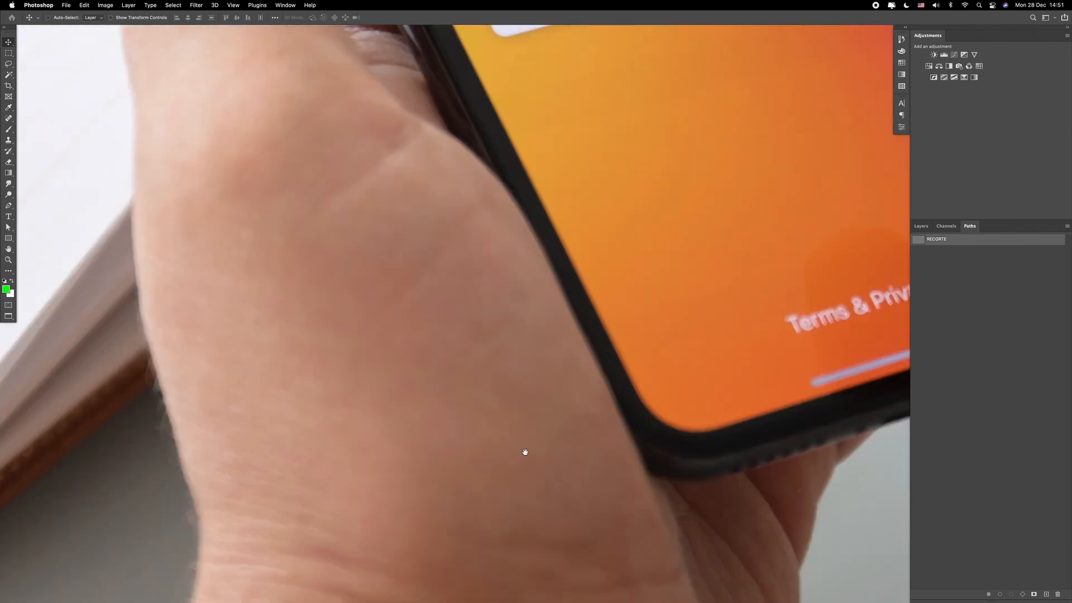
super+click(540, 446)
super+click(651, 215)
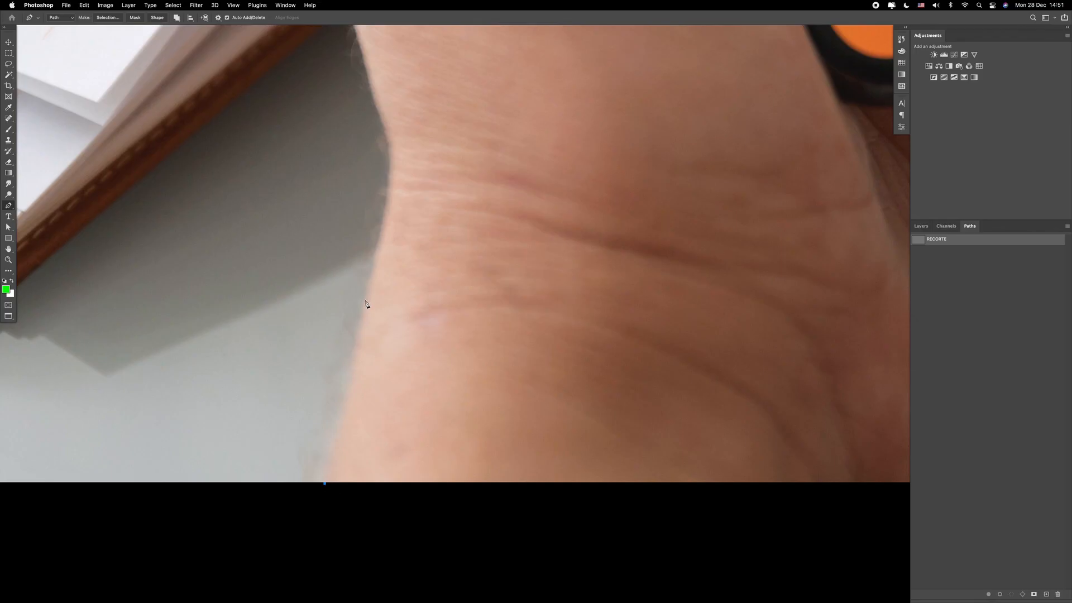
- Trace the outer edge of the wrist and palm upward to the base of the thumb with curved Pen anchors
drag(367, 304, 384, 222)
drag(389, 180, 365, 259)
scroll(364, 258, up, 4)
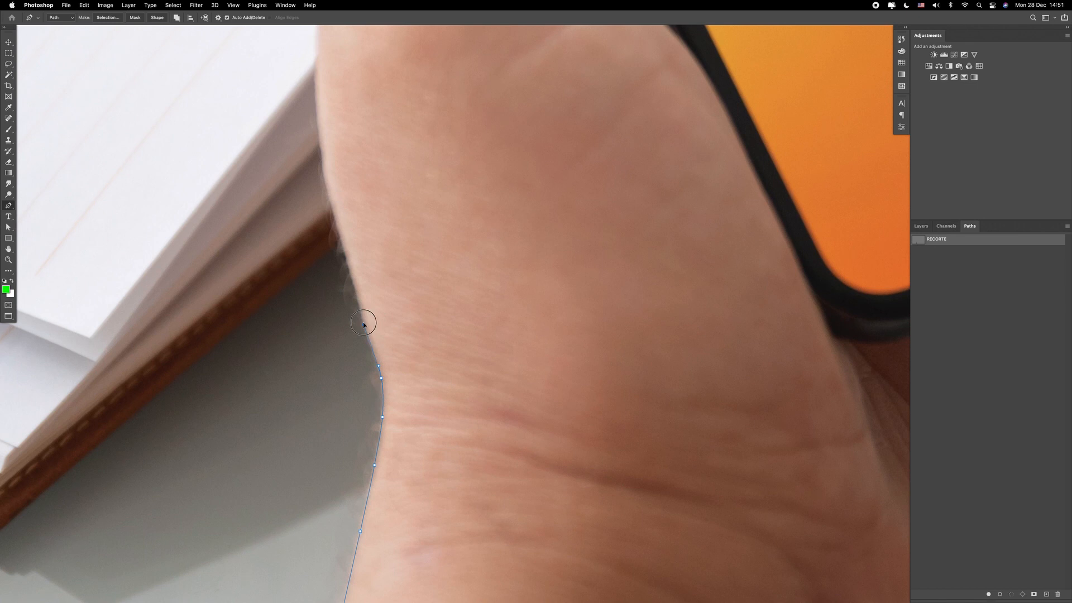
drag(350, 267, 346, 257)
scroll(346, 256, up, 6)
mouse_move(367, 329)
mouse_down()
mouse_move(361, 274)
mouse_move(364, 314)
mouse_up()
drag(357, 274, 358, 256)
drag(361, 212, 321, 395)
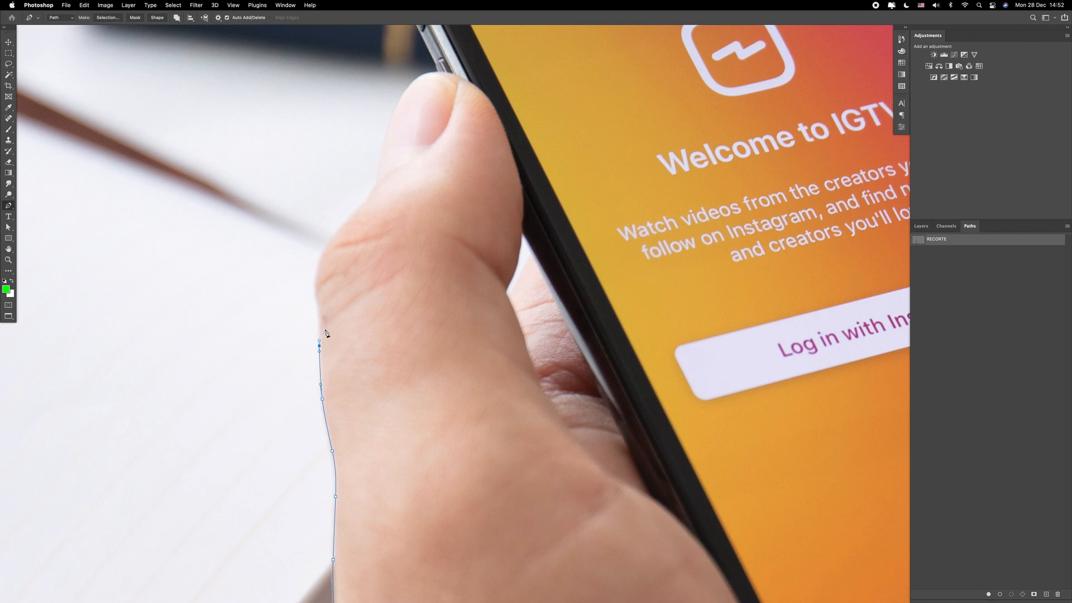
- Continue the RECORTE path around the outer curve of the thumb's knuckle, adjusting the curve's anchors and handles
super+click(326, 328)
drag(316, 323, 316, 294)
click(310, 270)
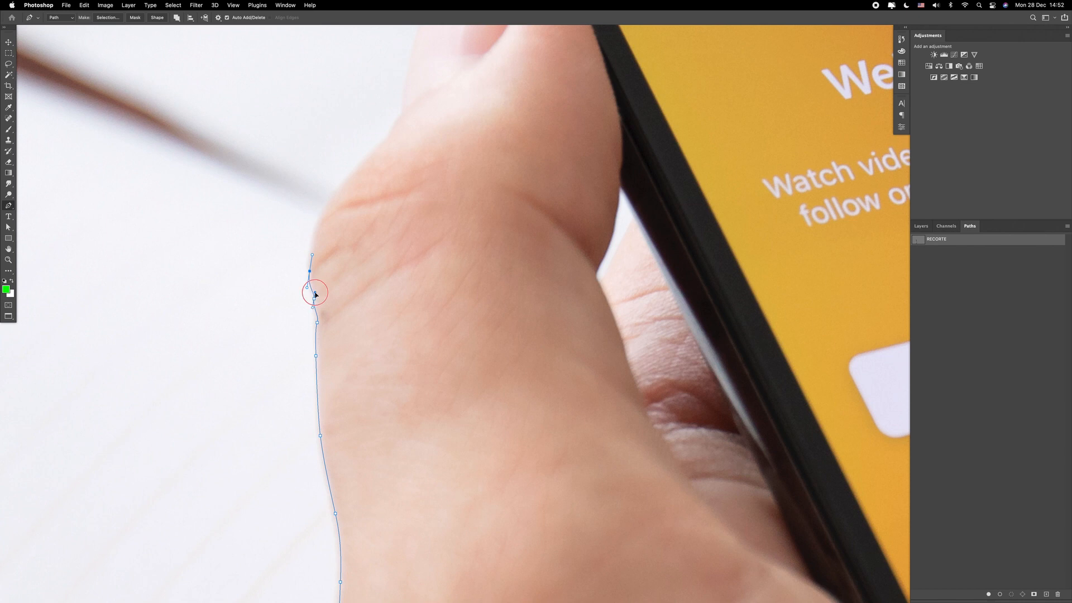
drag(313, 255, 311, 251)
click(310, 273)
super+click(324, 209)
drag(326, 208, 343, 183)
scroll(335, 212, up, 3)
scroll(335, 212, right, 2)
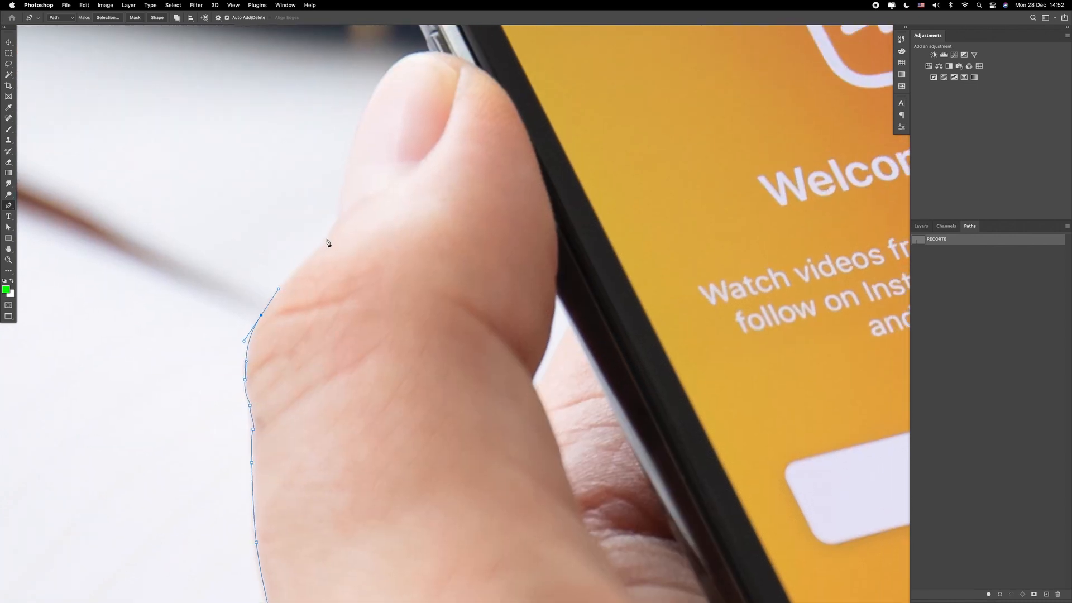
- Continue the RECORTE path up the thumb's outer side, over its tip and up the adjoining long side of the phone
drag(316, 251, 340, 216)
drag(341, 228, 303, 347)
drag(308, 286, 316, 264)
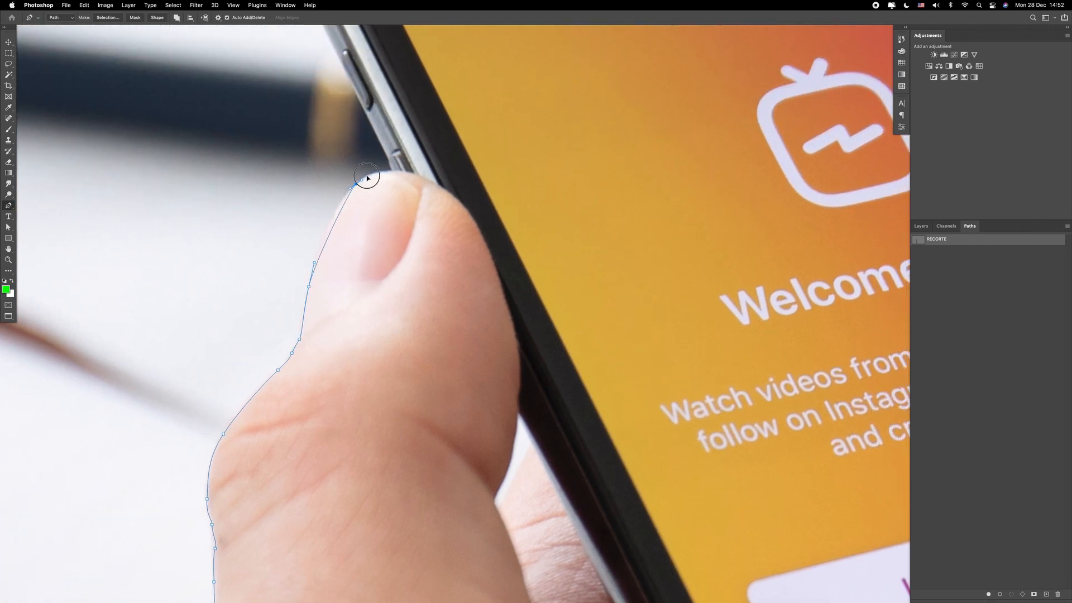
scroll(360, 181, up, 5)
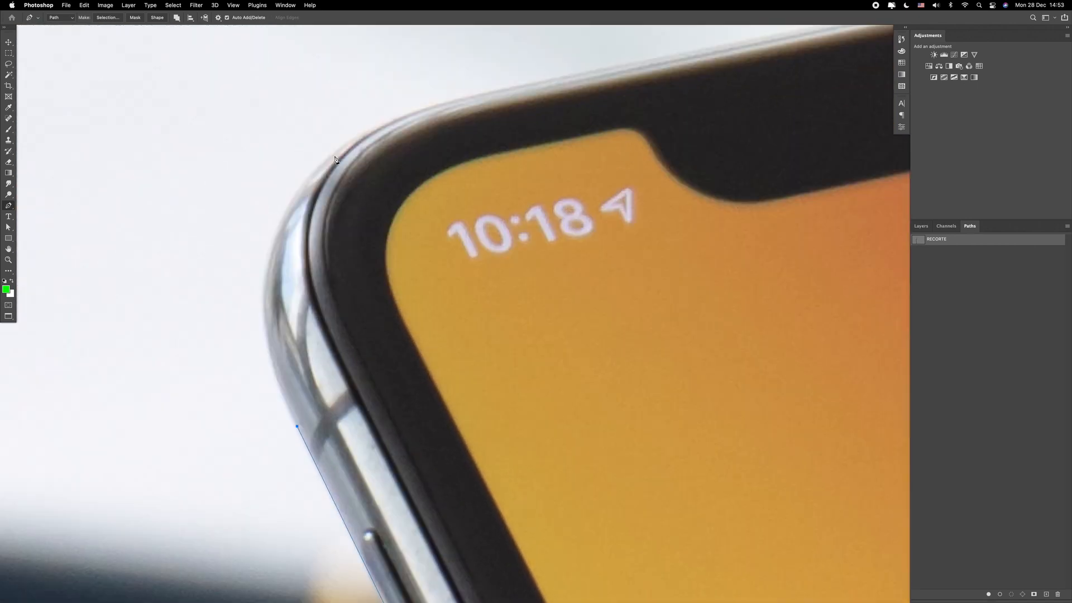
- Curve the RECORTE path around the phone's corner beside the clock and along its upper edge to the opposite corner
drag(333, 152, 200, 264)
drag(445, 101, 506, 88)
drag(663, 92, 73, 363)
click(785, 220)
drag(502, 235, 773, 169)
drag(754, 224, 137, 365)
drag(690, 361, 702, 371)
- Round the phone's second upper corner and run the path down its far long side to the uppermost fingertip
drag(679, 351, 585, 253)
drag(720, 402, 568, 312)
drag(611, 378, 617, 387)
drag(607, 370, 341, 45)
key(super+minus)
click(496, 372)
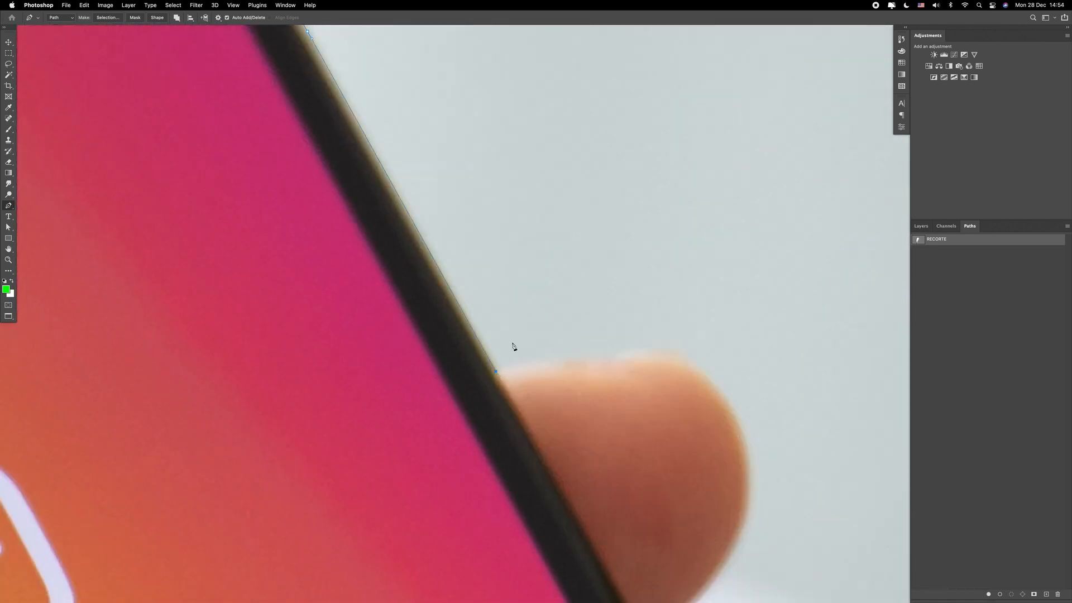
- Trace around the uppermost fingertip with curved Pen anchors and return its underside to the phone's edge
click(591, 358)
click(491, 382)
drag(504, 366, 523, 373)
drag(659, 365, 470, 351)
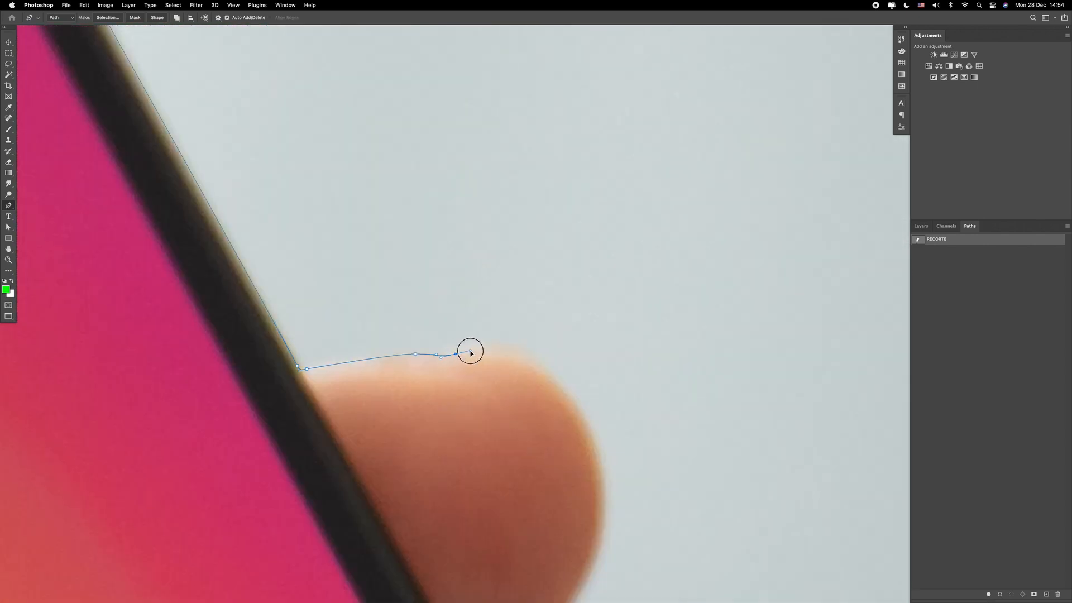
drag(564, 389, 526, 344)
drag(569, 469, 506, 343)
click(513, 474)
drag(514, 476, 585, 367)
scroll(585, 366, down, 5)
scroll(584, 367, left, 1)
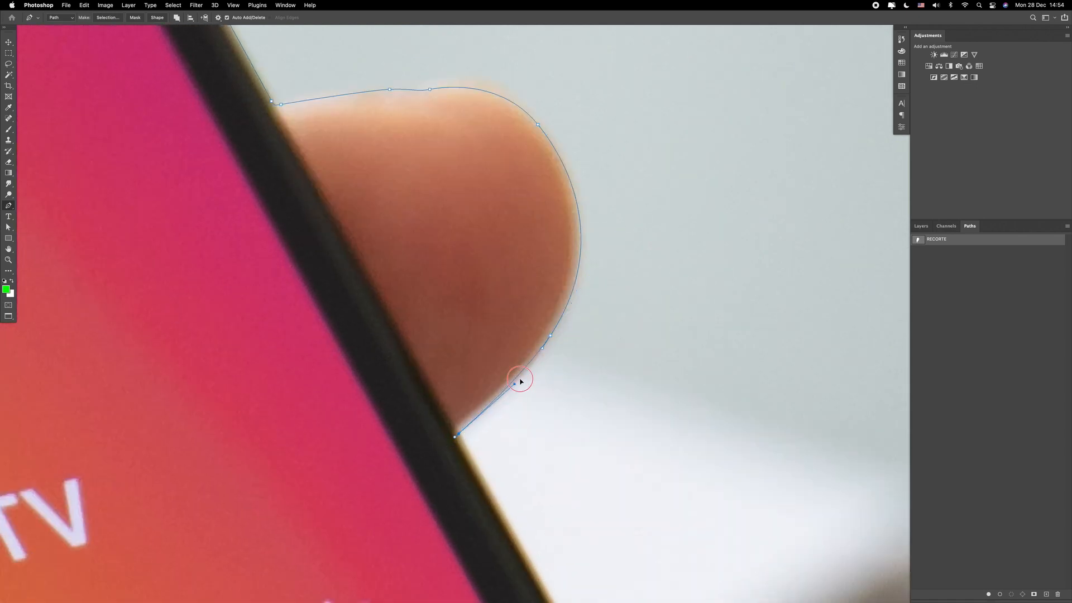
drag(454, 430, 525, 373)
alt+click(458, 430)
- Carry the path down the phone's edge to the second fingertip and trace that finger's upper contour and nail
scroll(376, 356, down, 5)
scroll(377, 356, right, 3)
drag(512, 407, 435, 349)
drag(579, 442, 588, 443)
drag(556, 442, 333, 264)
click(465, 349)
drag(465, 349, 470, 356)
super+drag(460, 342, 419, 290)
- Curve the path around the second fingertip's outer end and bring its underside back to the phone's edge
scroll(419, 291, down, 3)
drag(494, 402, 519, 349)
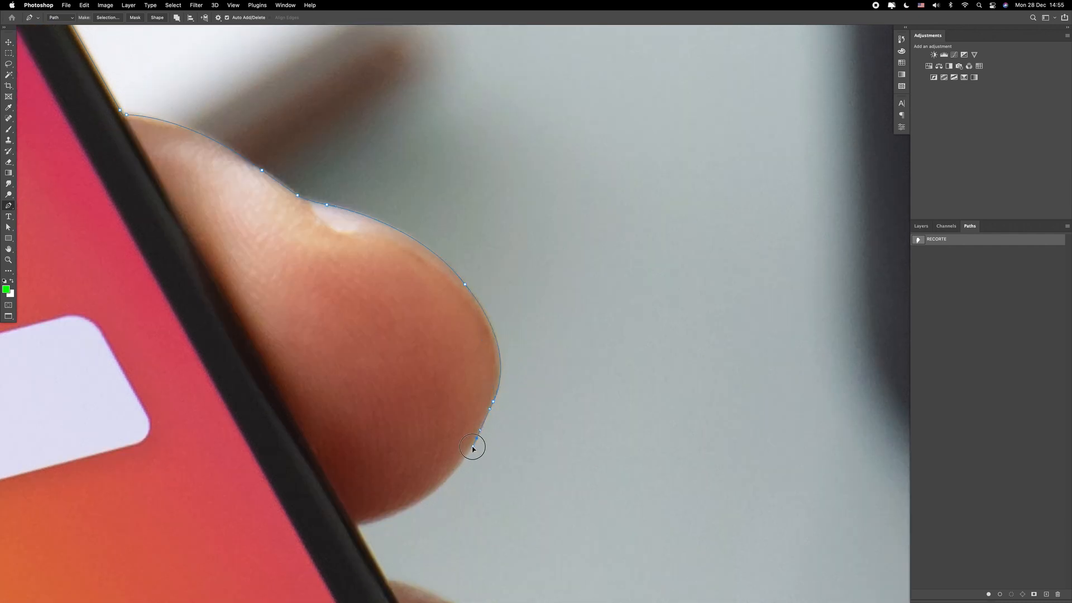
scroll(474, 444, down, 4)
click(422, 406)
drag(427, 421, 428, 422)
- Trace the third fingertip from the phone's edge around to where it meets the pointing finger, ending in a corner point
click(450, 459)
drag(458, 463, 465, 463)
drag(466, 463, 302, 357)
drag(380, 392, 348, 371)
drag(415, 398, 431, 398)
drag(551, 406, 513, 371)
drag(559, 439, 501, 359)
drag(581, 506, 576, 528)
alt+click(581, 506)
- Extend the RECORTE path along the upper edge of the pointing finger with shallow curved anchors
drag(813, 526, 520, 399)
drag(342, 383, 366, 381)
click(304, 382)
super+drag(303, 382, 294, 383)
click(340, 383)
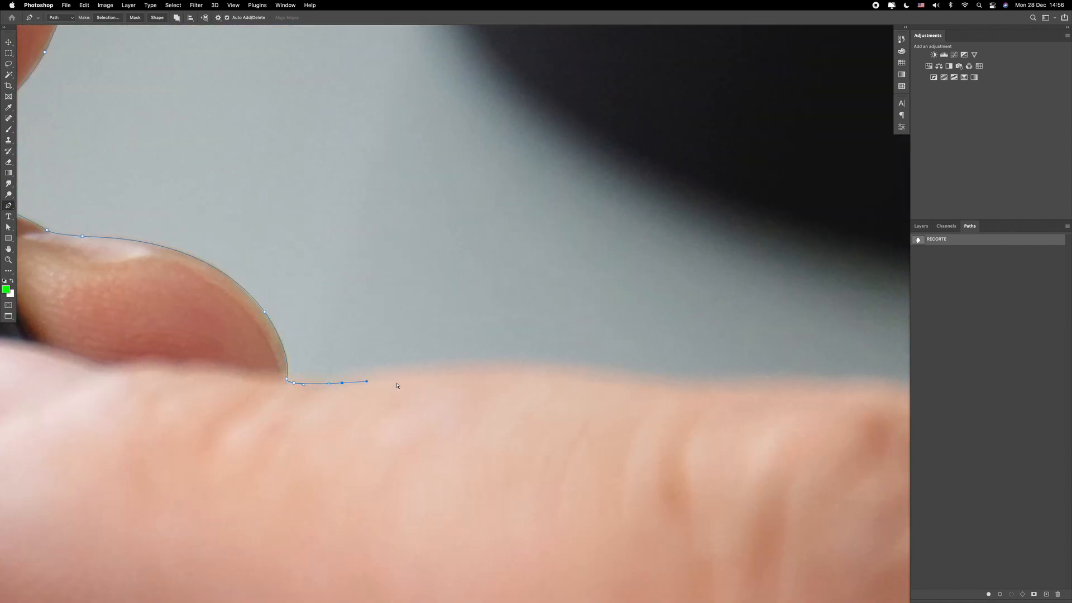
drag(467, 369, 492, 367)
scroll(492, 367, down, 2)
drag(608, 392, 492, 375)
- Continue the path over the pointing finger's knuckle and down the slope behind it, repositioning a misplaced anchor
drag(487, 359, 530, 362)
drag(631, 361, 674, 361)
drag(719, 386, 654, 369)
alt+click(603, 344)
super+drag(504, 318, 449, 318)
drag(671, 360, 453, 330)
alt+click(597, 369)
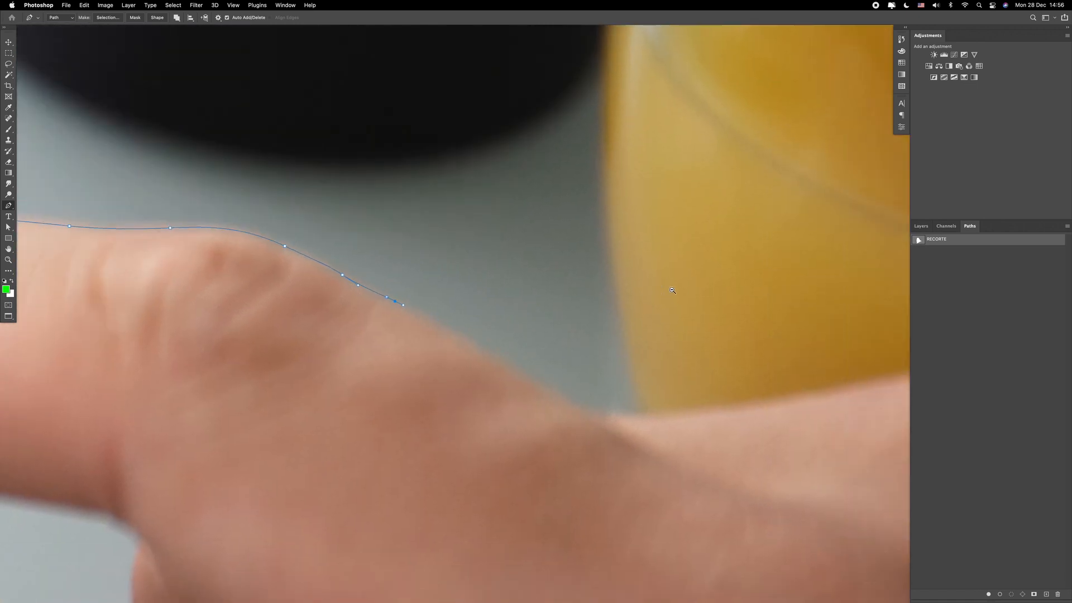
- Trace the dip behind the knuckle and the back of the pointing hand toward the image's side border
alt+click(672, 287)
drag(593, 358, 668, 373)
drag(785, 356, 829, 346)
drag(800, 347, 745, 342)
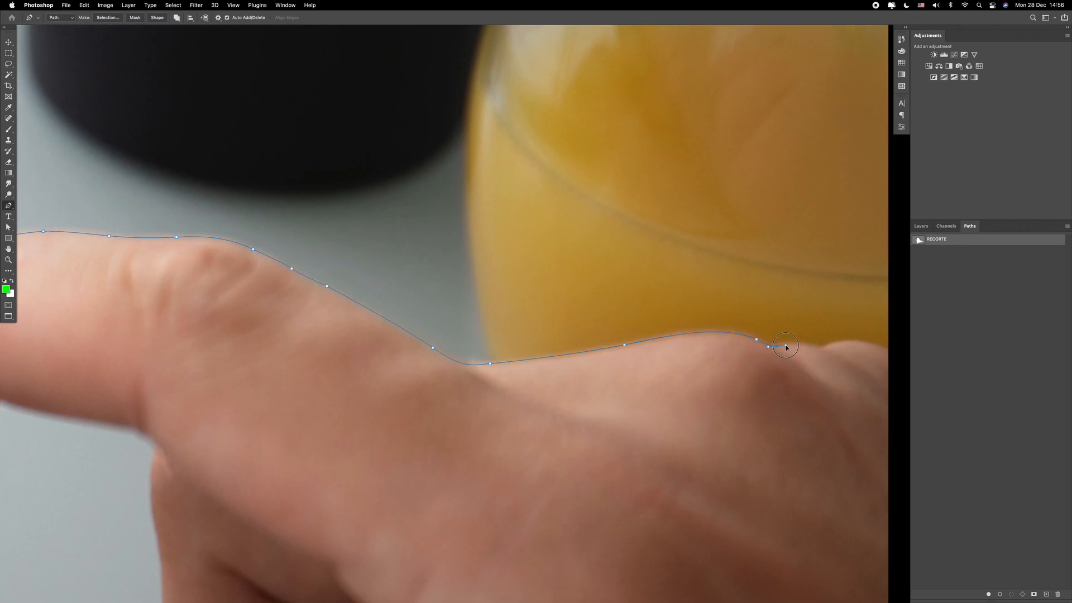
drag(817, 347, 843, 389)
super+click(837, 349)
- Route the path outside the canvas around the image's lower corner to beneath the pointing hand's thumb
scroll(829, 340, right, 5)
alt+click(750, 351)
scroll(747, 357, down, 4)
click(721, 474)
key(super+z)
alt+click(706, 232)
click(727, 254)
click(724, 484)
click(522, 484)
- Bring the path back into the image and trace the pointing hand's thumb along its lower side and around its tip
super+click(512, 472)
click(500, 470)
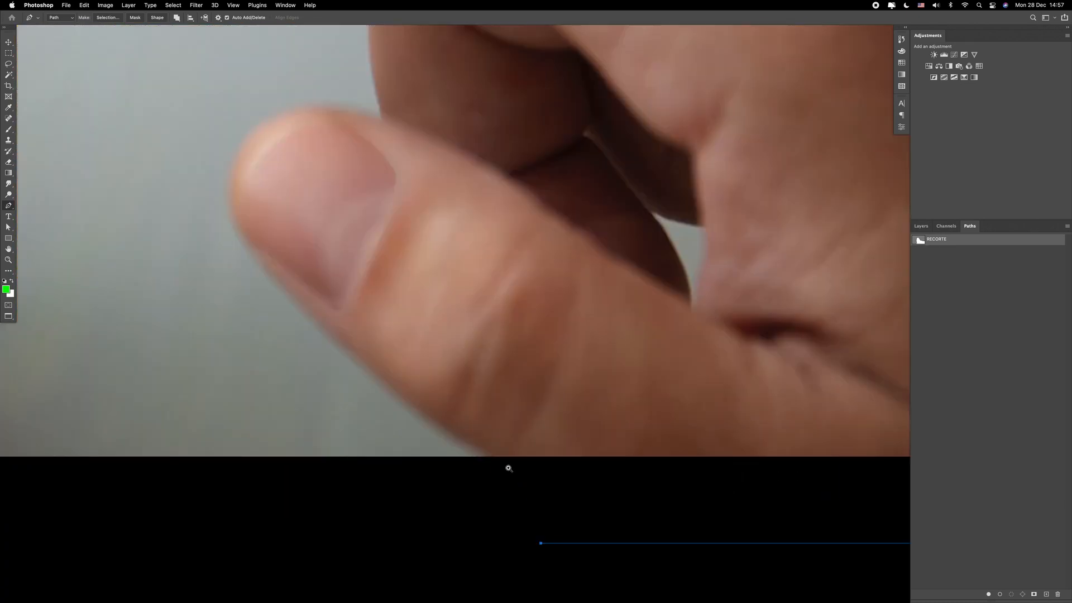
click(396, 395)
drag(308, 314, 310, 318)
drag(230, 189, 231, 165)
drag(312, 106, 423, 133)
- Continue the path past the finger peeking behind the phone, around the phone's lower corner and along its speaker edge to the palm
scroll(428, 136, up, 10)
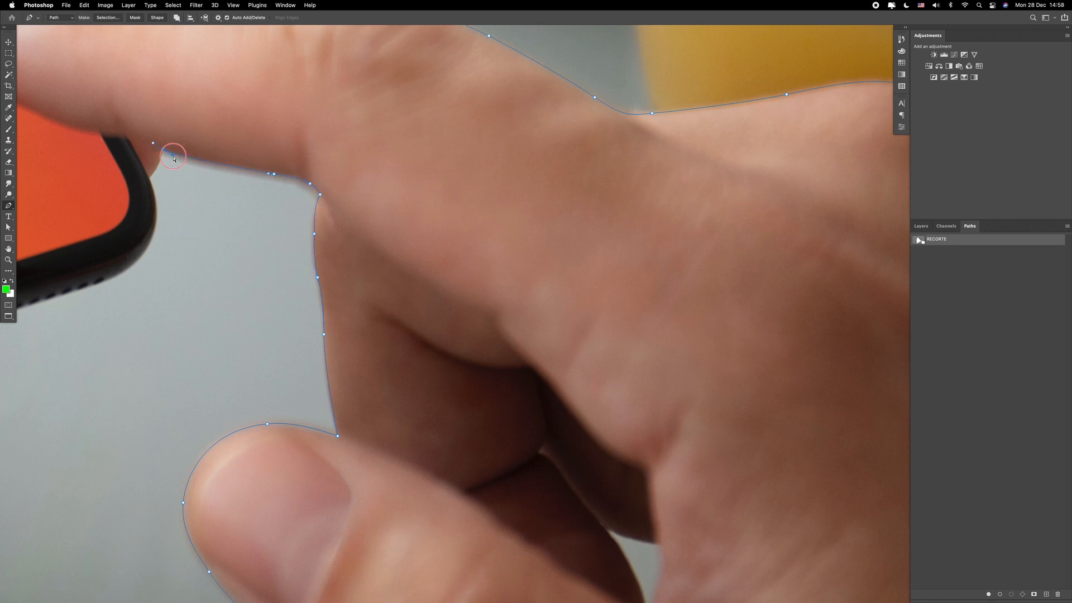
drag(149, 180, 138, 193)
alt+click(149, 180)
drag(239, 228, 537, 250)
drag(395, 308, 479, 268)
drag(392, 310, 385, 317)
click(202, 370)
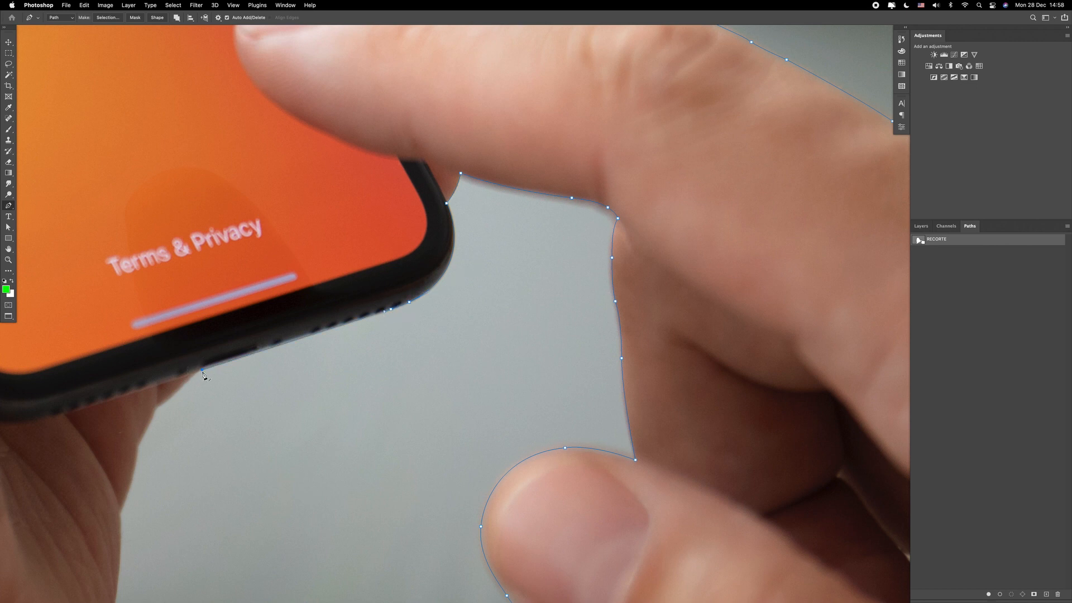
- Trace the inner edge of the holding hand's palm downward from the phone's speaker edge toward the wrist
scroll(204, 370, up, 3)
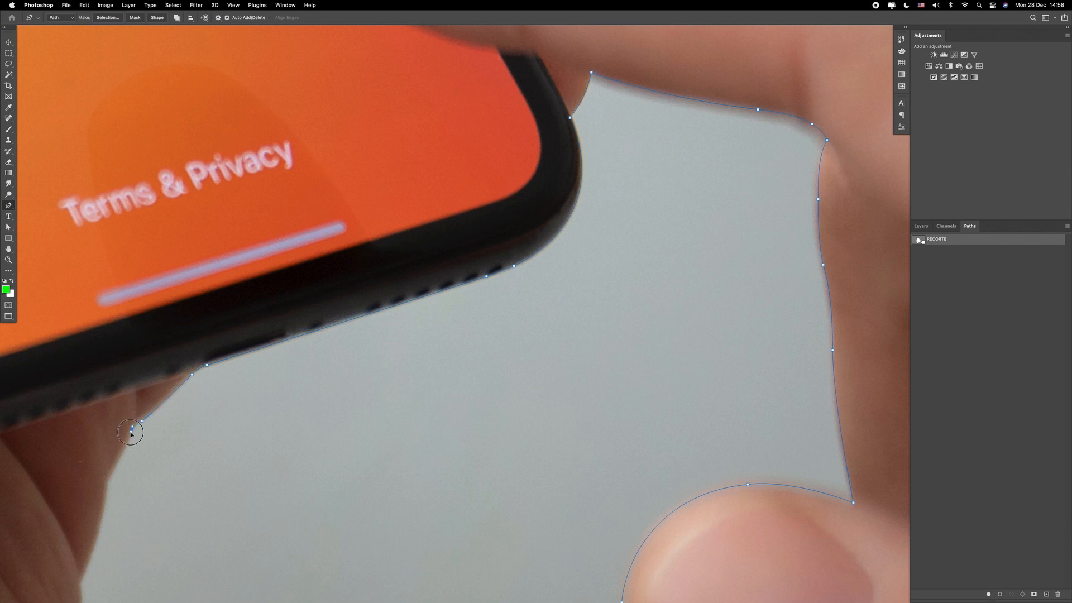
scroll(131, 432, down, 5)
scroll(131, 431, left, 5)
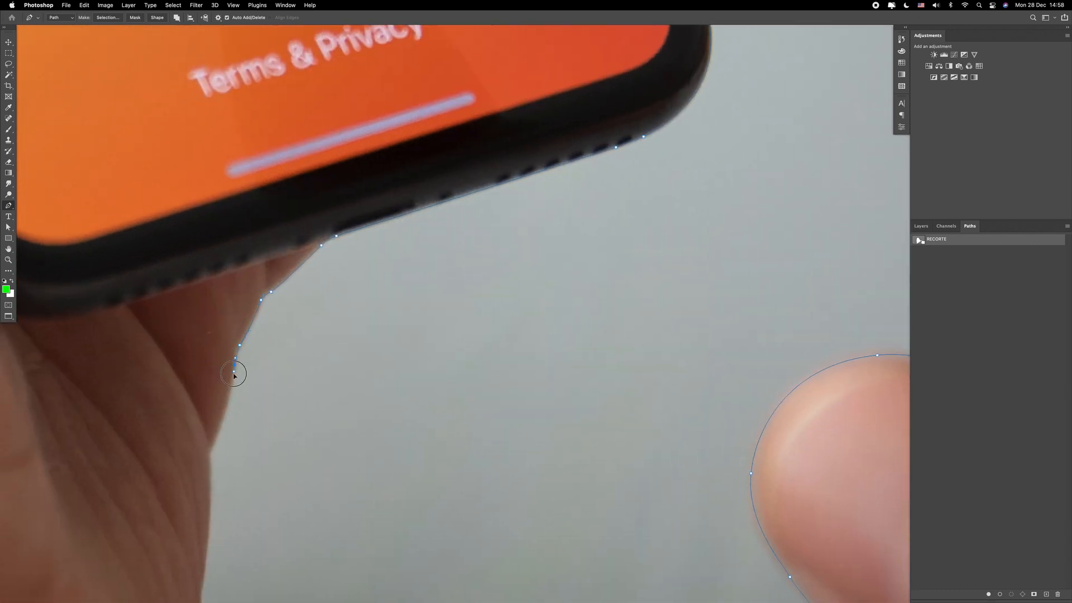
click(228, 422)
scroll(268, 336, down, 6)
scroll(268, 336, left, 2)
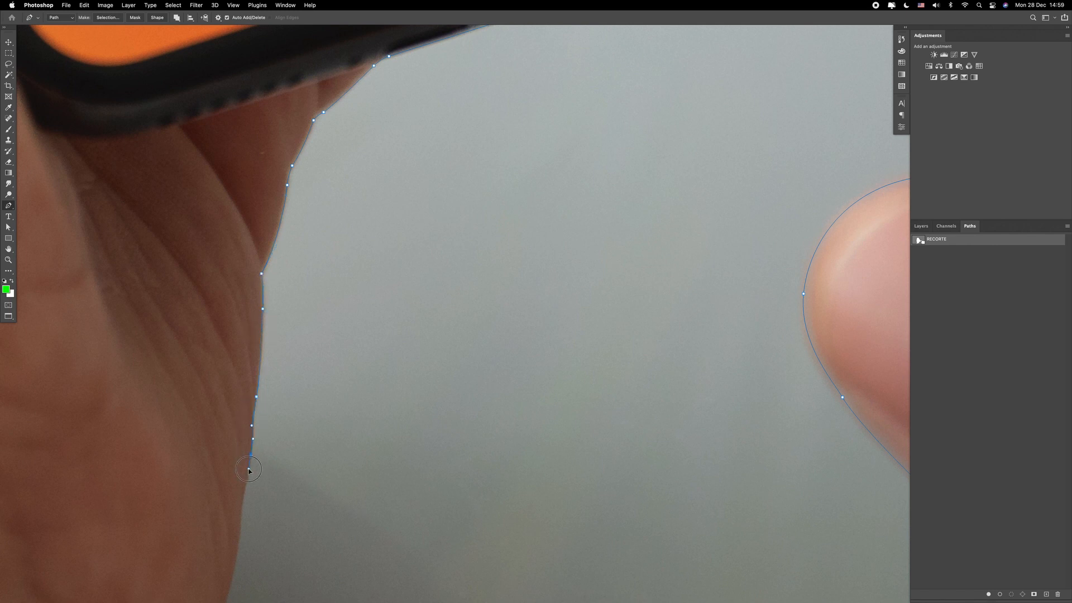
scroll(235, 528, down, 5)
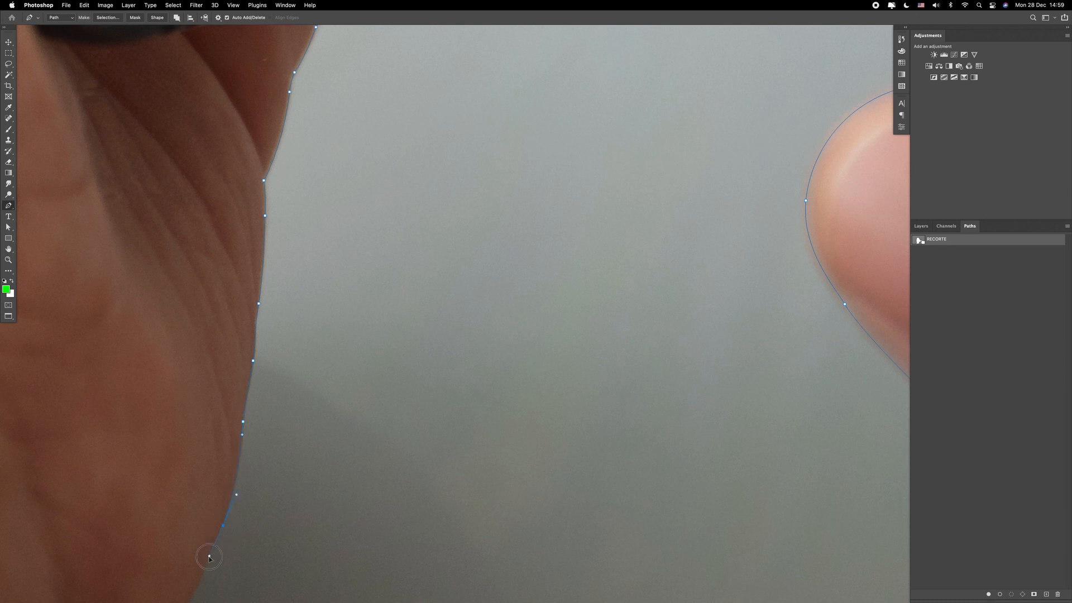
drag(206, 564, 259, 434)
- Run the path outside the image's lower border beneath the holding wrist and close the main outline at its starting anchor
drag(232, 454, 670, 405)
key(super+minus)
shift+click(163, 392)
key(super+z)
alt+click(760, 364)
shift+click(157, 368)
drag(153, 360, 155, 355)
- Trace the small background gap between the pointing hand's curled fingers and palm as a separate subpath of RECORTE
key(super+minus)
key(super+minus)
drag(648, 302, 352, 389)
drag(455, 313, 596, 275)
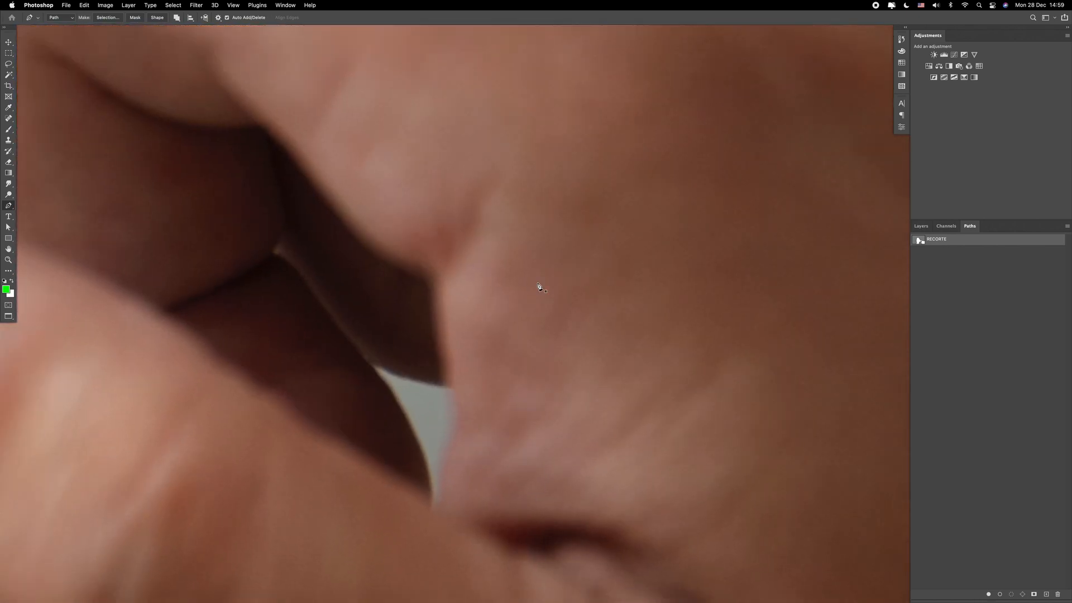
drag(431, 509, 433, 513)
drag(433, 496, 429, 434)
drag(374, 373, 353, 350)
alt+click(377, 368)
alt+click(378, 369)
alt+click(378, 368)
- Add a closed subpath around the narrow white gap between the holding hand's thumb and the phone
drag(416, 278, 579, 256)
drag(350, 216, 507, 305)
drag(275, 201, 345, 162)
click(303, 166)
click(302, 177)
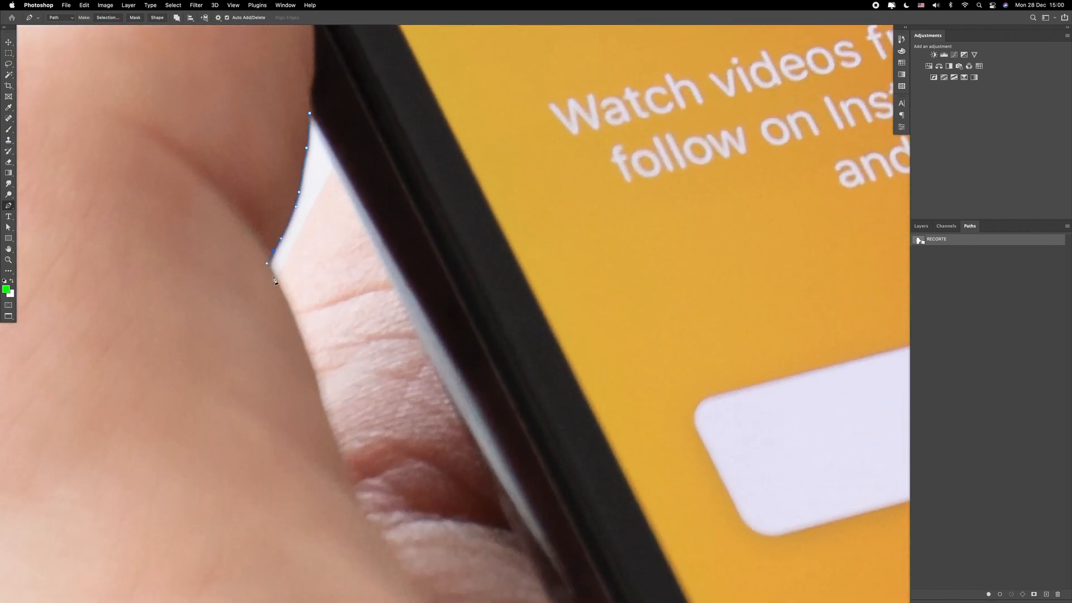
drag(288, 254, 295, 240)
drag(316, 197, 325, 182)
click(311, 114)
scroll(312, 126, up, 5)
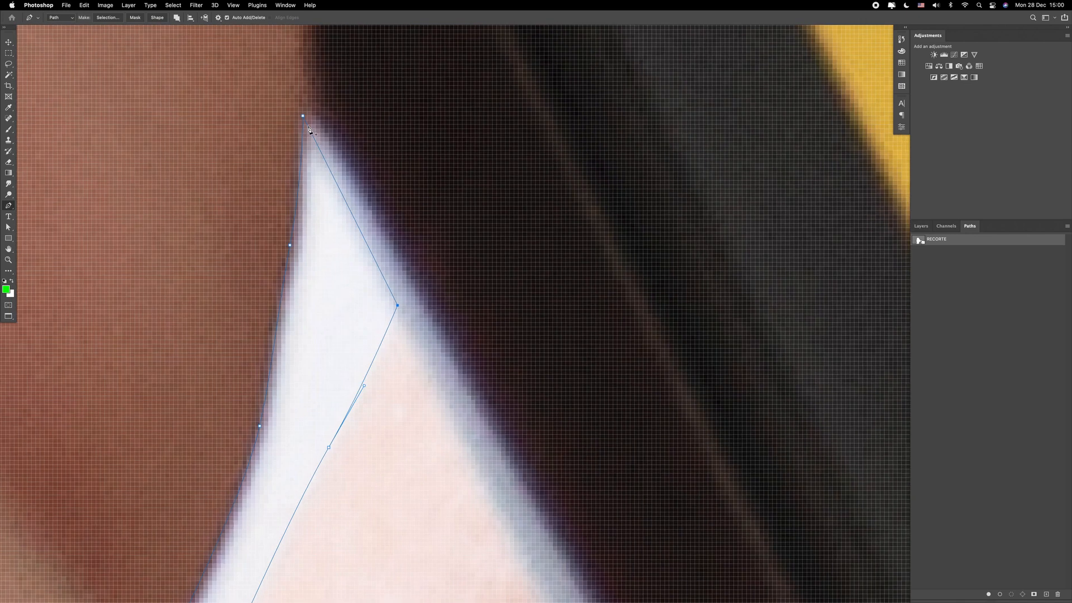
scroll(309, 128, down, 5)
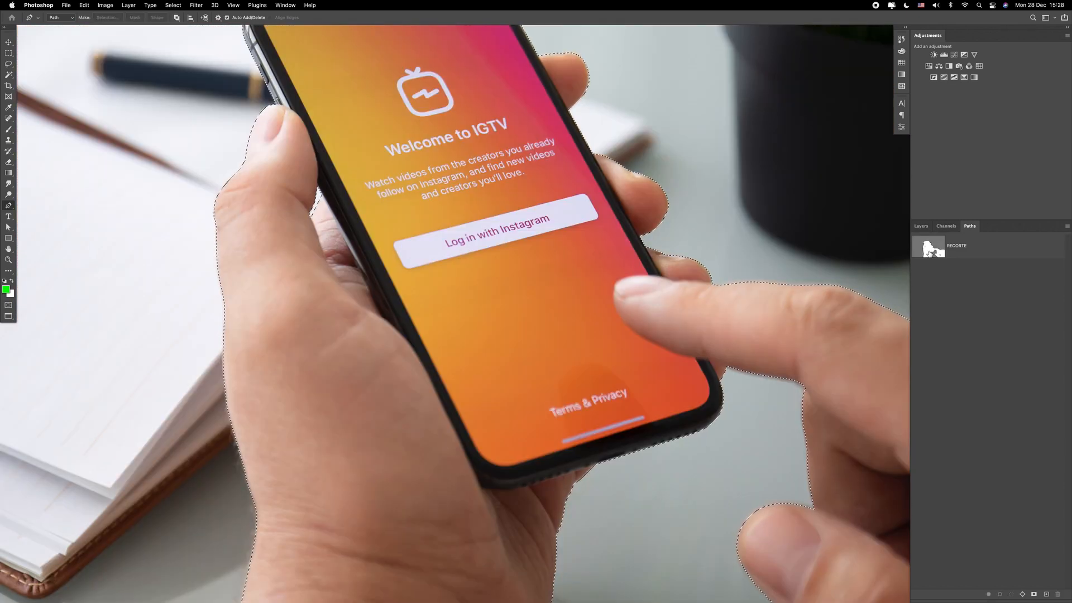
- Load the completed RECORTE path as a selection over the whole image
click(934, 253)
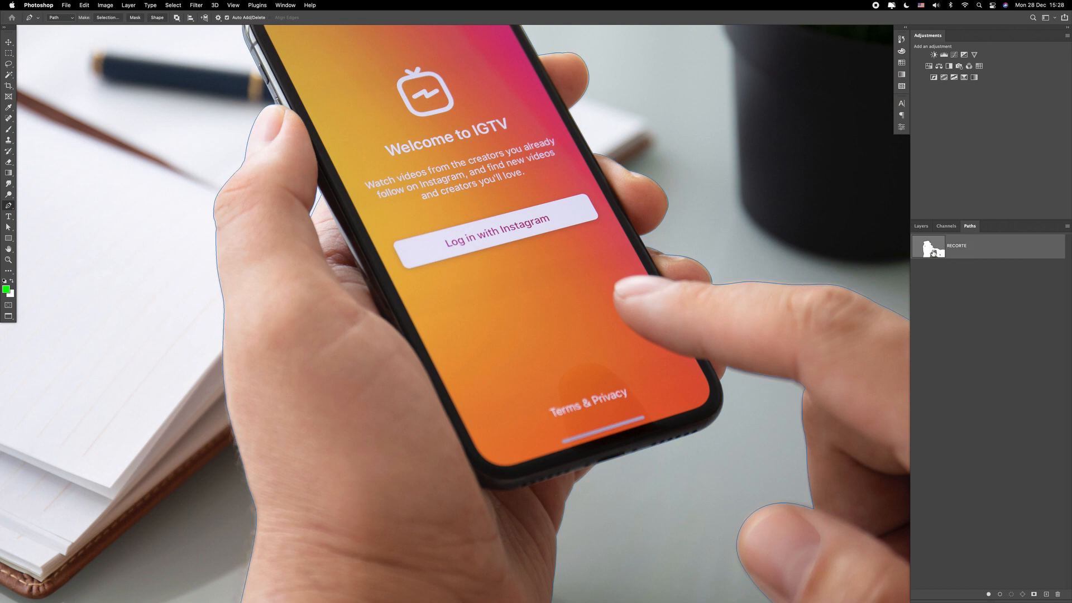
alt+click(553, 388)
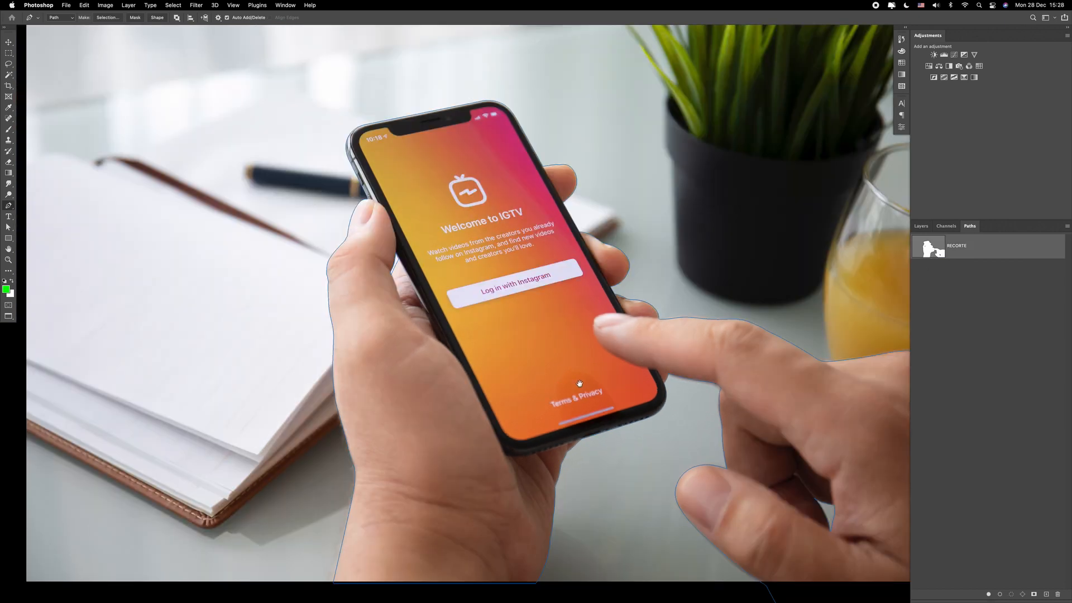
ctrl+click(926, 254)
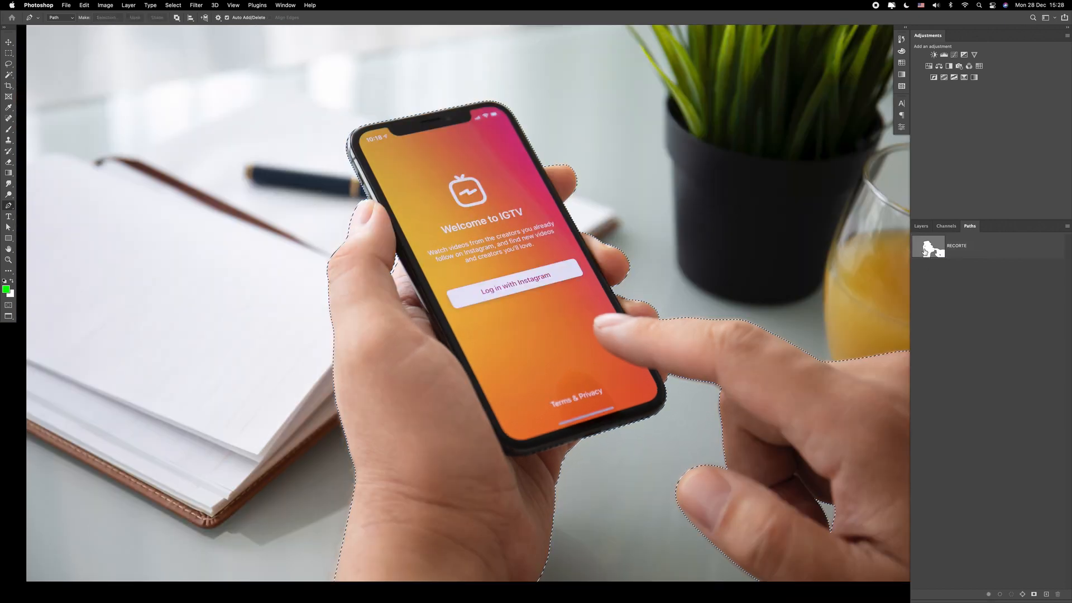
- Feather the selection by 0.3 pixels and apply it as a layer mask on the RECORTE layer
click(922, 225)
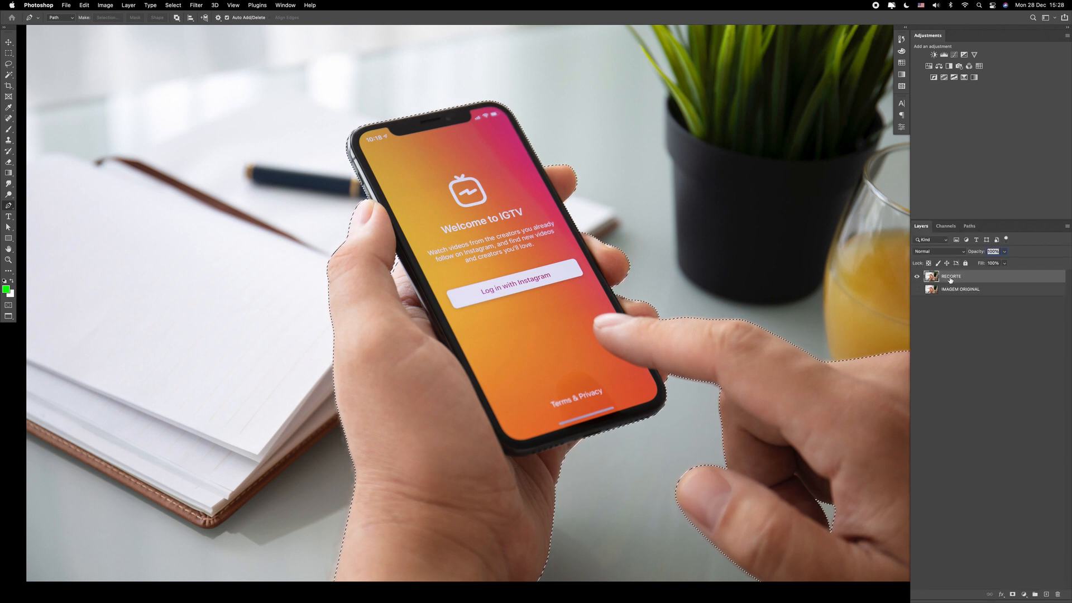
key(shift+F6)
text(,3)
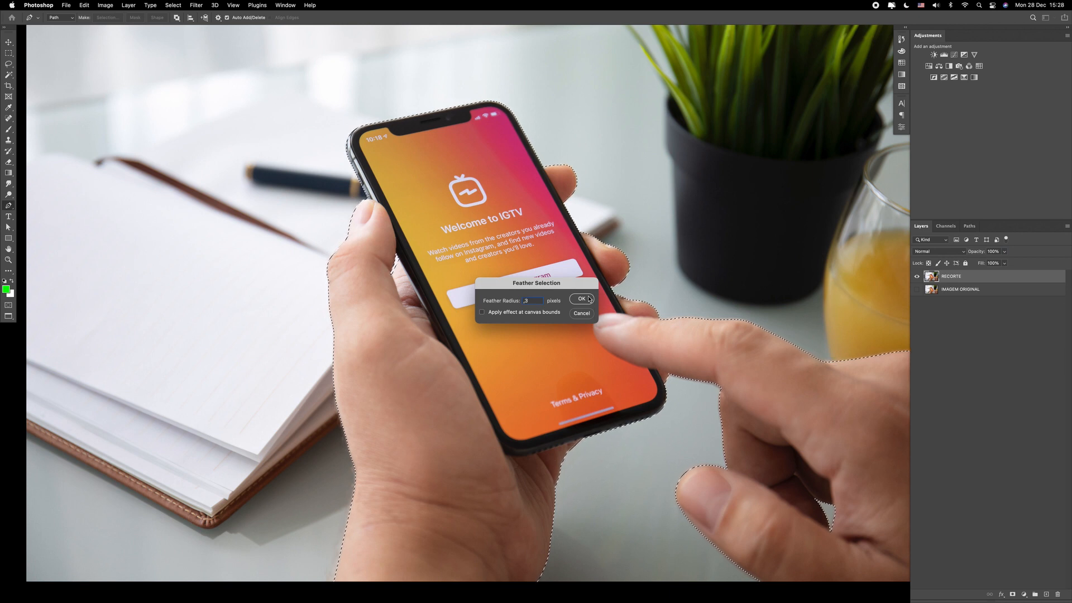
key(Return)
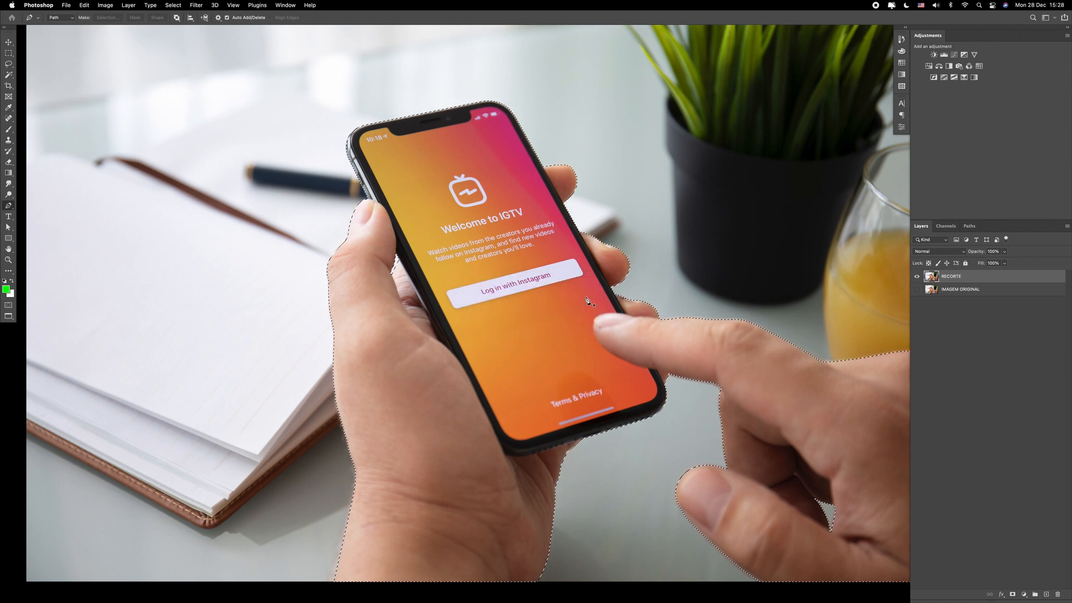
click(1013, 594)
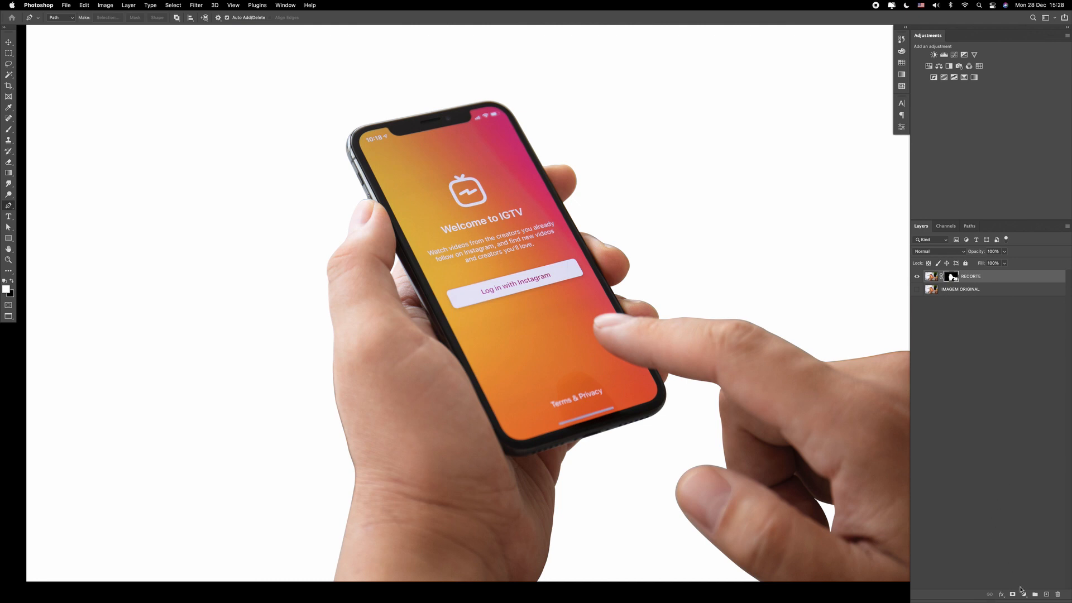
- Create a Solid Color fill layer in grey #909090 and place it beneath the RECORTE layer
click(1022, 595)
click(1030, 403)
click(573, 520)
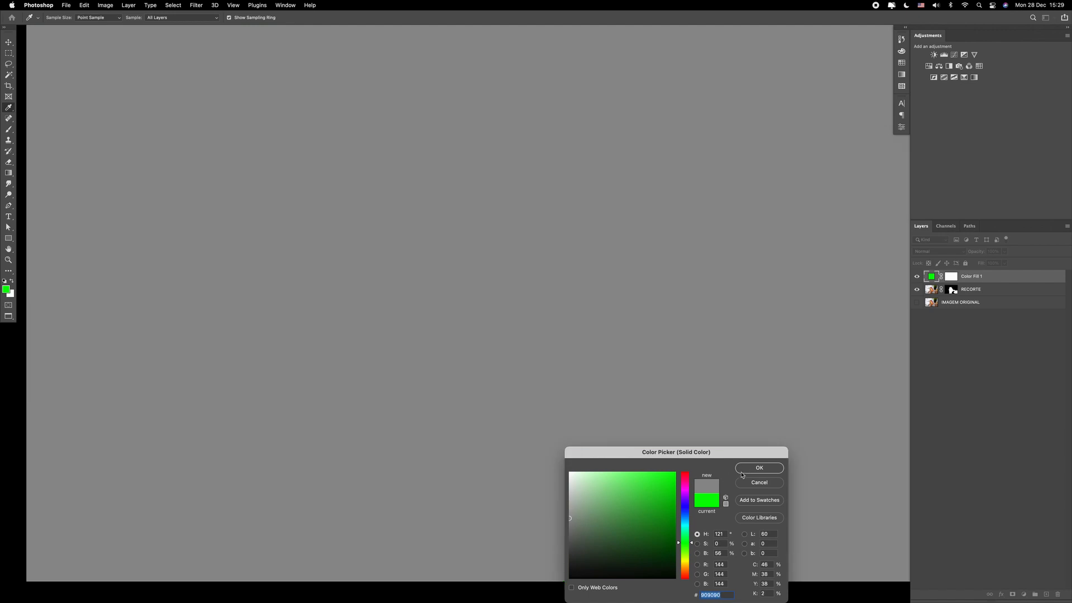
click(759, 467)
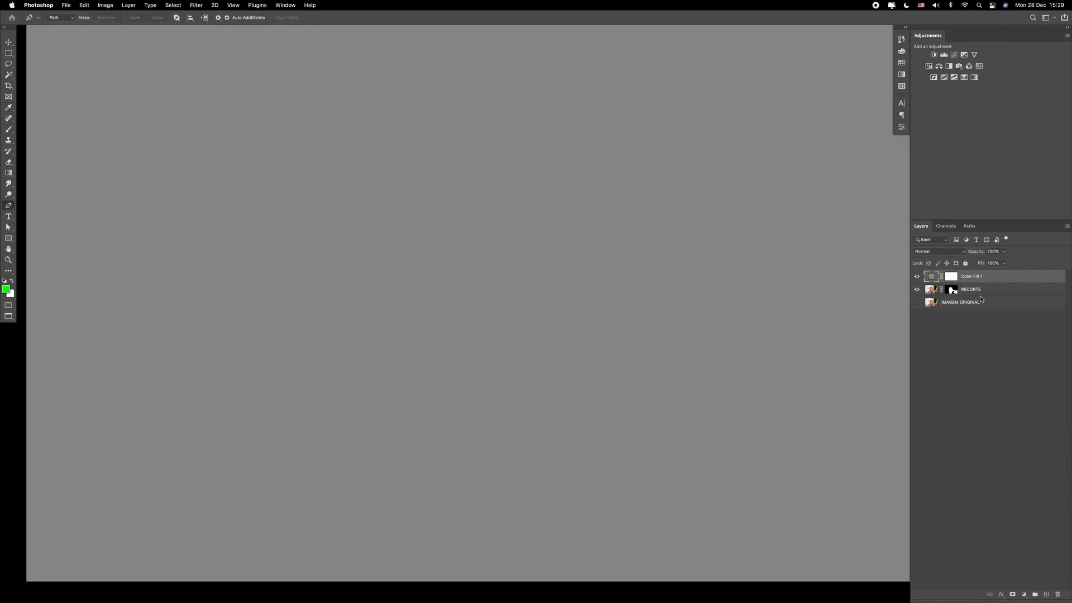
drag(1002, 278, 998, 296)
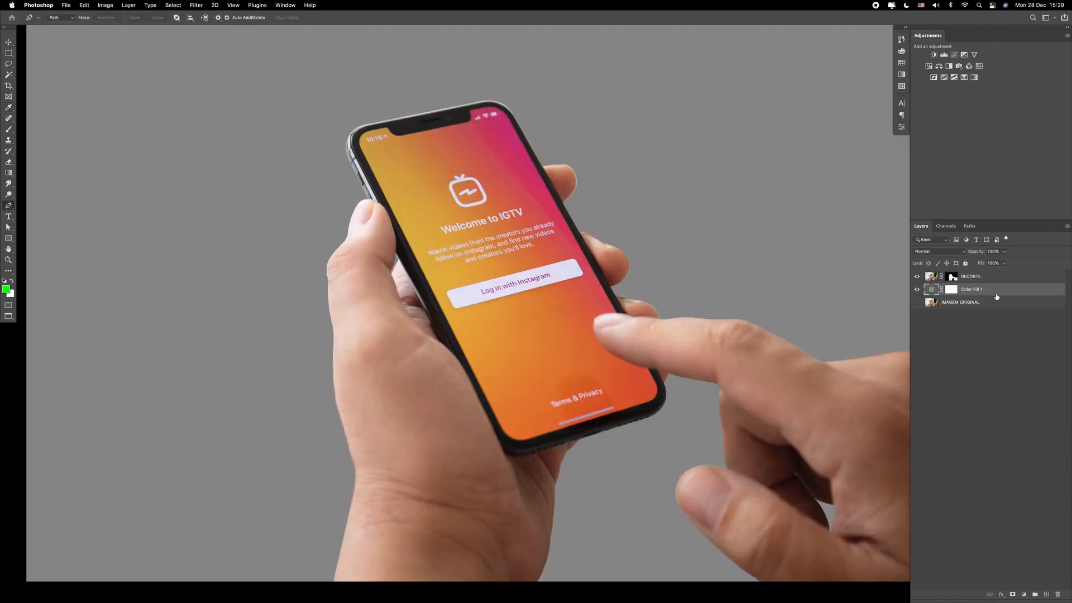
- Soften the RECORTE mask's edge along the outer side of the holding wrist using the Smudge tool with an enlarged brush
super+click(351, 508)
drag(373, 514, 447, 299)
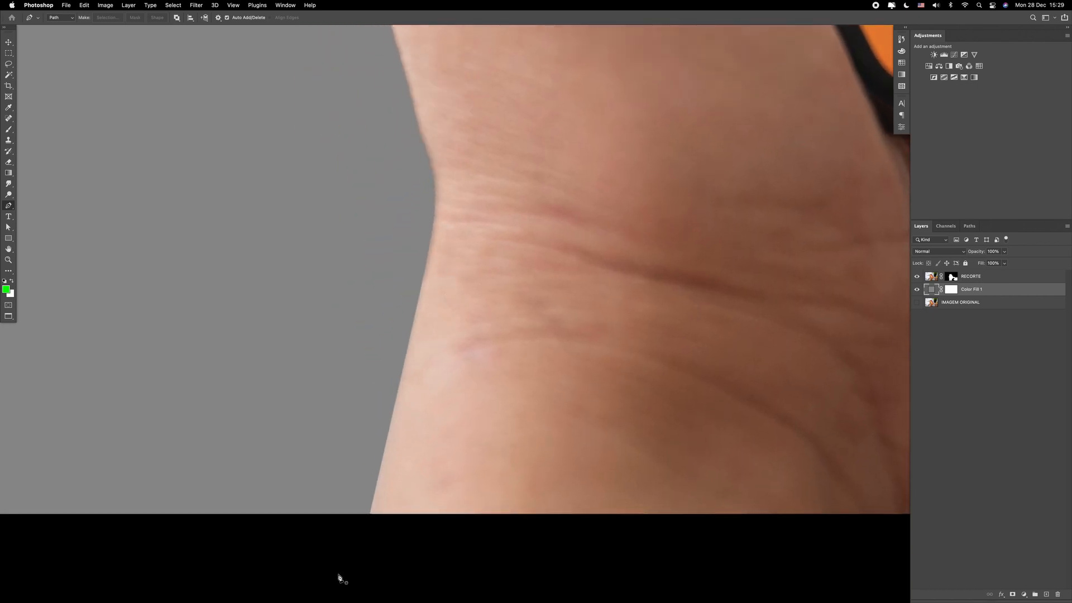
click(951, 277)
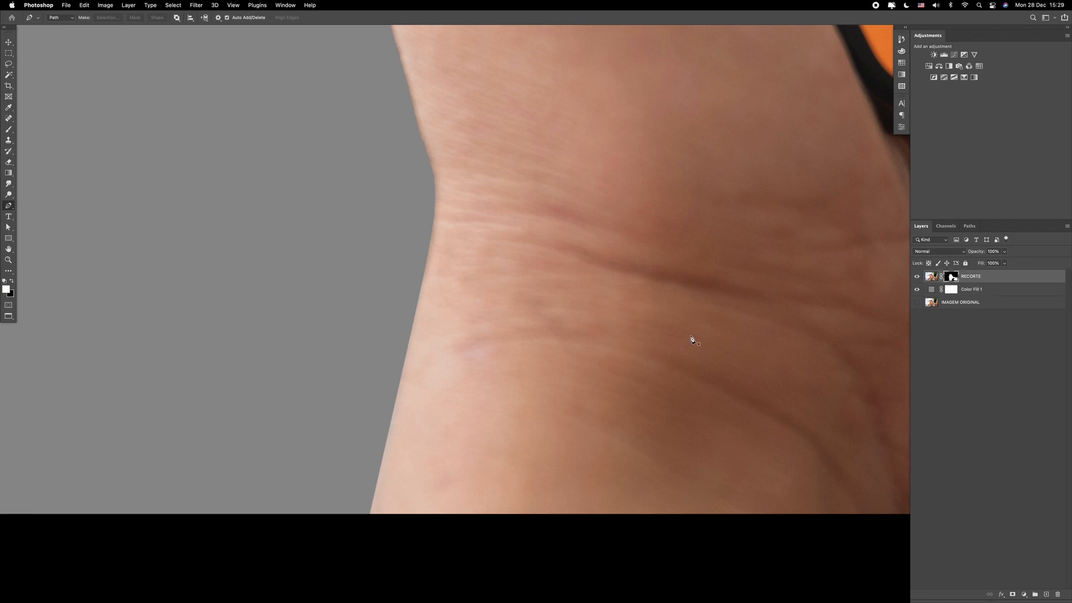
key(r)
key(bracketright)
key(bracketright)
key(bracketright)
key(bracketright)
key(bracketright)
key(bracketright)
key(bracketright)
mouse_move(379, 477)
mouse_down()
mouse_move(430, 282)
mouse_move(433, 221)
mouse_up()
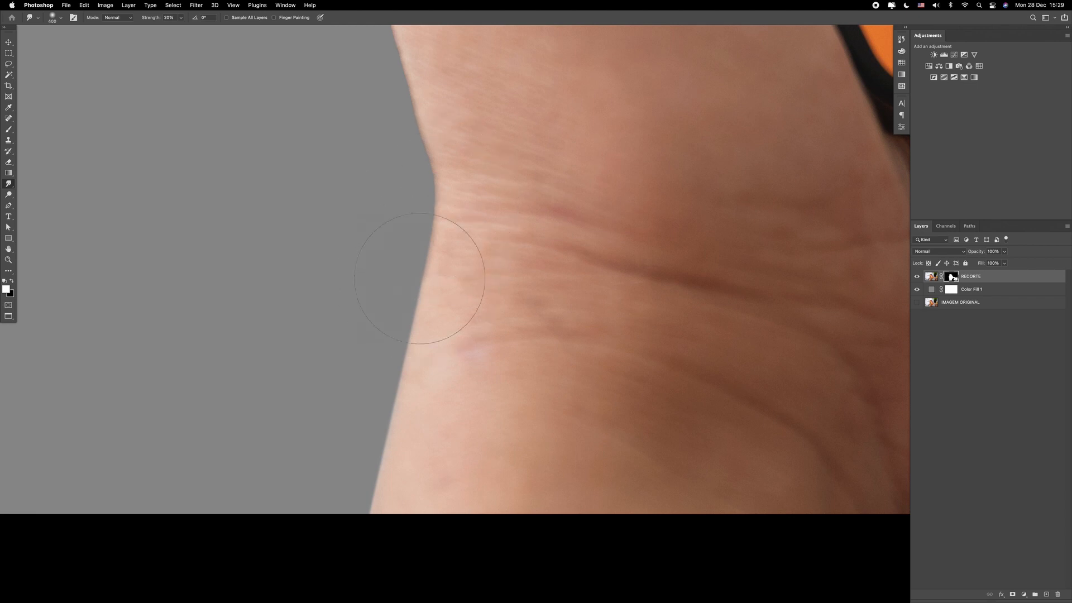
- Soften the RECORTE mask's edge along the outer palm below the thumb with the Smudge tool and a smaller brush
key(bracketleft)
key(bracketleft)
key(bracketleft)
key(bracketleft)
key(bracketleft)
key(bracketleft)
key(bracketleft)
scroll(391, 139, up, 5)
key(bracketright)
mouse_move(355, 165)
mouse_down()
mouse_move(350, 278)
mouse_move(323, 395)
mouse_up()
drag(320, 290, 340, 414)
drag(319, 173, 327, 340)
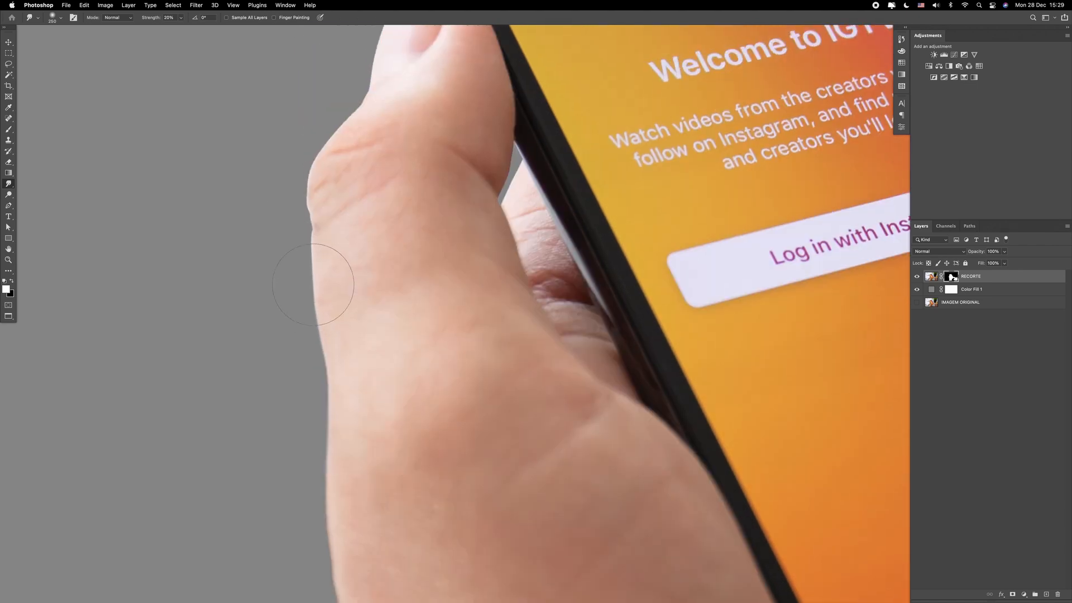
- Smudge the mask edge along the outer side of the holding thumb up to its tip, adjusting the brush size
key(bracketleft)
key(bracketleft)
key(bracketleft)
key(bracketleft)
key(bracketleft)
key(bracketleft)
key(bracketleft)
drag(306, 206, 315, 345)
key(bracketright)
key(bracketright)
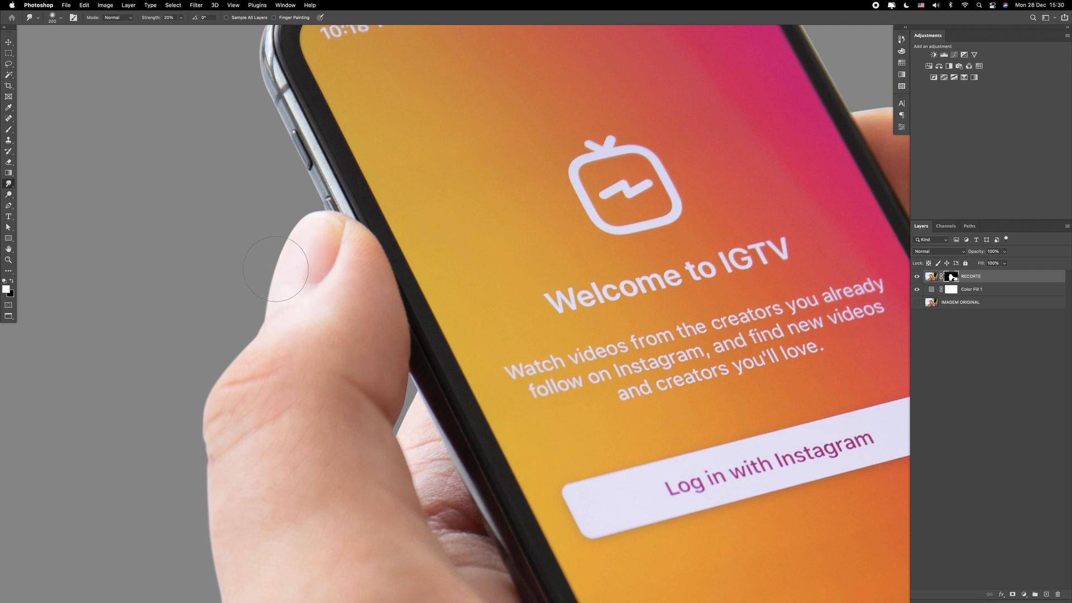
drag(326, 123, 281, 265)
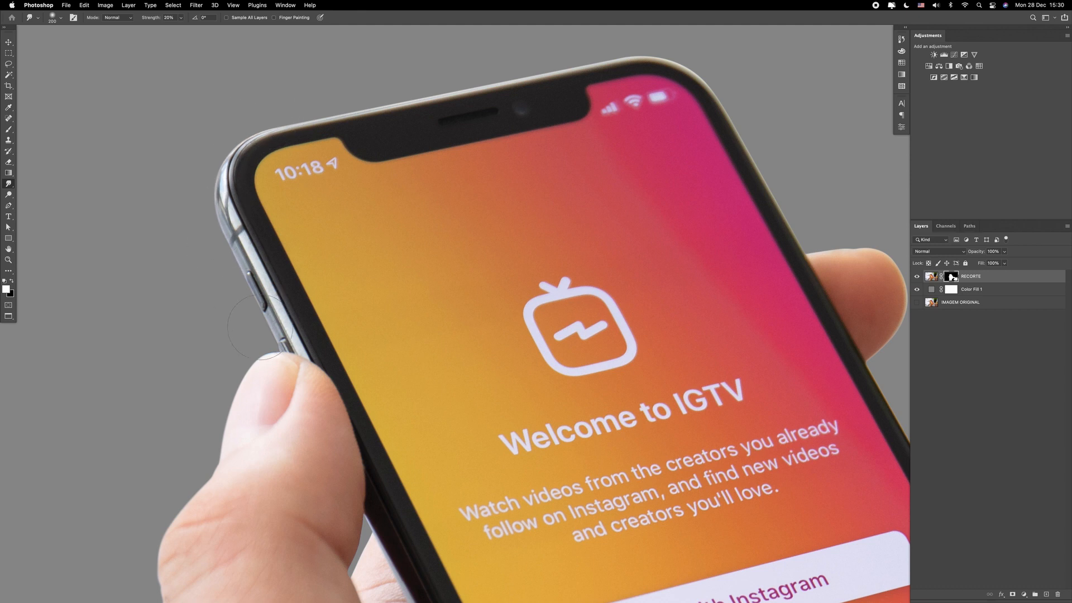
- Lasso a selection around the outer edge of the holding hand from the thumb tip to the wrist
scroll(253, 360, down, 5)
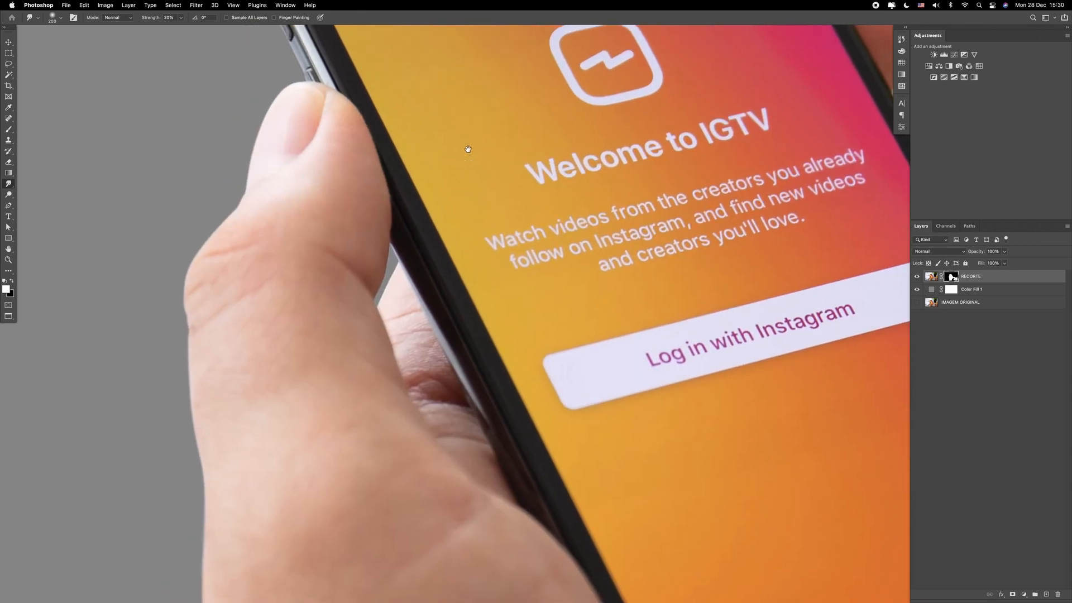
key(l)
mouse_move(304, 76)
mouse_down()
mouse_move(275, 257)
mouse_move(127, 442)
mouse_move(301, 77)
mouse_up()
scroll(284, 206, down, 5)
scroll(316, 382, down, 3)
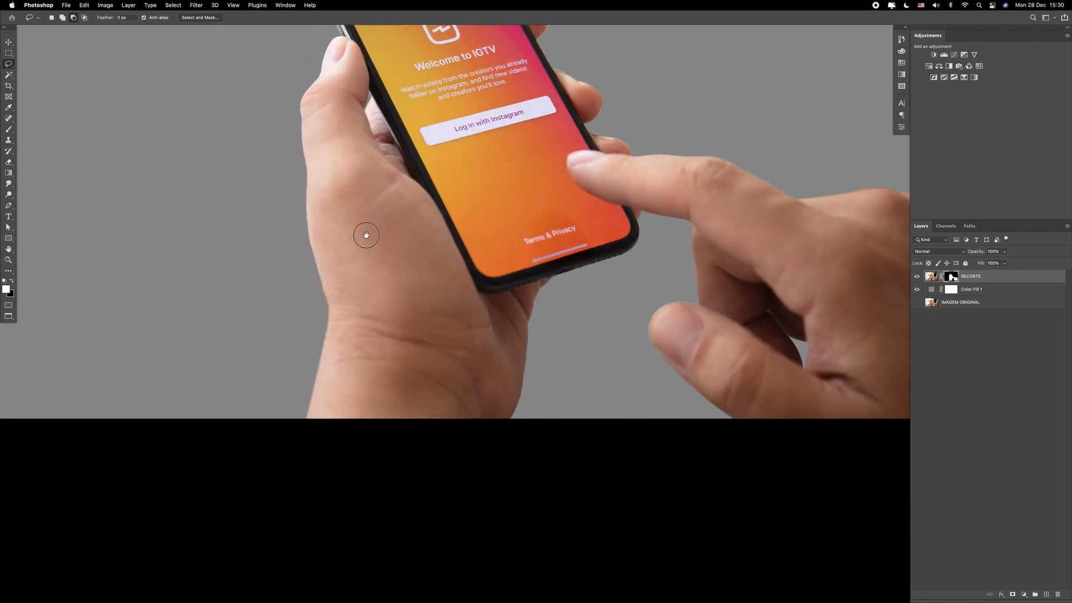
mouse_move(311, 175)
mouse_down()
mouse_move(343, 298)
mouse_move(295, 442)
mouse_move(290, 221)
mouse_up()
- Apply a Gaussian Blur to the RECORTE mask inside the selected outer hand edge
scroll(302, 178, up, 3)
scroll(291, 222, down, 3)
click(201, 7)
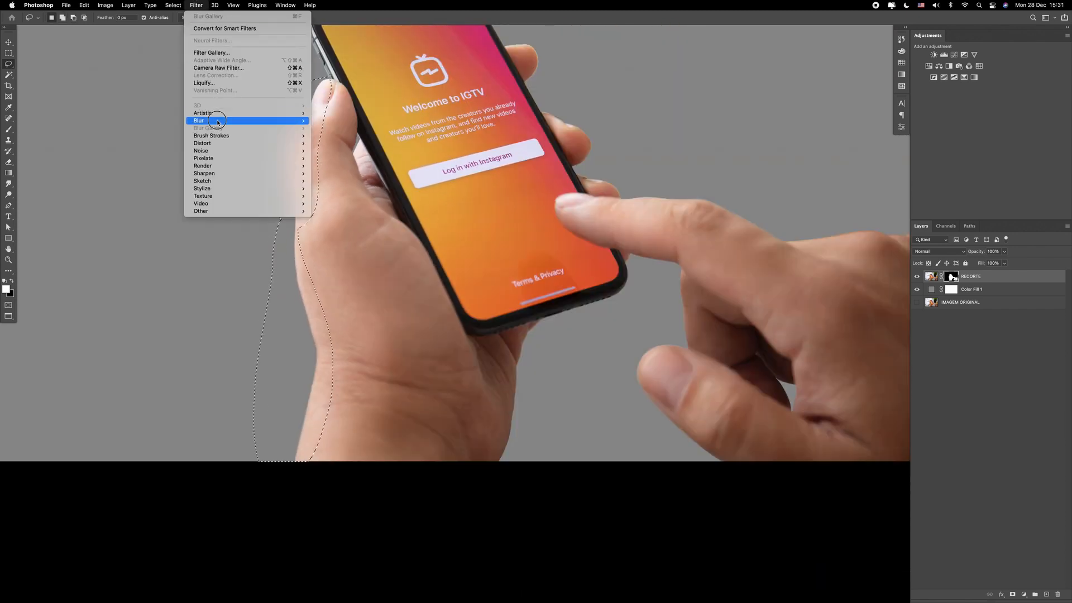
click(298, 96)
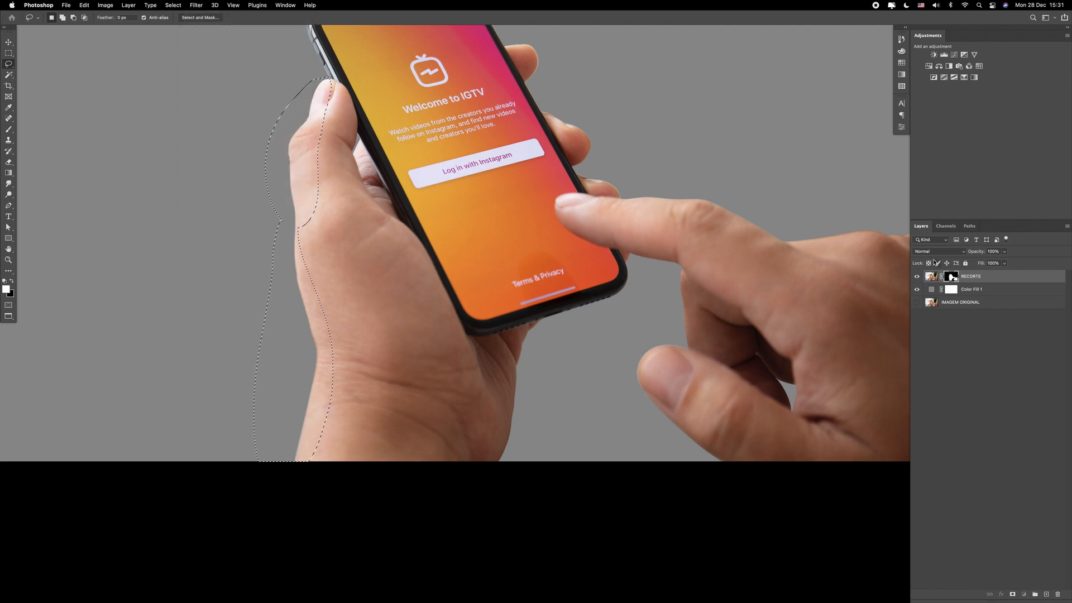
click(196, 6)
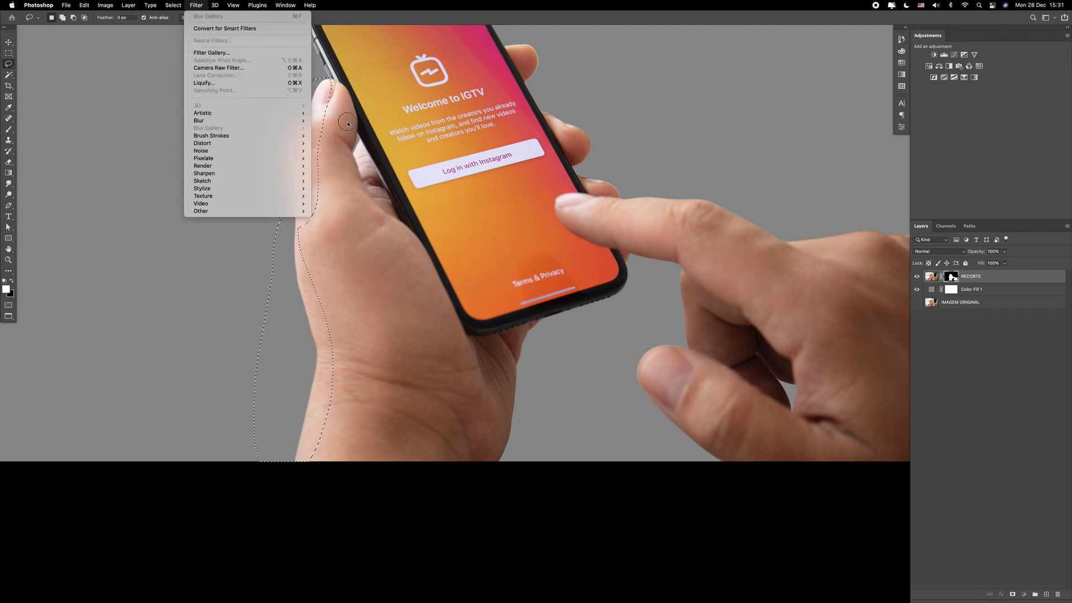
mouse_move(288, 121)
click(337, 151)
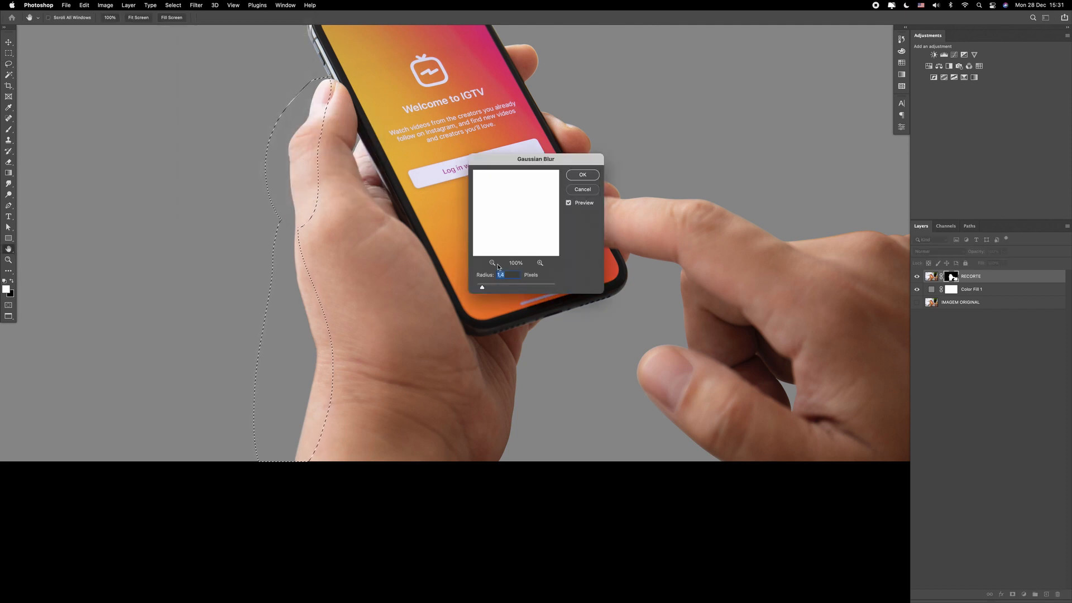
drag(486, 288, 497, 288)
key(Return)
- Lasso the wrist's outer edge, feather the selection, repeat the last Gaussian Blur on it and deselect
mouse_move(276, 466)
mouse_down()
mouse_move(240, 323)
mouse_move(311, 498)
mouse_move(282, 475)
mouse_up()
key(super+f)
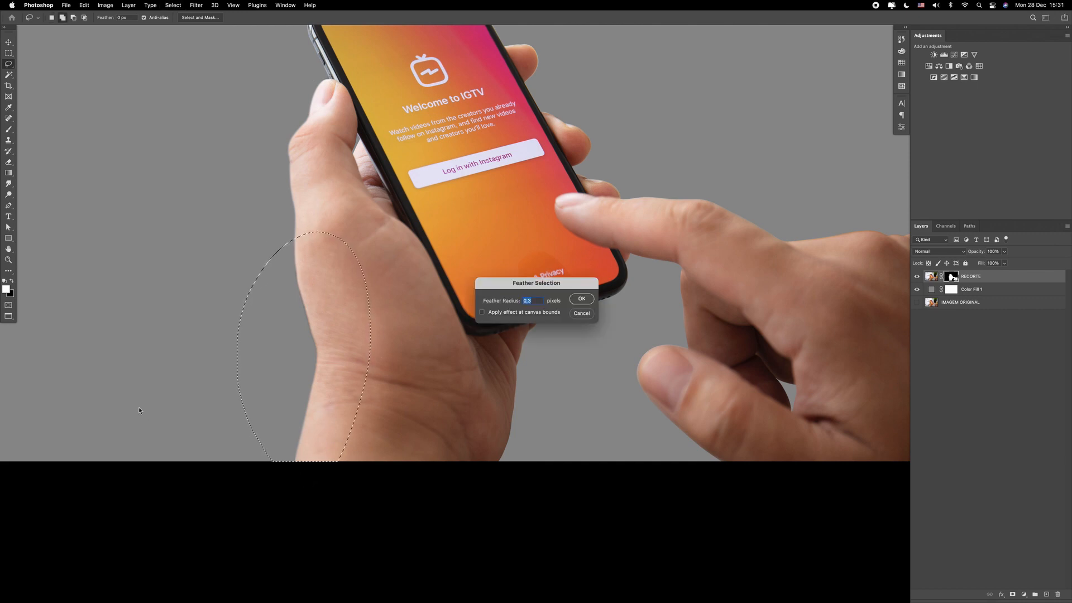
key(super+d)
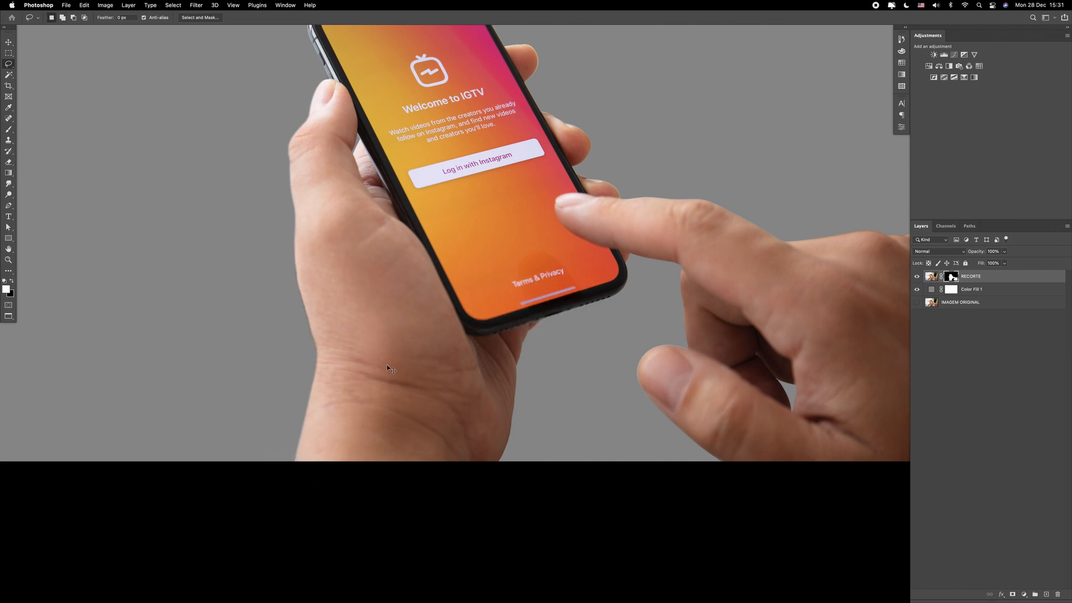
- Smudge the mask edge along the outer palm just above the wrist crease
scroll(343, 339, up, 5)
key(r)
drag(285, 258, 314, 256)
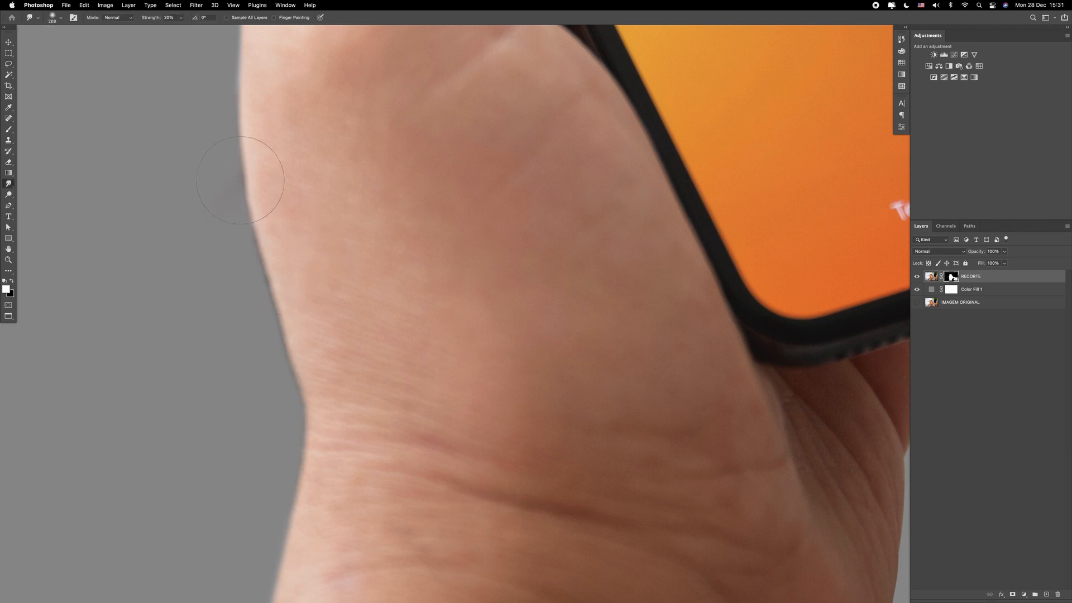
mouse_move(242, 182)
mouse_down()
mouse_move(252, 164)
mouse_move(263, 215)
mouse_move(249, 239)
mouse_move(264, 203)
mouse_move(258, 168)
mouse_move(274, 273)
mouse_up()
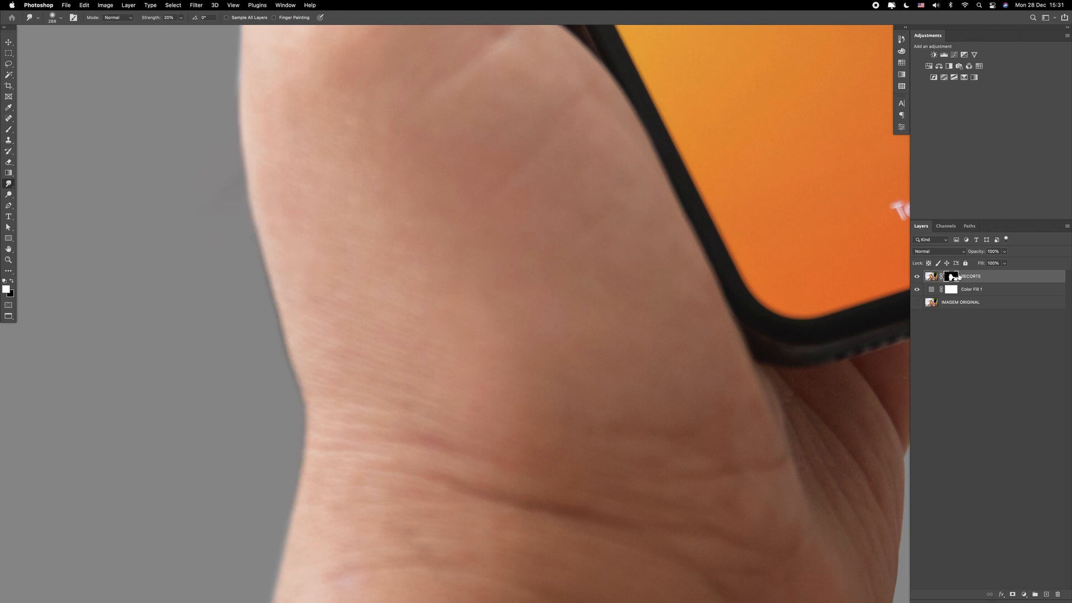
- Smudge the mask edge in the small gap between thumb and phone, undoing the last stroke there
key(super+0)
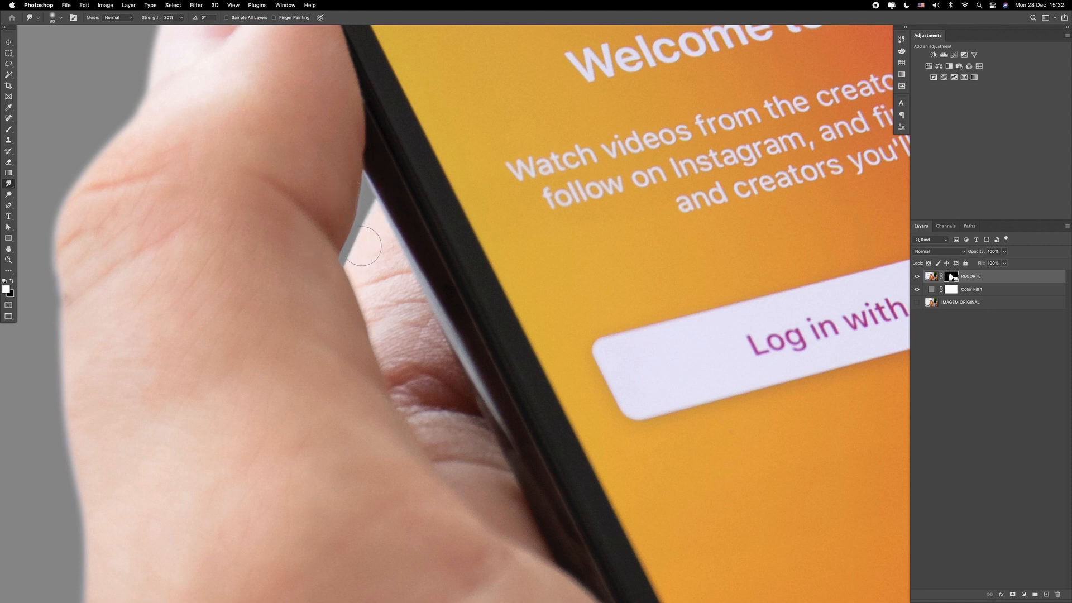
drag(357, 183, 329, 446)
key(b)
key(super+z)
key(r)
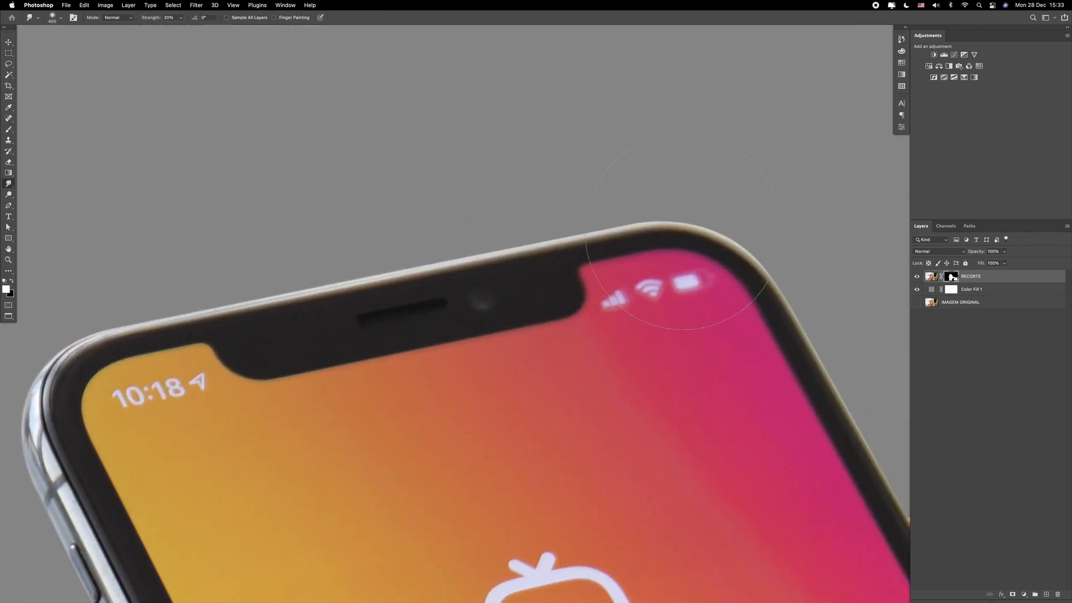
- Smudge the mask edge around the phone's upper right corner with a reduced brush size
drag(824, 328, 550, 286)
key(bracketleft)
key(bracketleft)
scroll(636, 444, down, 3)
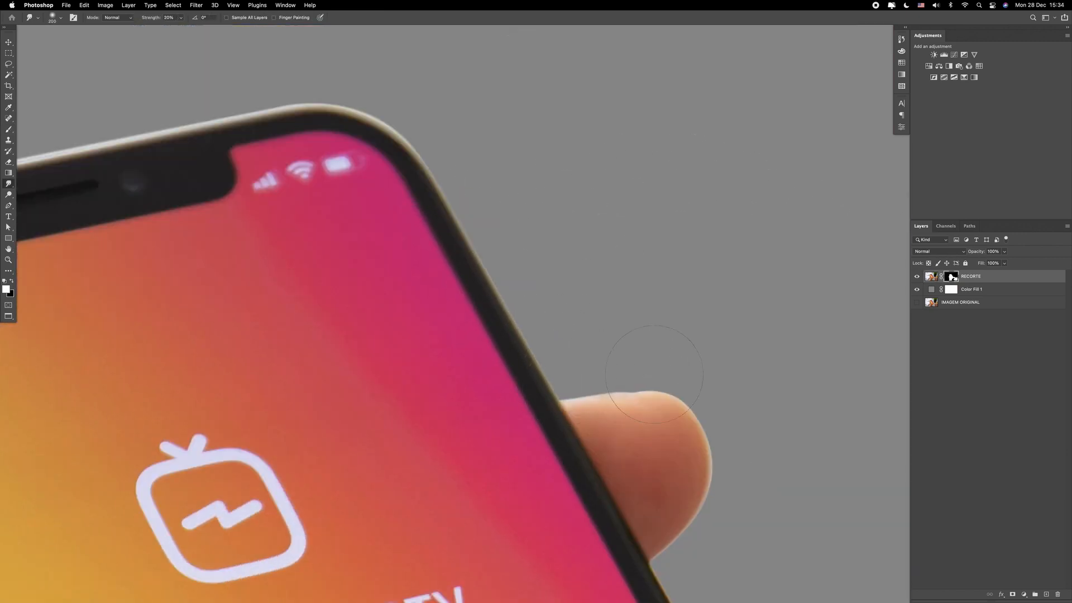
scroll(635, 444, down, 2)
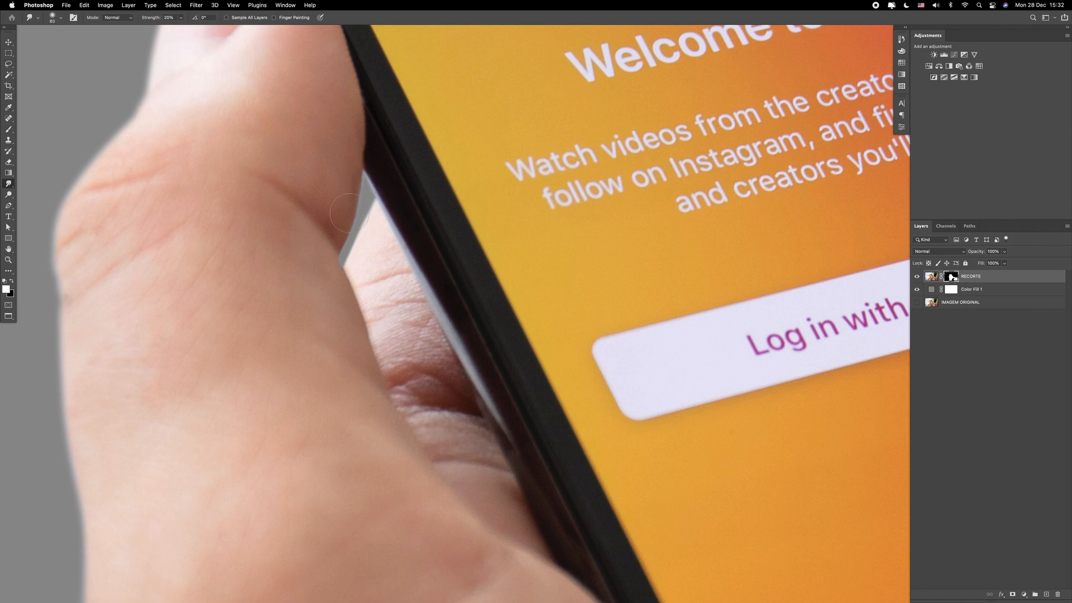
- Soften the mask edge where the thumb meets the phone and along the grey gap below it with the Smudge tool
scroll(335, 262, up, 5)
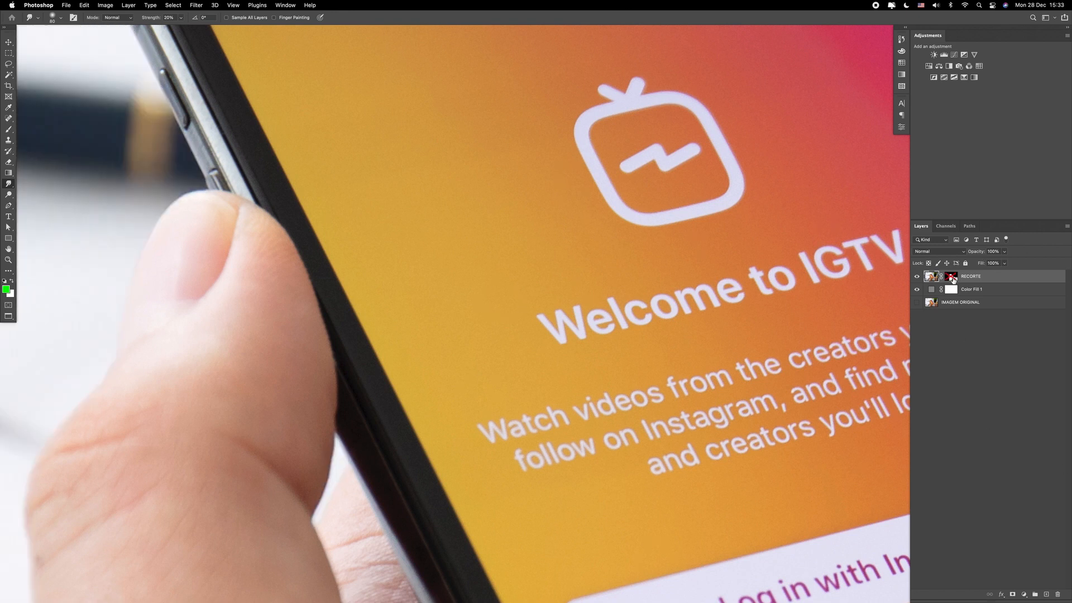
key(b)
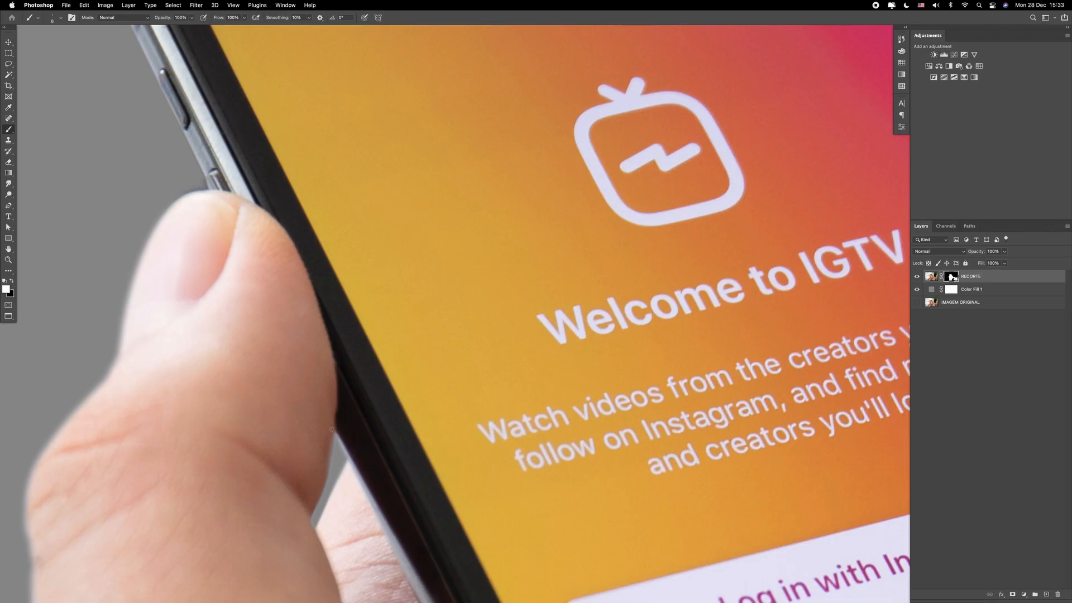
key(r)
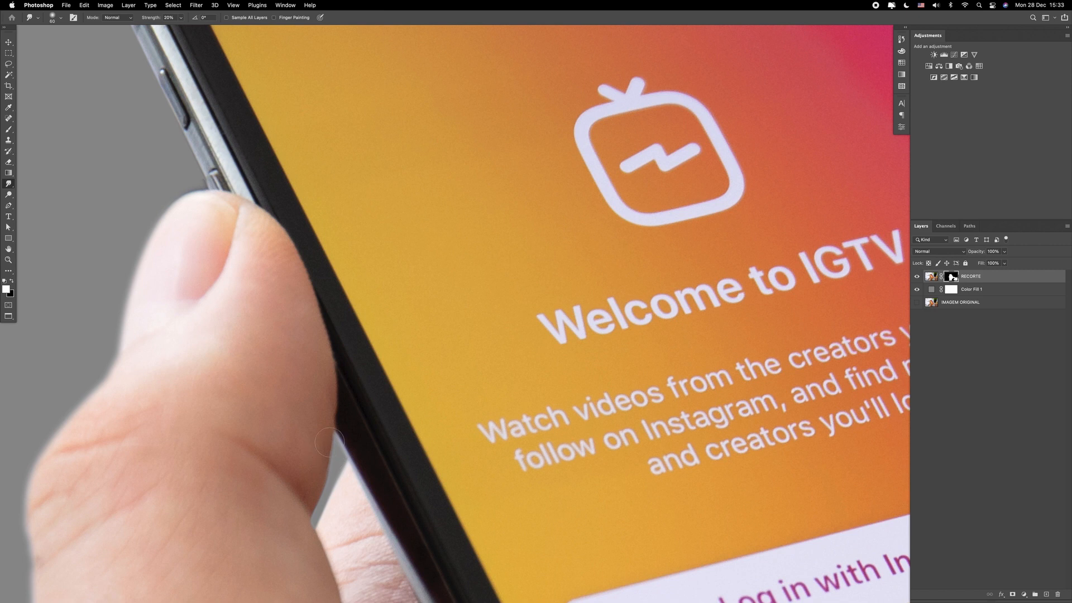
drag(340, 368, 357, 587)
- Enlarge the Smudge brush and soften the mask edge along the phone's top and upper right side
mouse_move(592, 56)
mouse_down()
mouse_move(539, 300)
mouse_move(490, 296)
mouse_up()
key(bracketright)
key(bracketright)
key(bracketright)
key(bracketright)
key(bracketright)
key(bracketright)
key(bracketright)
key(bracketright)
key(bracketright)
key(bracketright)
key(bracketright)
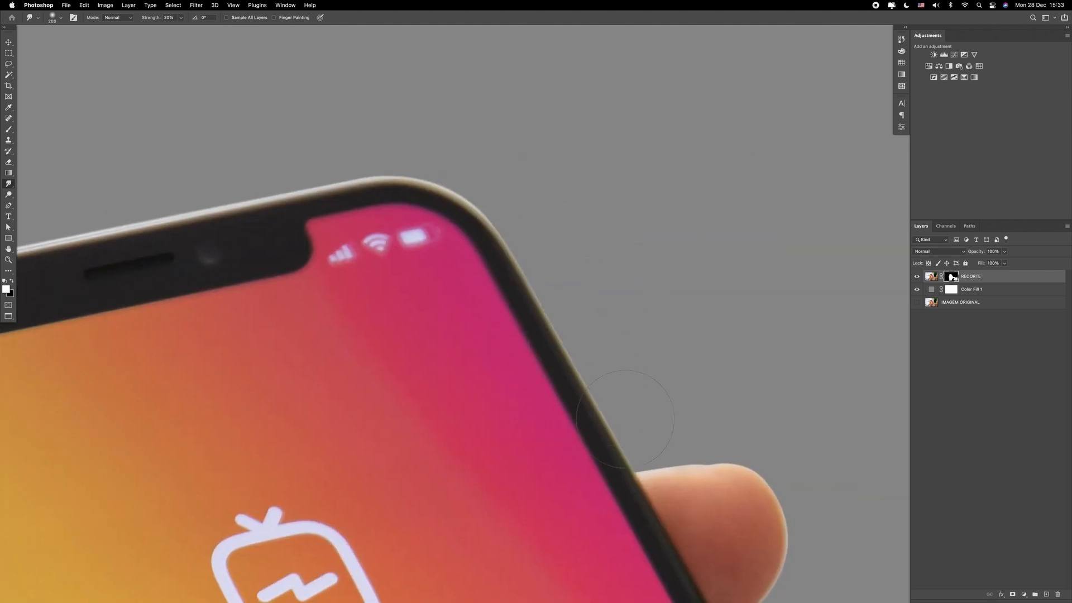
- Smudge the mask edge around the uppermost fingertip behind the phone and compare it with the mask off and on
scroll(625, 419, down, 3)
scroll(626, 419, right, 3)
scroll(653, 376, down, 3)
scroll(652, 376, right, 2)
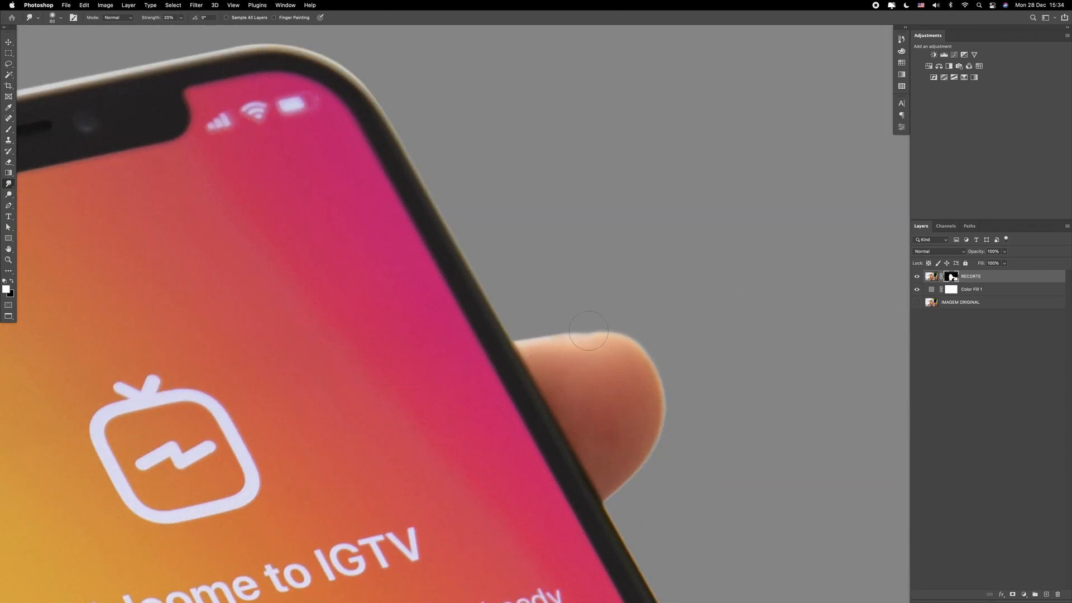
drag(633, 481, 530, 333)
shift+click(951, 276)
shift+click(951, 277)
- Resize the Smudge brush and soften the mask edge around the middle fingertip beside the phone
key([)
key([)
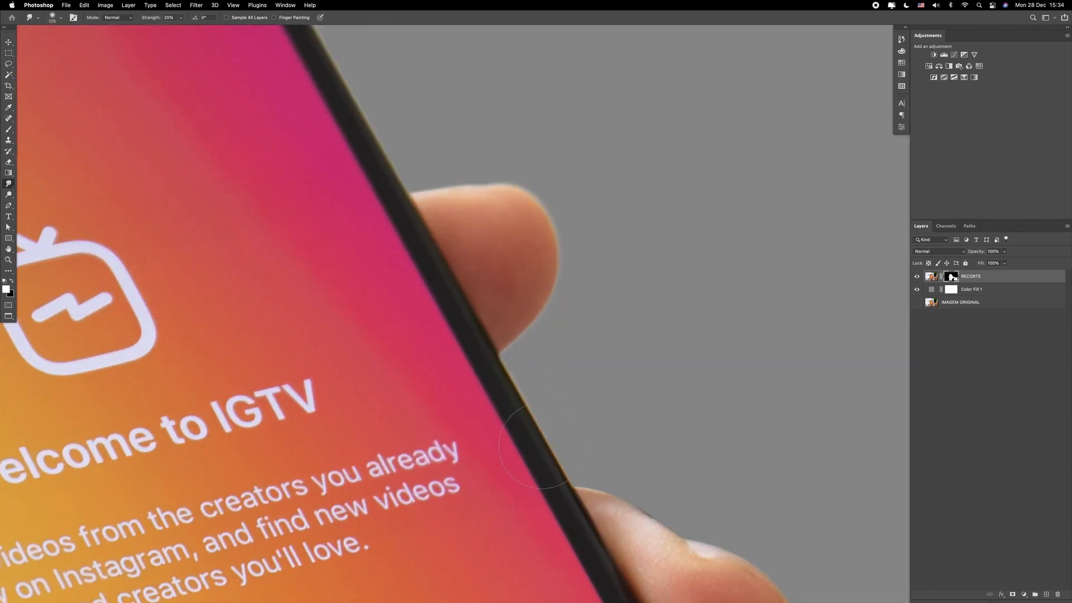
scroll(520, 433, down, 5)
scroll(520, 433, right, 3)
drag(463, 285, 518, 316)
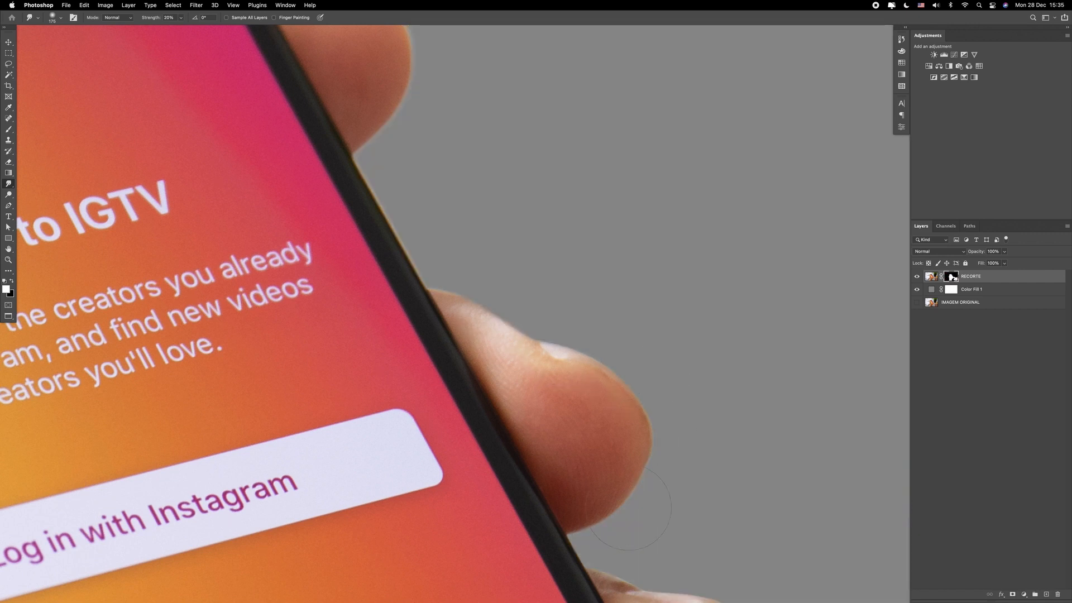
scroll(639, 504, down, 4)
scroll(639, 504, right, 4)
drag(448, 350, 426, 385)
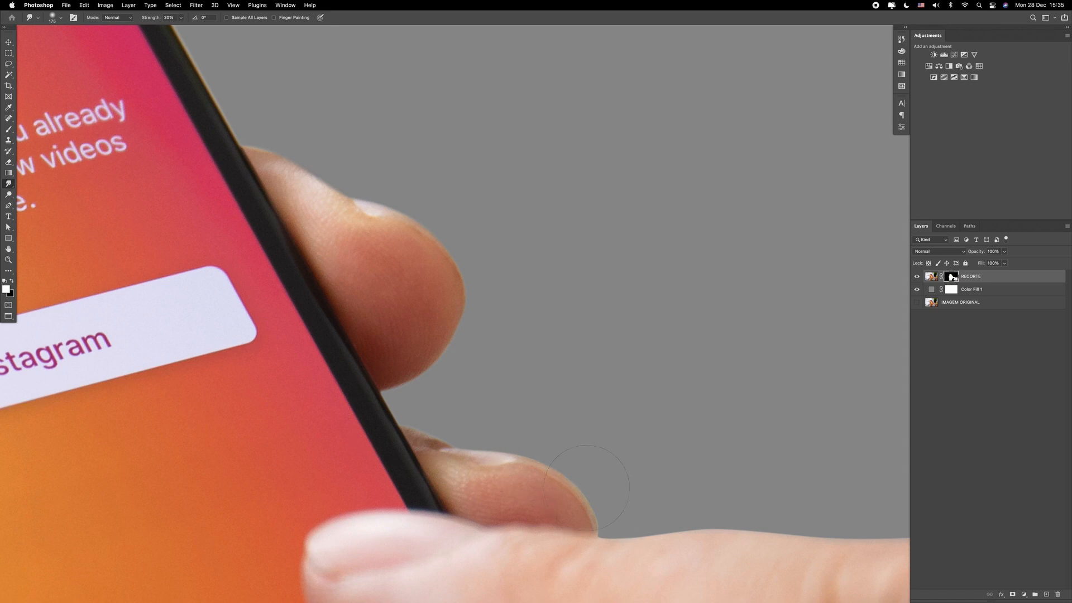
- Smudge the mask edge along the upper side of the pointing finger from where it meets the lowest fingertip
scroll(593, 497, down, 3)
scroll(593, 497, right, 3)
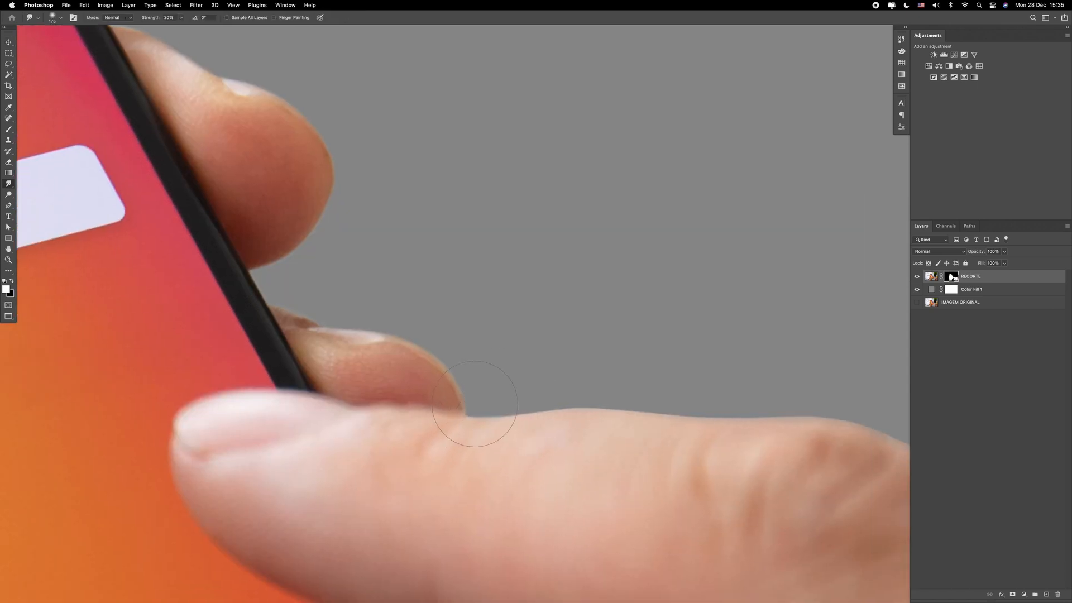
mouse_move(490, 410)
mouse_down()
mouse_move(593, 414)
mouse_move(469, 425)
mouse_move(594, 430)
mouse_up()
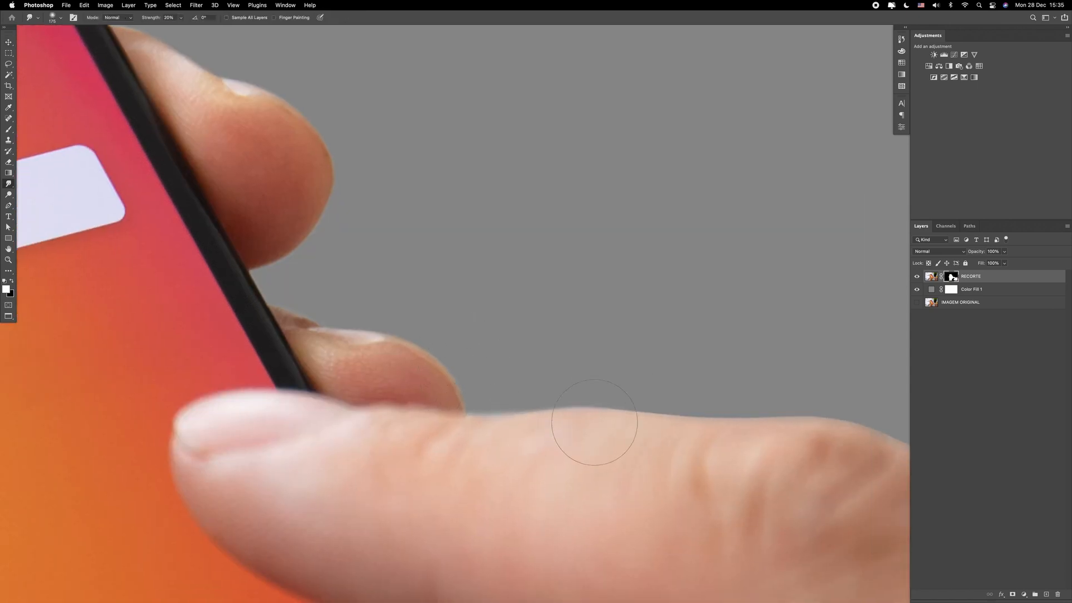
- Examine the pointing hand's edge with the RECORTE mask off and on, and view the mask by itself
key(super+minus)
key(super+minus)
scroll(779, 341, right, 4)
shift+click(952, 278)
shift+click(952, 278)
alt+click(953, 280)
alt+click(953, 279)
key(l)
mouse_move(722, 318)
mouse_down()
mouse_move(508, 438)
mouse_move(723, 459)
mouse_up()
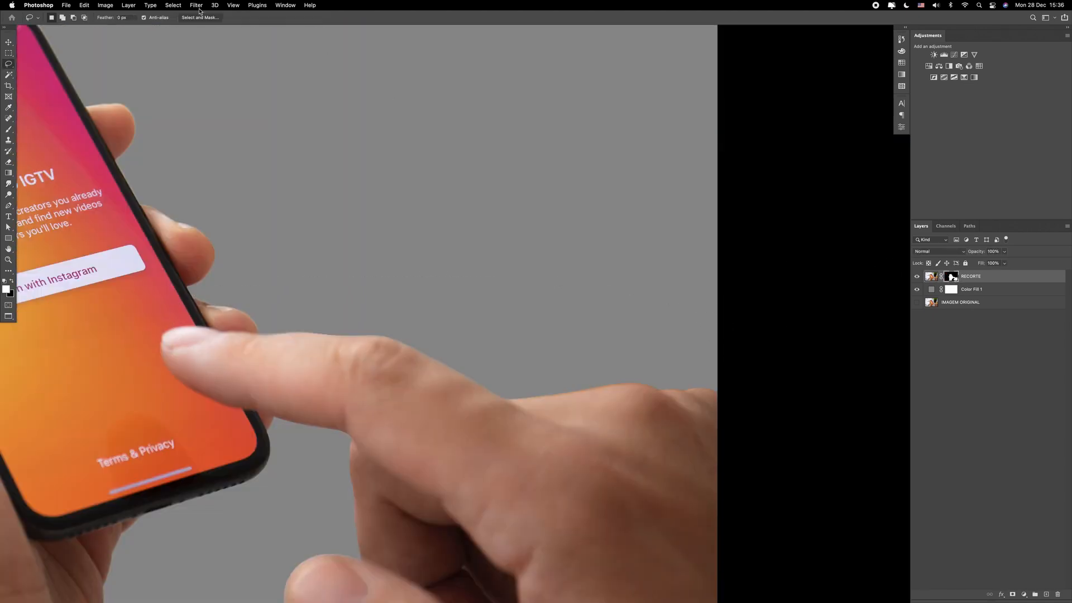
click(197, 5)
click(951, 277)
click(197, 5)
click(361, 328)
key(m)
drag(205, 265, 747, 517)
click(198, 6)
key(super+d)
- Lasso the upper edge of the pointing hand, apply a Gaussian Blur to the mask there and deselect
key(l)
mouse_move(631, 315)
mouse_down()
mouse_move(342, 397)
mouse_move(270, 318)
mouse_up()
click(196, 5)
mouse_move(246, 121)
click(337, 151)
drag(500, 288, 504, 288)
key(Return)
key(super+d)
click(1046, 595)
key(b)
drag(543, 396, 653, 384)
key(super+z)
click(1058, 594)
- Reactivate the RECORTE mask with the Smudge tool and compare the pointing hand with the mask off and on
click(951, 277)
click(8, 184)
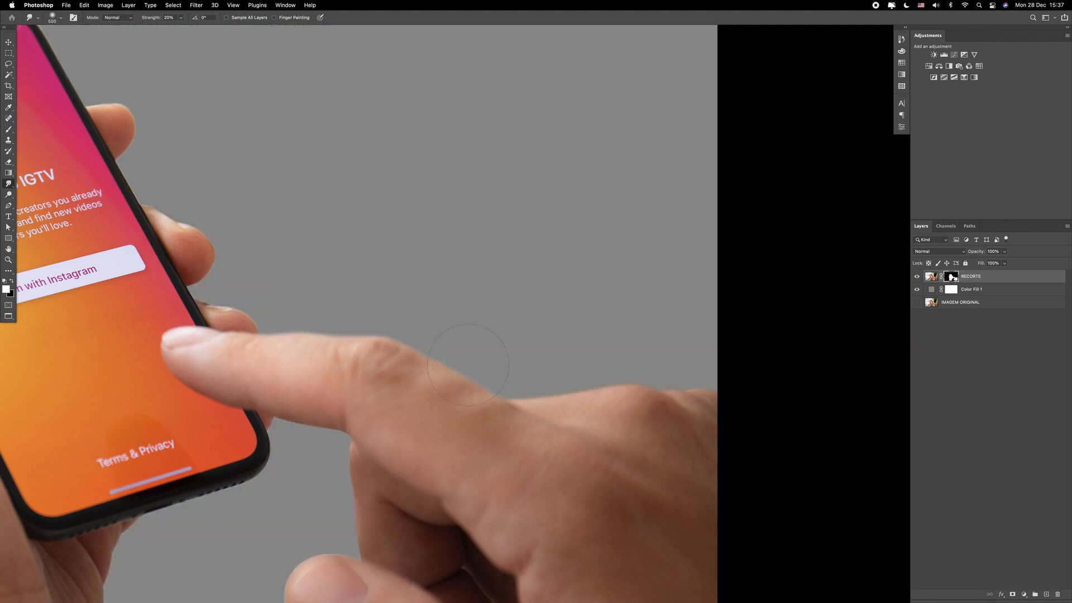
shift+click(957, 280)
shift+click(956, 280)
shift+click(956, 280)
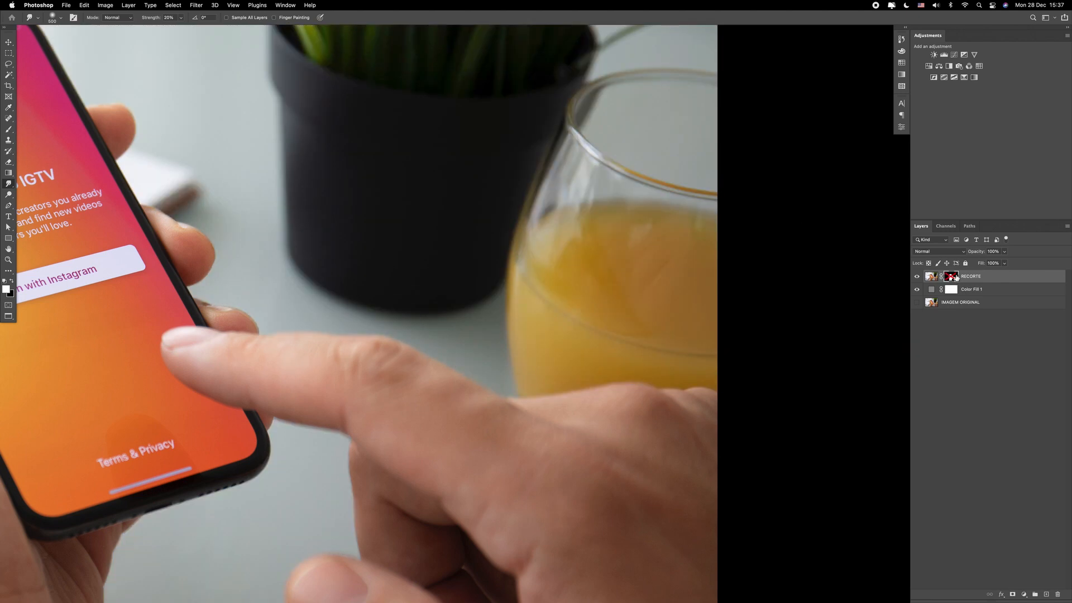
super+click(311, 427)
click(1047, 594)
key(b)
mouse_move(243, 406)
mouse_down()
mouse_move(213, 423)
mouse_move(258, 393)
mouse_up()
key(super+z)
key(super+z)
key(super+z)
key(super+z)
key(r)
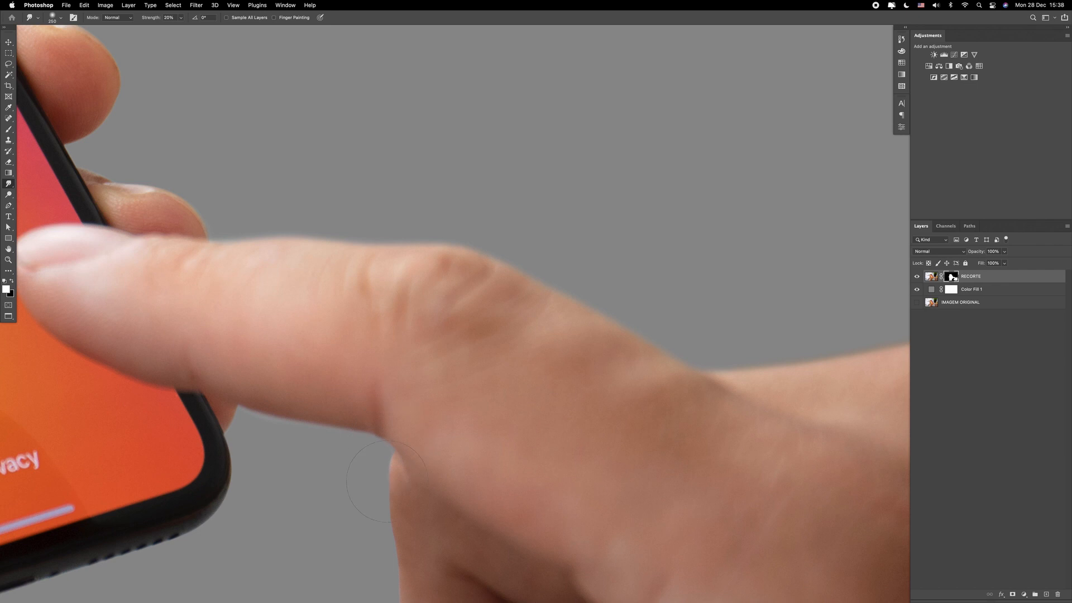
- Smudge the mask edge along the curled fingers below the pointing finger and compare it with the mask off and on
scroll(268, 411, down, 5)
scroll(313, 368, right, 2)
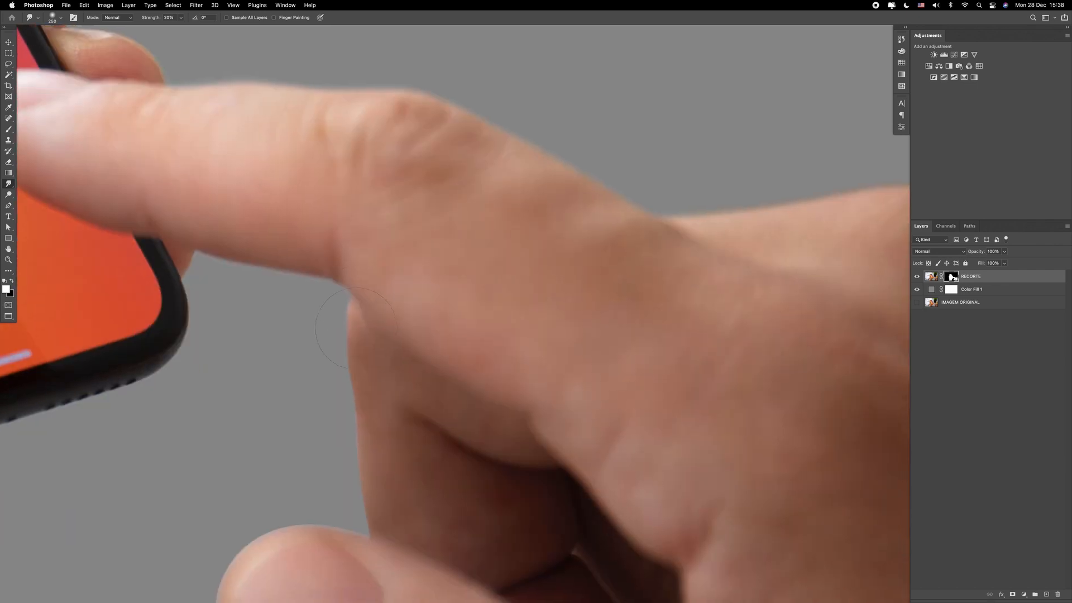
click(953, 278)
drag(473, 526, 584, 222)
shift+click(952, 277)
shift+click(952, 278)
shift+click(952, 277)
shift+click(953, 278)
- Lasso around the outer edge of the pointing hand's thumb and feather the selection
key(l)
mouse_move(486, 234)
mouse_down()
mouse_move(659, 515)
mouse_move(488, 245)
mouse_up()
key(shift+F6)
key(Return)
- Apply a 7.4-pixel Gaussian Blur to the mask in the thumb selection, deselect, compare the mask off and on, and reactivate the Smudge tool
click(196, 5)
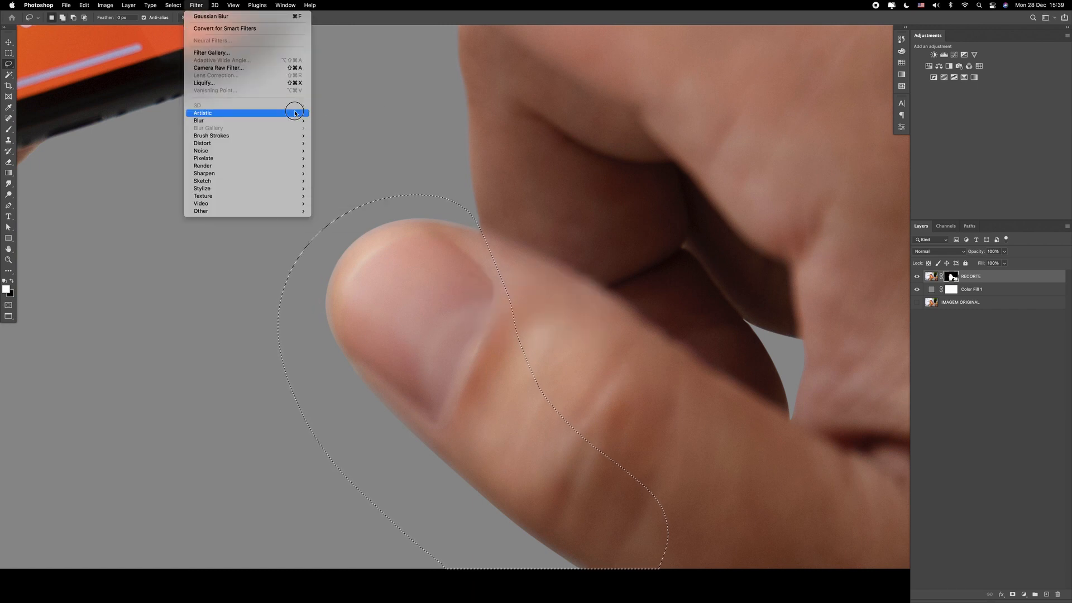
mouse_move(268, 120)
click(334, 153)
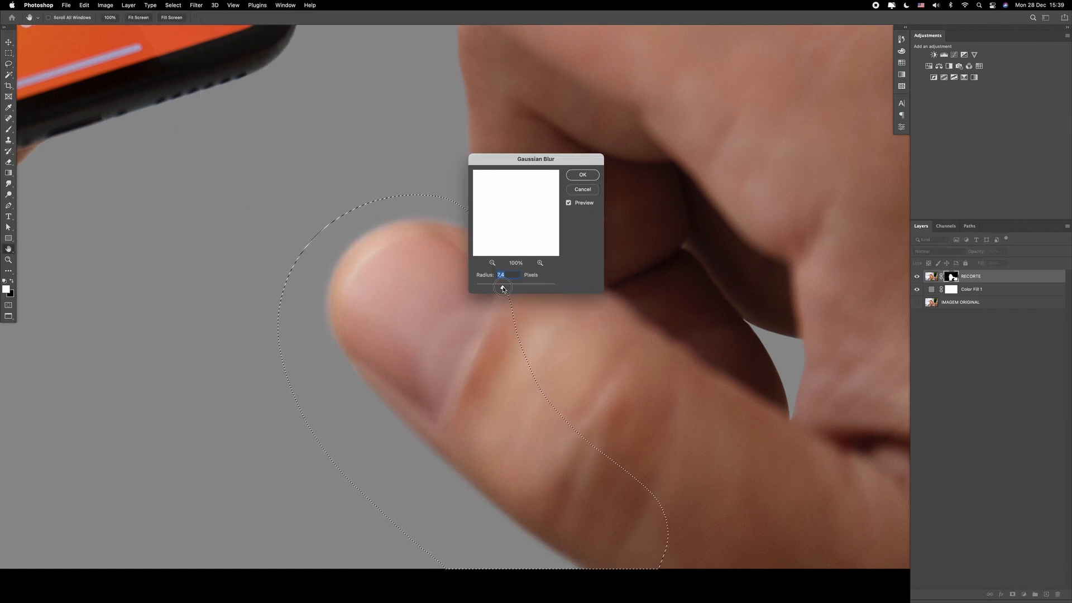
key(Return)
key(super+d)
shift+click(950, 276)
shift+click(951, 277)
key(r)
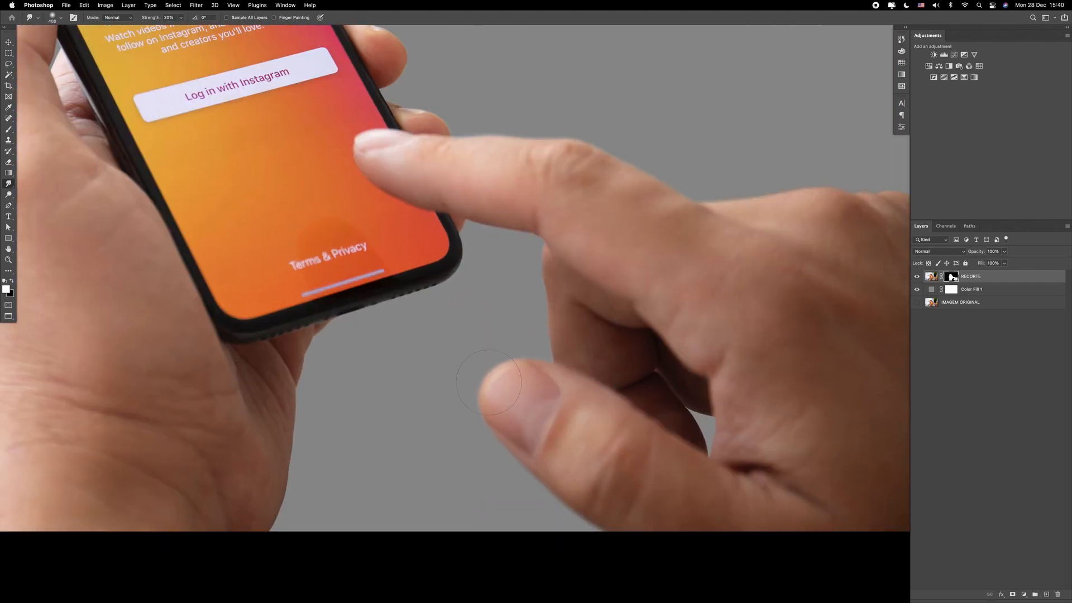
- Compare the thumb edge of the pointing hand with the RECORTE mask off and on
drag(469, 400, 555, 353)
key(v)
shift+click(951, 276)
shift+click(951, 277)
drag(782, 386, 681, 340)
click(1046, 594)
key(b)
mouse_move(666, 300)
mouse_down()
mouse_move(650, 410)
mouse_move(667, 374)
mouse_up()
key(Delete)
- Smudge the RECORTE mask with a smaller brush around the small gap between thumb and palm, and compare the mask off and on
click(951, 276)
key(r)
key(bracketleft)
key(bracketleft)
key(bracketleft)
key(bracketleft)
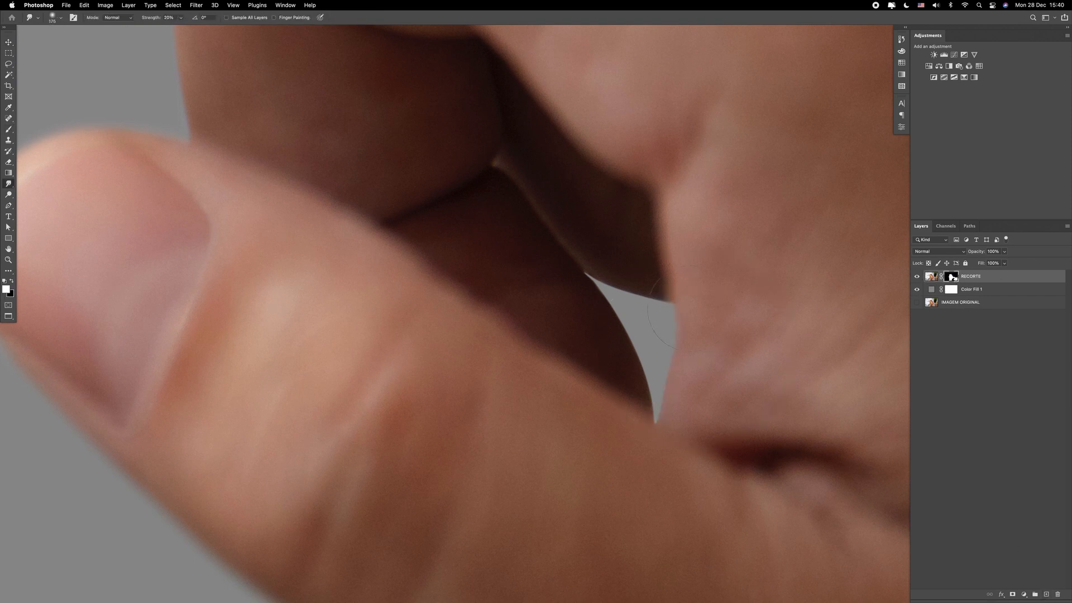
key(bracketleft)
key(bracketleft)
key(bracketleft)
key(bracketleft)
drag(598, 312, 634, 378)
drag(589, 265, 660, 293)
alt+click(677, 374)
alt+click(677, 374)
drag(689, 366, 739, 367)
shift+click(952, 278)
shift+click(953, 278)
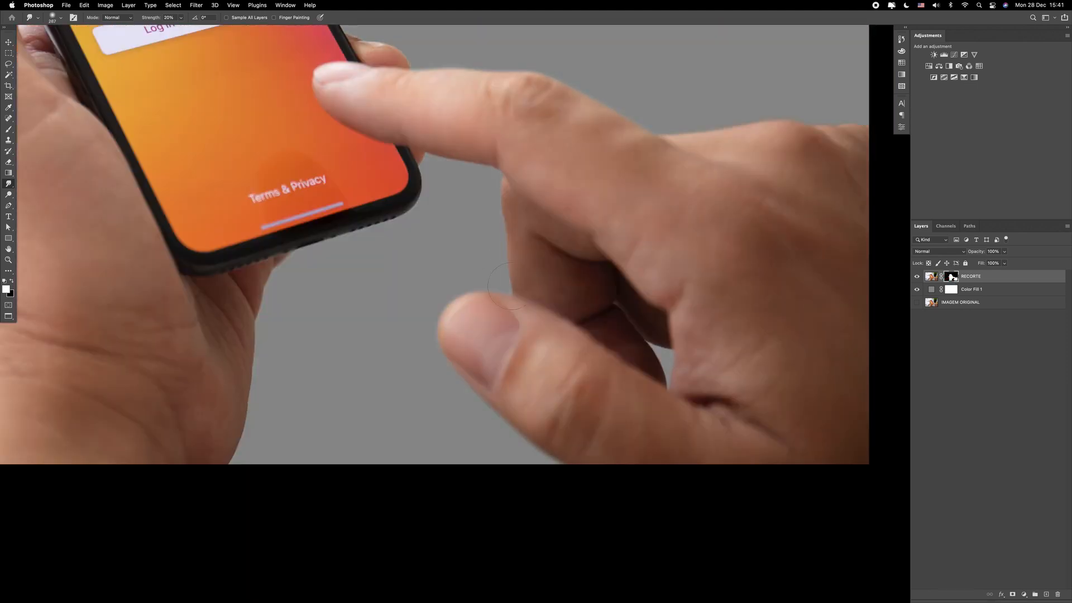
- Compare the palm edge below the phone with the RECORTE mask off and on
drag(351, 338, 608, 263)
super+click(608, 263)
super+click(564, 235)
shift+click(955, 279)
shift+click(955, 279)
shift+click(955, 278)
shift+click(952, 276)
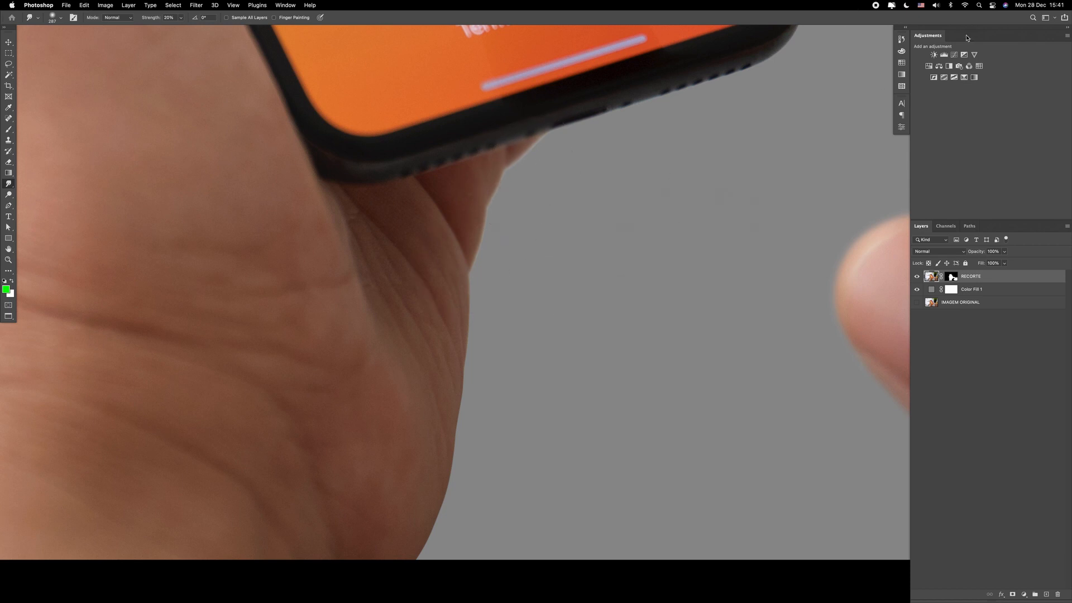
- Roll back the stray smudge strokes in the history and smudge the RECORTE mask along the palm edge just below the phone
click(901, 39)
click(837, 304)
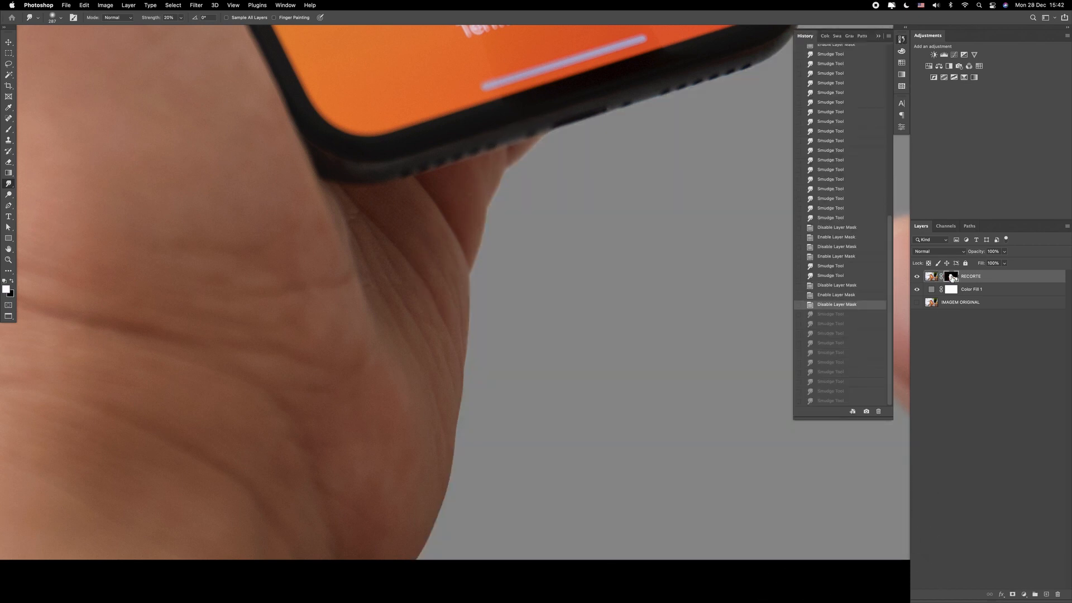
drag(538, 157, 527, 137)
mouse_move(541, 166)
mouse_down()
mouse_move(523, 148)
mouse_move(507, 167)
mouse_up()
mouse_move(515, 196)
mouse_down()
mouse_move(497, 185)
mouse_move(480, 230)
mouse_up()
mouse_move(496, 263)
mouse_down()
mouse_move(481, 264)
mouse_move(471, 368)
mouse_up()
drag(496, 312, 479, 301)
drag(500, 265, 483, 257)
drag(509, 223, 484, 208)
mouse_move(522, 182)
mouse_down()
mouse_move(507, 170)
mouse_move(534, 146)
mouse_up()
- Smudge the RECORTE mask down the lower palm and wrist edge and compare it with the mask off and on
drag(475, 388, 463, 393)
drag(475, 433, 461, 444)
drag(459, 503, 445, 513)
drag(451, 489, 446, 336)
mouse_move(433, 406)
mouse_down()
mouse_move(418, 409)
mouse_move(426, 398)
mouse_up()
mouse_move(461, 367)
mouse_down()
mouse_move(446, 373)
mouse_move(450, 348)
mouse_up()
drag(442, 356, 435, 355)
shift+click(952, 277)
shift+click(952, 276)
- Smudge the RECORTE mask along the outer wrist edge with a larger brush and undo the last stroke
key(bracketright)
key(bracketright)
key(bracketright)
key(bracketright)
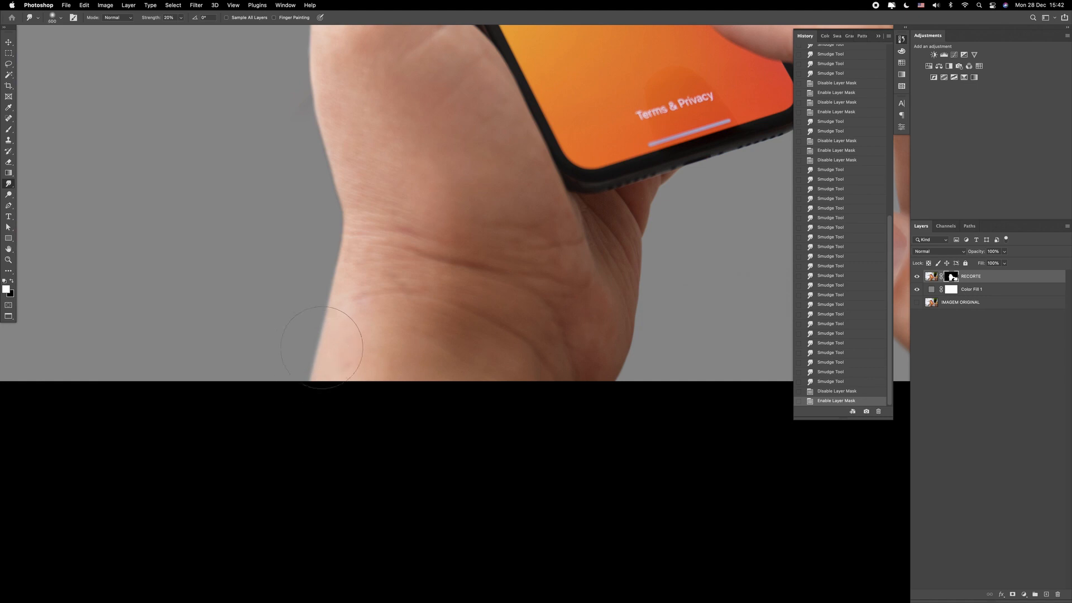
drag(320, 364, 310, 369)
drag(336, 341, 326, 345)
drag(349, 263, 339, 264)
key(super+z)
- Smudge the mask near the phone's bottom edge, undo the last stroke, and compare the mask off and on
drag(678, 189, 709, 180)
mouse_move(787, 134)
mouse_down()
mouse_move(607, 223)
mouse_move(620, 178)
mouse_up()
super+click(635, 222)
key(super+z)
shift+click(951, 277)
shift+click(951, 277)
- Smudge the RECORTE mask along the phone's bottom edge up to its lower corner
drag(567, 232, 565, 228)
drag(514, 252, 464, 257)
drag(391, 290, 390, 285)
drag(470, 268, 468, 263)
drag(517, 252, 605, 205)
drag(622, 174, 620, 170)
drag(615, 123, 613, 124)
drag(616, 124, 615, 121)
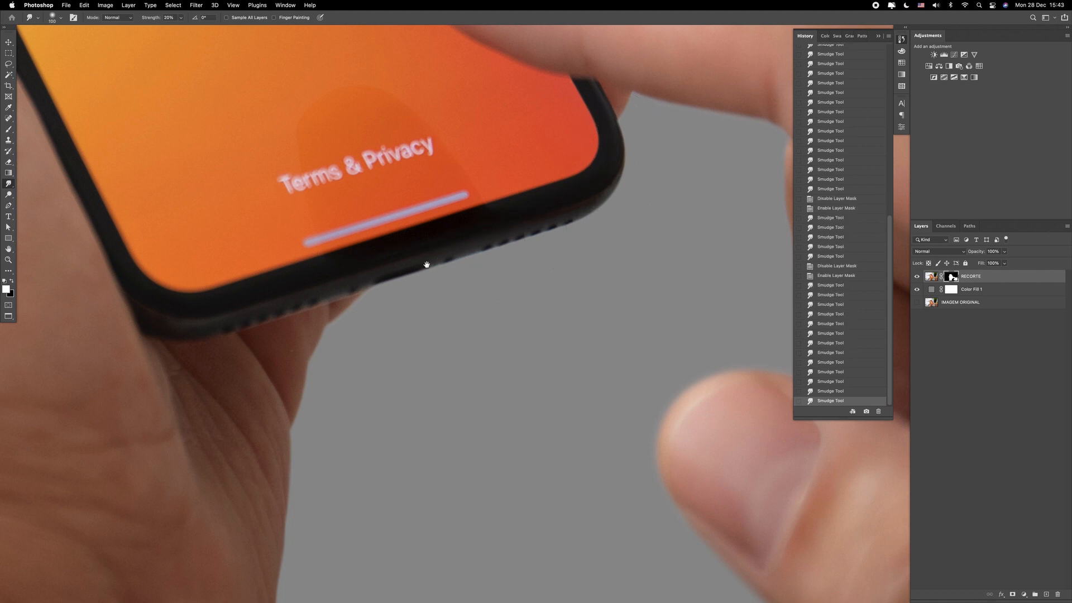
drag(495, 229, 596, 206)
drag(473, 267, 470, 263)
scroll(473, 267, down, 5)
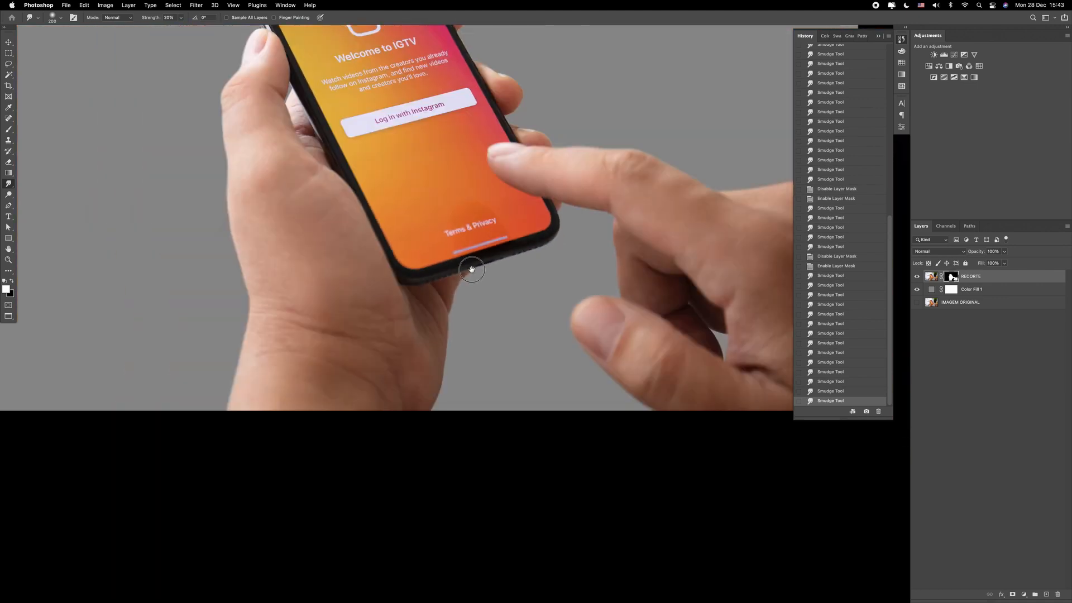
- Compare the phone-holding hand with the mask off and on, then smudge its mask edge with a smaller brush
drag(424, 170, 462, 239)
scroll(313, 154, up, 5)
shift+click(952, 277)
shift+click(952, 278)
key(bracketleft)
key(bracketleft)
drag(346, 229, 335, 193)
key(super+z)
key(bracketleft)
key(bracketleft)
key(bracketleft)
key(bracketleft)
mouse_move(335, 193)
mouse_down()
mouse_move(350, 140)
mouse_move(320, 235)
mouse_up()
drag(319, 236, 325, 238)
- Smudge the mask at the fingertips behind the phone and compare the cutout with the mask off and on
key(super+0)
click(711, 305)
shift+click(952, 277)
shift+click(952, 278)
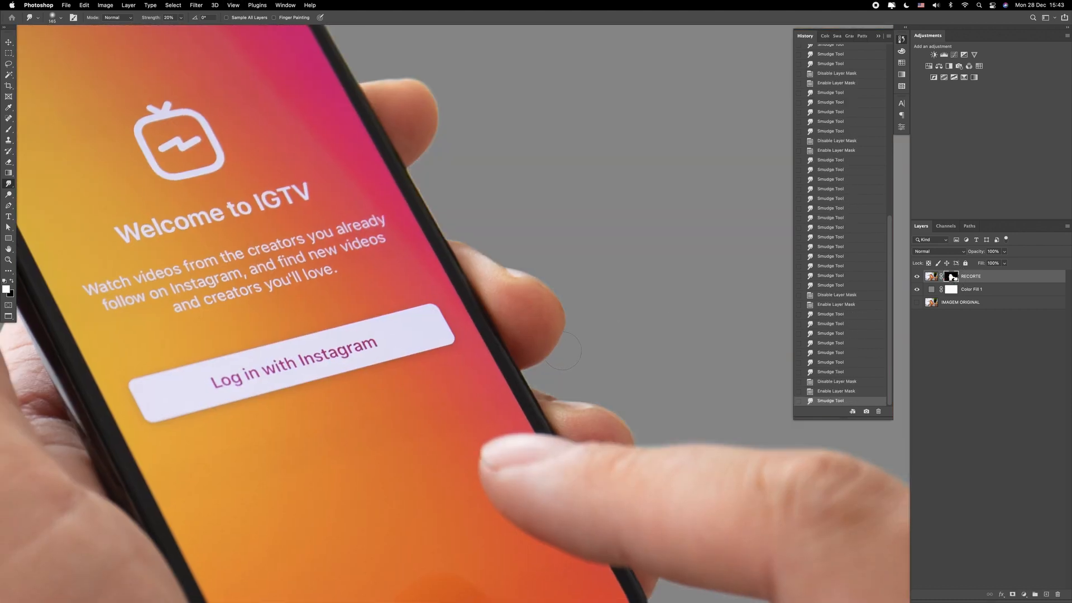
drag(563, 351, 558, 345)
scroll(559, 348, up, 2)
drag(560, 277, 613, 439)
- Add a new empty layer above RECORTE and undo the test brush mark beside the upper finger
key(v)
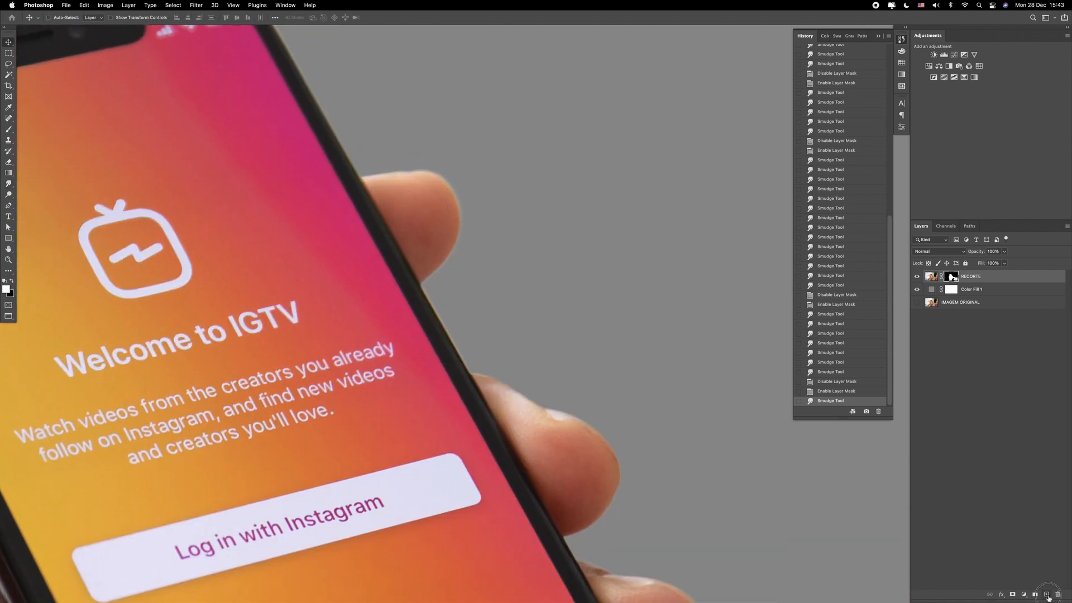
click(1047, 596)
key(b)
drag(422, 283, 422, 283)
key(ctrl+z)
- Duplicate the RECORTE layer and apply the layer mask on the copy
drag(995, 293, 1001, 287)
right_click(952, 289)
click(1015, 322)
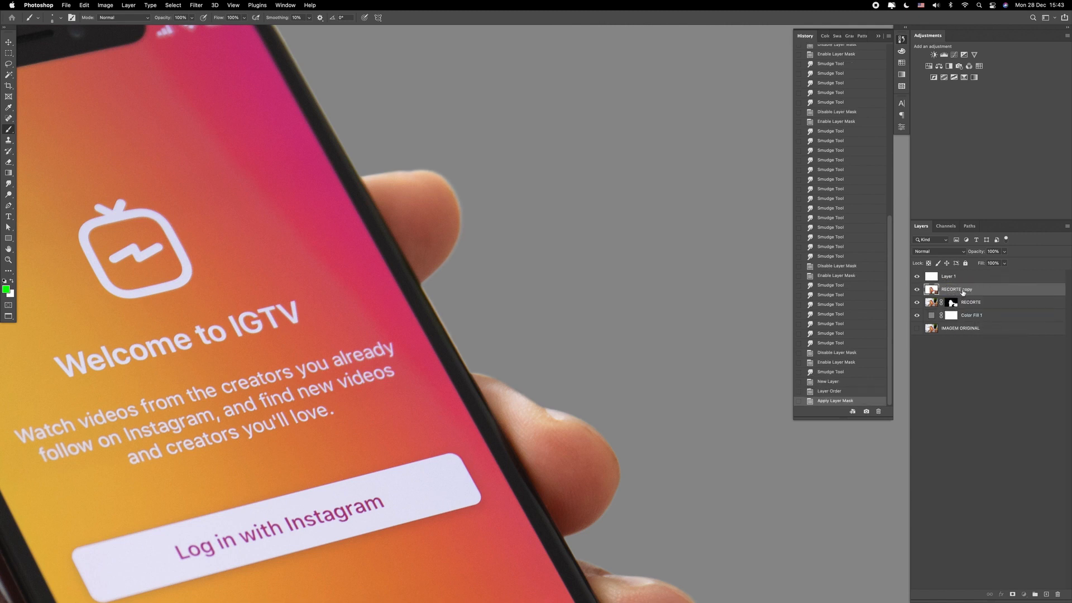
- Defringe the RECORTE copy layer with a width of 1 pixel and compare the edges with the layer hidden and shown
click(173, 5)
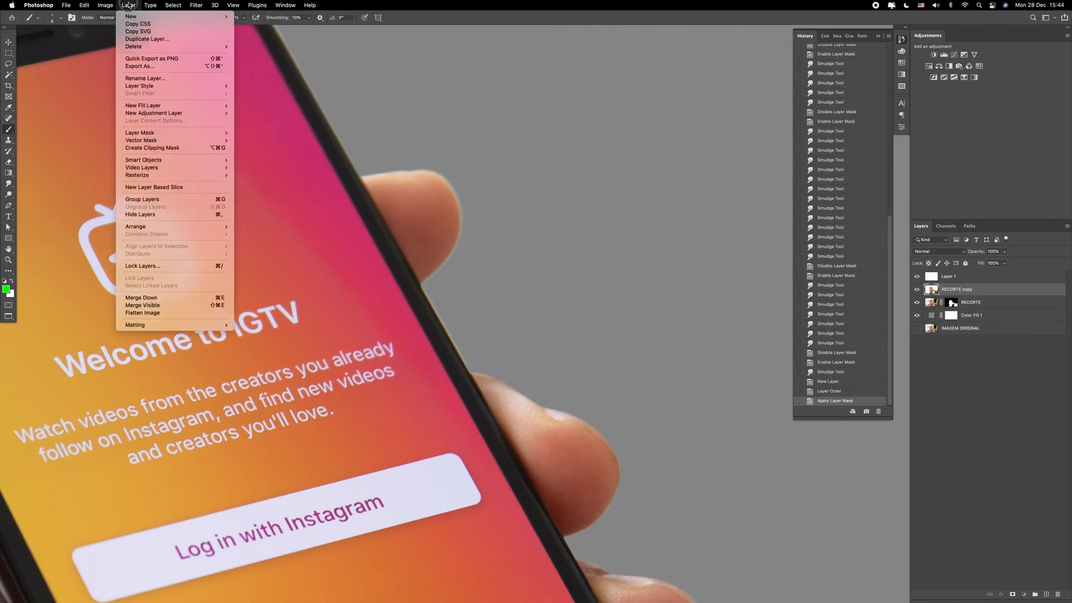
mouse_move(192, 324)
click(290, 323)
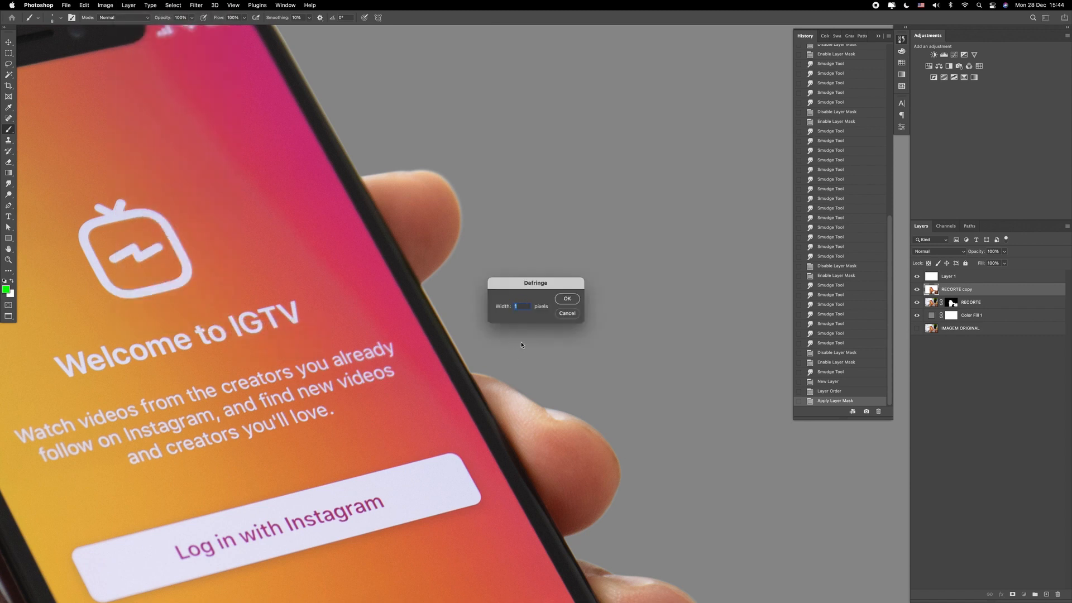
key(Return)
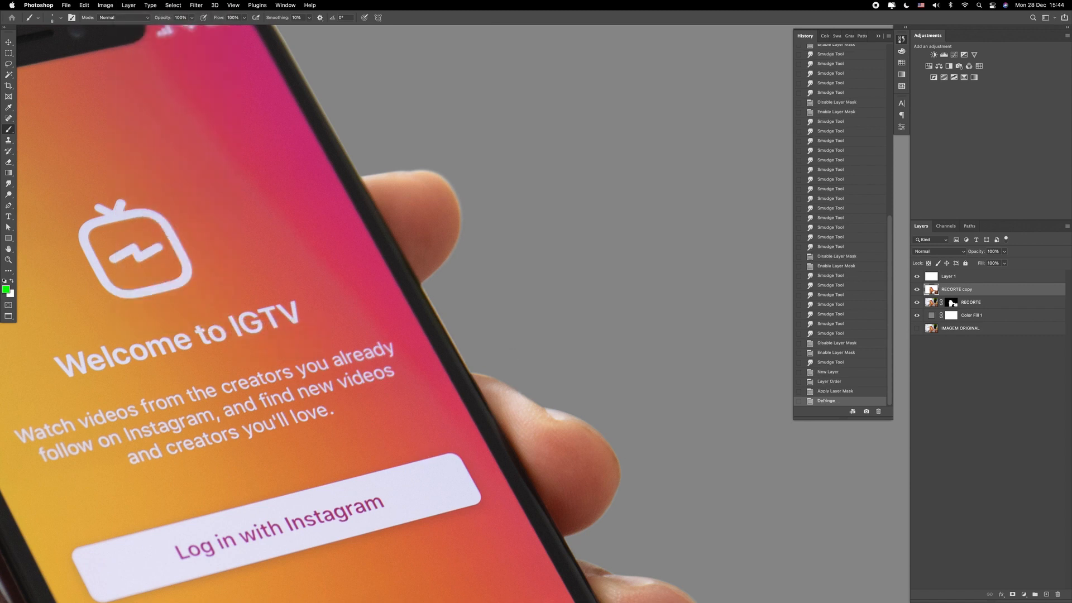
scroll(458, 225, up, 5)
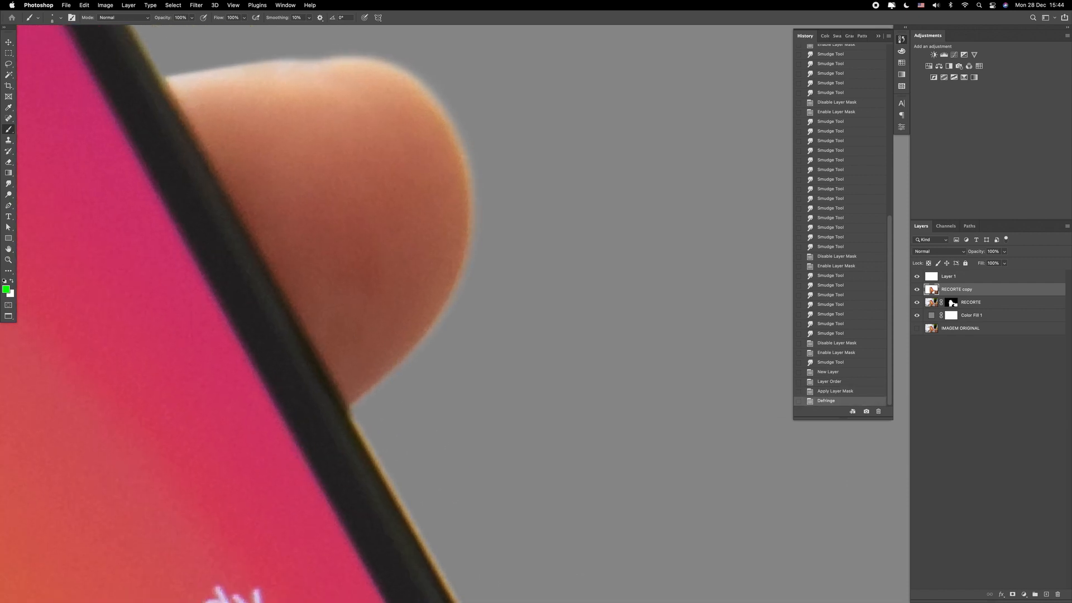
scroll(399, 496, down, 5)
scroll(269, 420, up, 5)
click(916, 290)
click(917, 289)
click(917, 289)
click(917, 289)
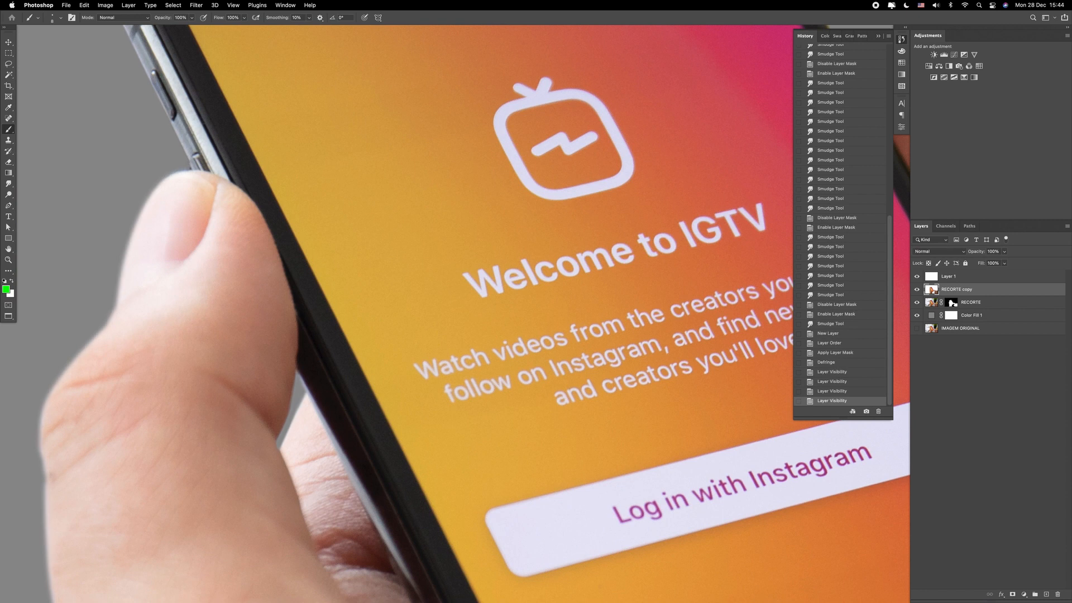
- Compare the defringed cutout with the RECORTE layer's mask off and on
scroll(475, 355, down, 5)
drag(475, 354, 239, 227)
scroll(578, 380, down, 1)
scroll(485, 373, up, 3)
shift+click(951, 302)
shift+click(951, 302)
- Clip the RECORTE copy layer to RECORTE and smudge the RECORTE mask along the hand's edge
key(r)
click(952, 303)
click(580, 360)
key(ctrl+alt+g)
drag(563, 361, 585, 362)
mouse_move(566, 361)
mouse_down()
mouse_move(588, 361)
mouse_move(600, 486)
mouse_move(598, 476)
mouse_up()
mouse_move(586, 371)
mouse_down()
mouse_move(588, 407)
mouse_move(575, 357)
mouse_up()
scroll(367, 409, down, 5)
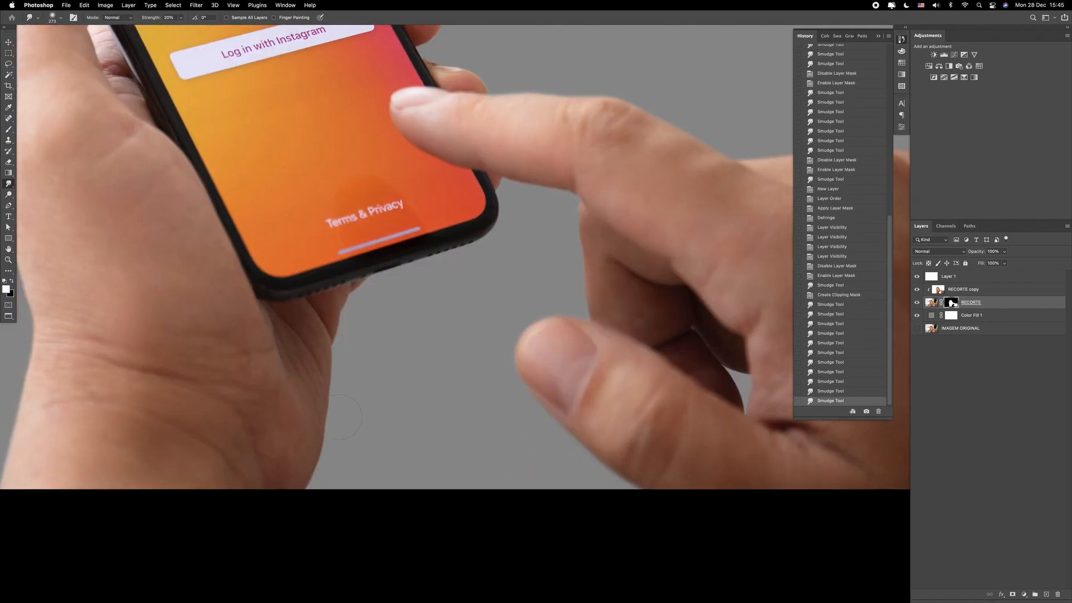
- Smudge the RECORTE mask along the wrist edge where it meets the photo's lower border
drag(317, 477, 306, 496)
drag(318, 476, 303, 496)
drag(316, 479, 308, 499)
drag(315, 480, 308, 497)
scroll(313, 391, left, 5)
scroll(346, 223, up, 8)
drag(354, 275, 353, 292)
scroll(353, 292, down, 10)
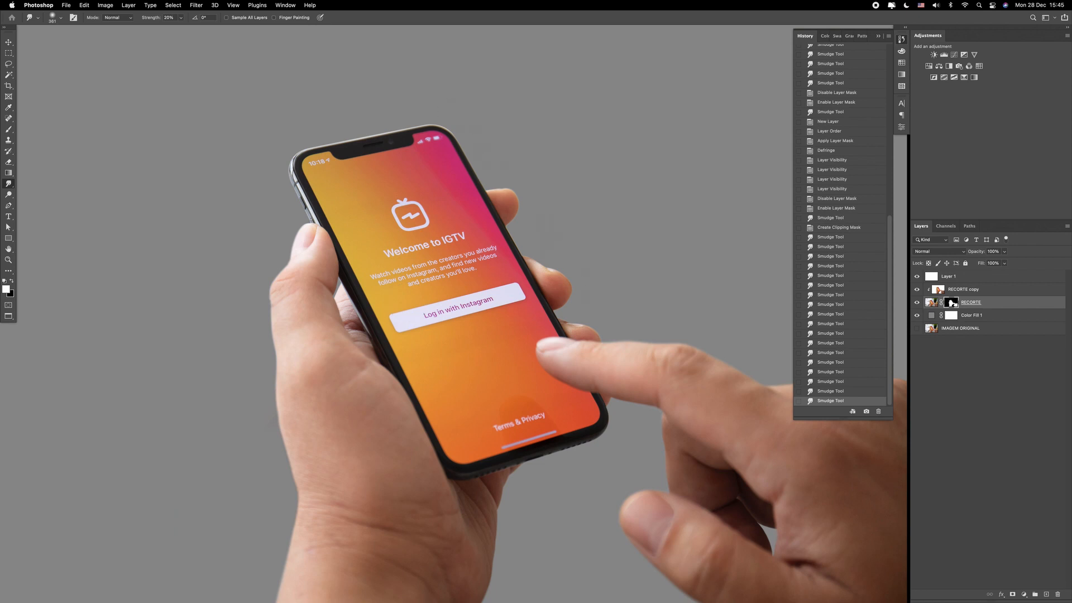
- Smudge the RECORTE mask along the cutout's edge beside the phone and review the whole image in other screen modes
scroll(471, 127, up, 8)
drag(463, 167, 503, 271)
drag(509, 277, 522, 304)
scroll(524, 305, down, 10)
scroll(458, 446, up, 4)
key(f)
key(f)
key(super+Tab)
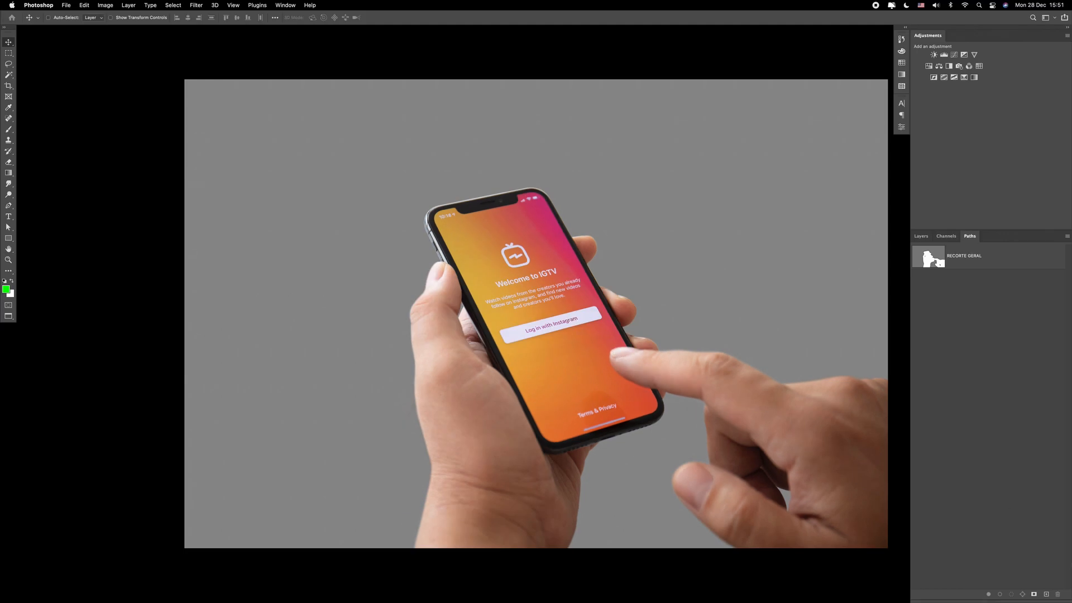
- Create a new path named TELA SMARTPHONE for the phone's screen
click(1046, 595)
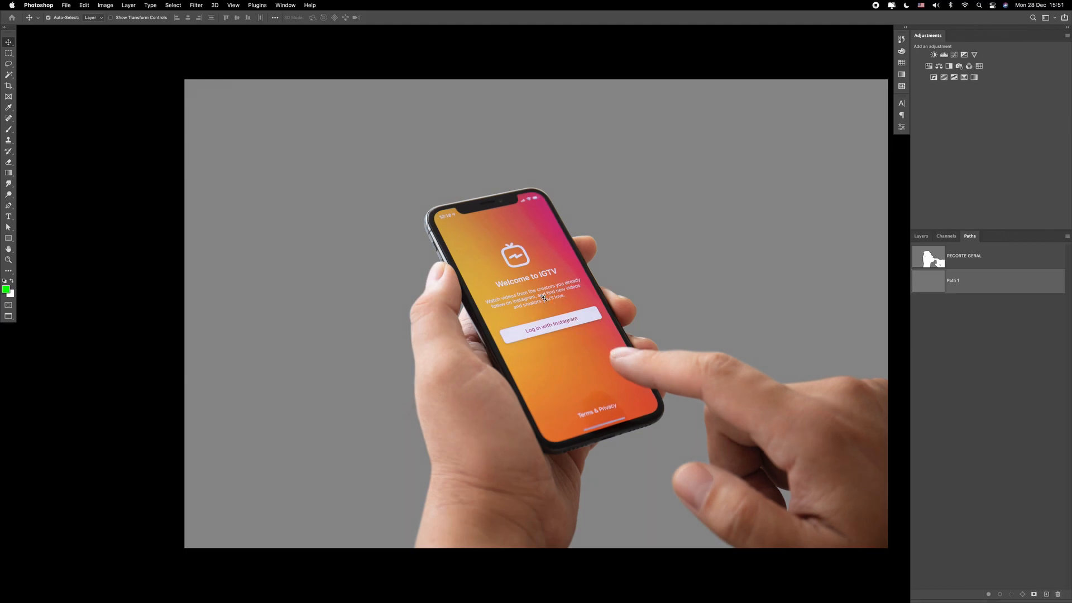
drag(544, 298, 614, 299)
drag(419, 337, 554, 570)
double_click(959, 285)
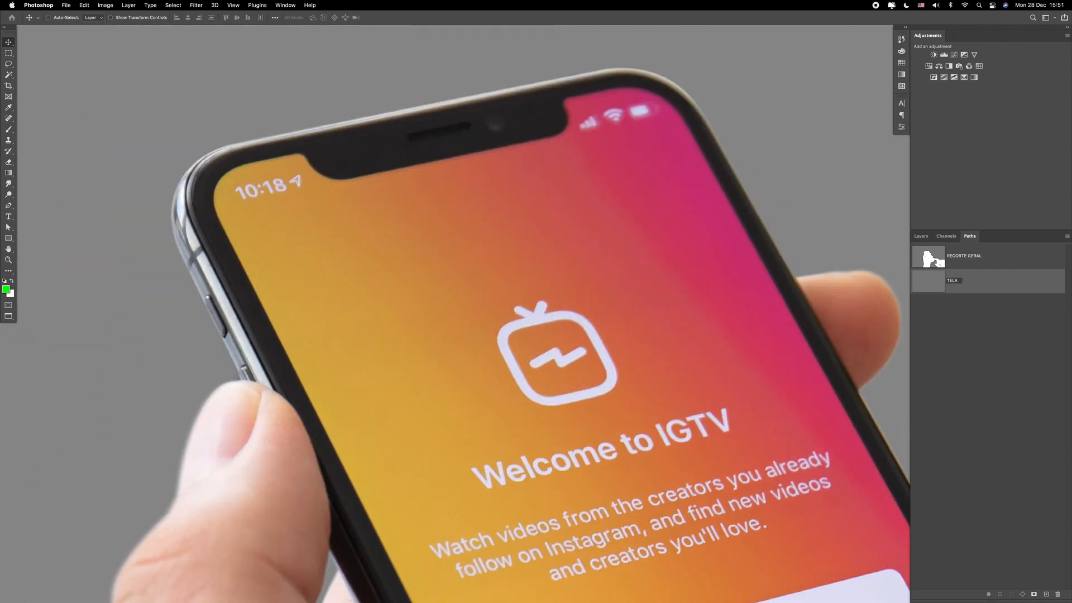
- Start the TELA SMARTPHONE path with the Pen tool, tracing the display's upper-left corner and the notch's left curve
key(p)
click(221, 223)
drag(240, 166, 285, 156)
scroll(223, 197, up, 3)
click(307, 131)
drag(410, 105, 468, 93)
click(499, 88)
drag(542, 100, 554, 117)
drag(531, 84, 529, 80)
drag(721, 179, 805, 157)
drag(670, 218, 173, 330)
- Continue the pen path along the notch's lower edge and around its right curve to the display's top edge
click(778, 173)
drag(778, 173, 442, 285)
click(629, 244)
drag(678, 130, 674, 122)
super+click(648, 222)
click(620, 261)
click(582, 270)
click(602, 266)
alt+click(646, 240)
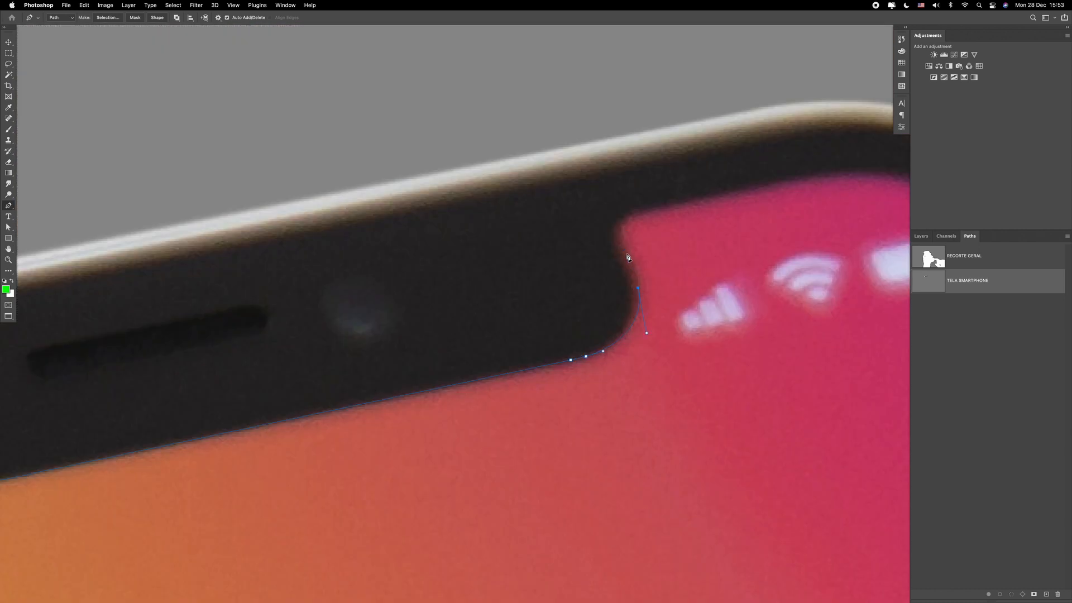
click(623, 245)
drag(645, 211, 679, 206)
alt+click(683, 214)
- Trace the display's upper-right corner and its right edge down to the pointing finger
drag(789, 190, 540, 205)
drag(798, 339, 799, 341)
drag(775, 297, 703, 153)
alt+click(784, 322)
drag(784, 322, 558, 228)
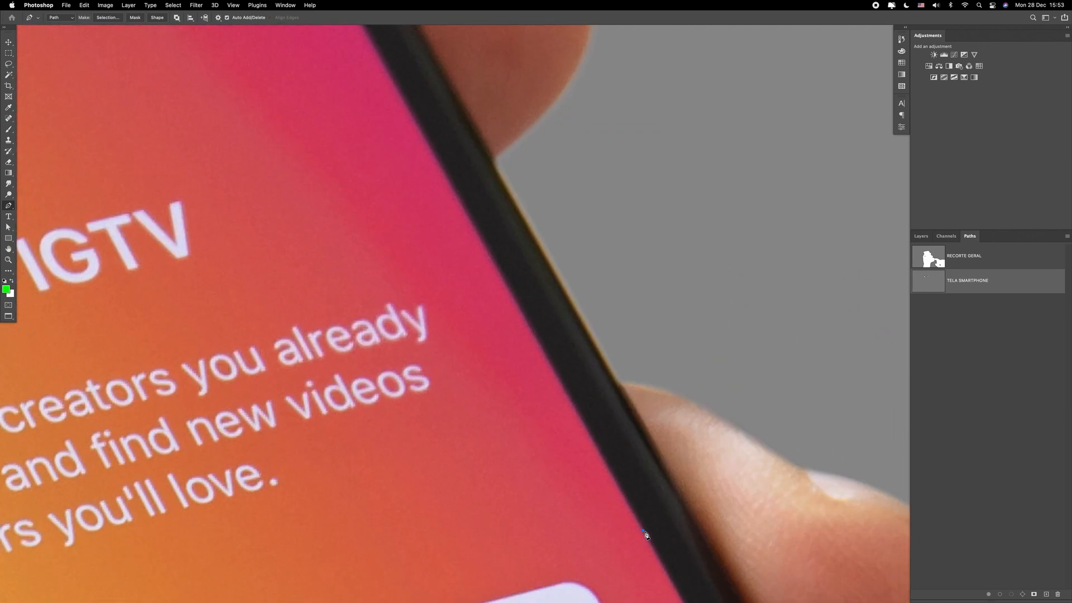
alt+click(639, 517)
super+click(548, 335)
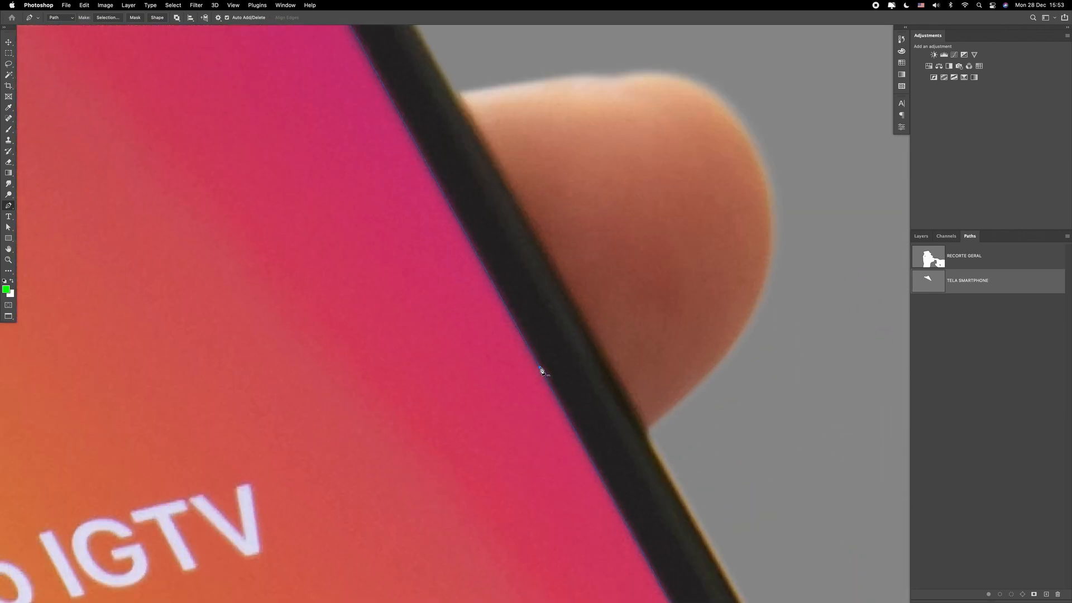
scroll(647, 492, down, 5)
click(708, 519)
- Trace the path around the pointing fingertip and back to the display's right edge below the finger
scroll(558, 476, down, 5)
drag(540, 389, 620, 335)
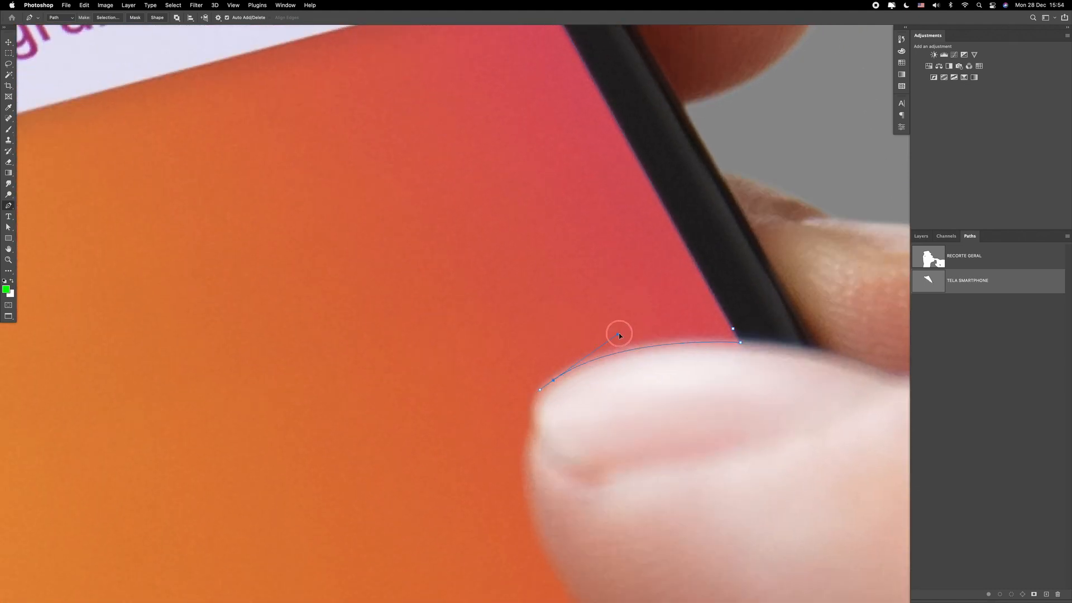
drag(534, 428, 538, 448)
scroll(469, 387, down, 5)
scroll(469, 387, right, 4)
drag(487, 480, 353, 352)
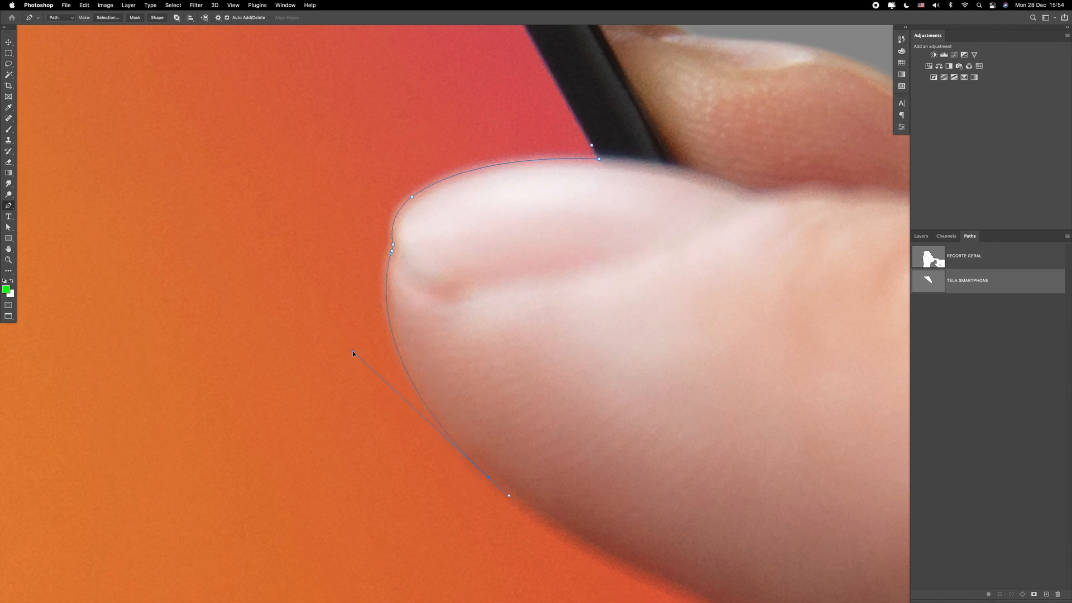
scroll(353, 352, down, 5)
scroll(352, 353, right, 4)
drag(582, 452, 586, 453)
drag(578, 451, 414, 413)
scroll(414, 414, down, 5)
scroll(414, 415, right, 3)
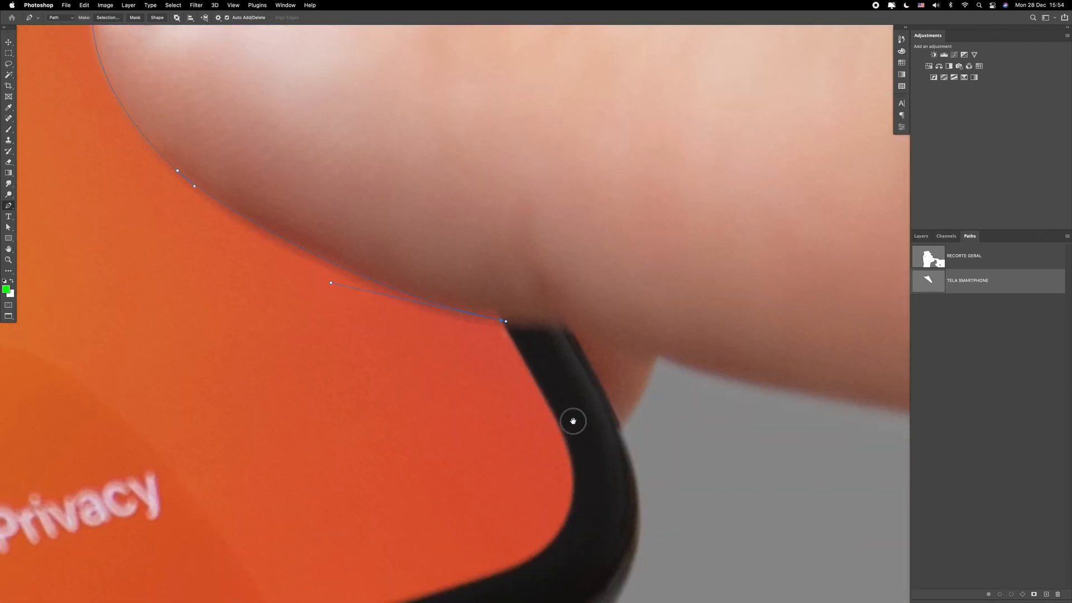
- Trace the short right edge below the finger and curve the path around the display's lower-right corner
click(561, 431)
scroll(519, 435, down, 4)
drag(469, 438, 362, 474)
click(516, 273)
click(532, 308)
click(527, 292)
key(super+minus)
drag(549, 421, 846, 271)
click(764, 263)
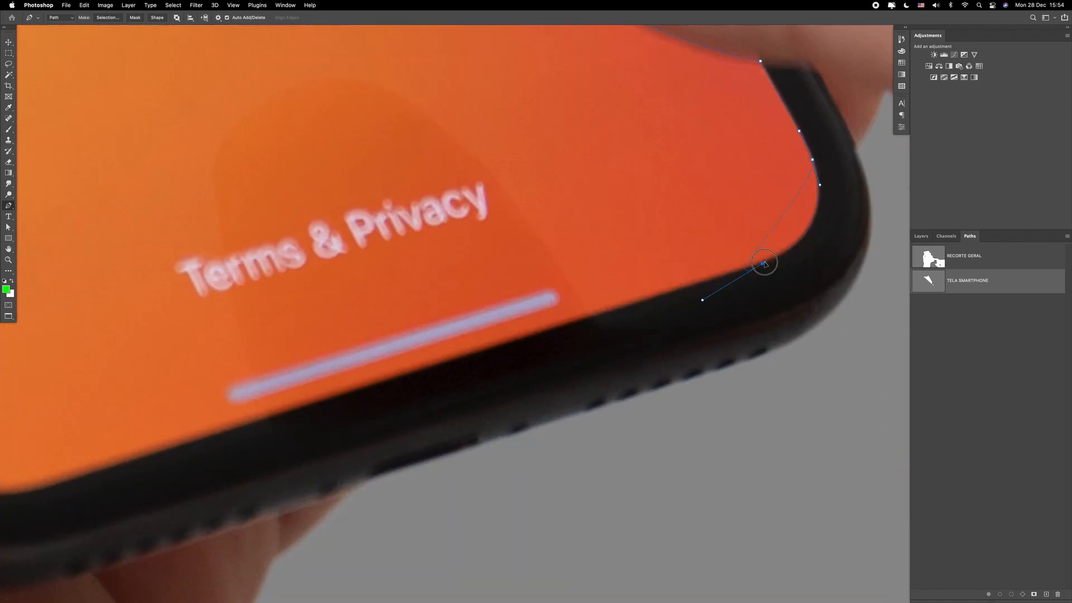
- Trace the display's bottom edge and curve the path into its lower-left corner
drag(291, 447, 585, 353)
click(338, 394)
drag(338, 394, 269, 490)
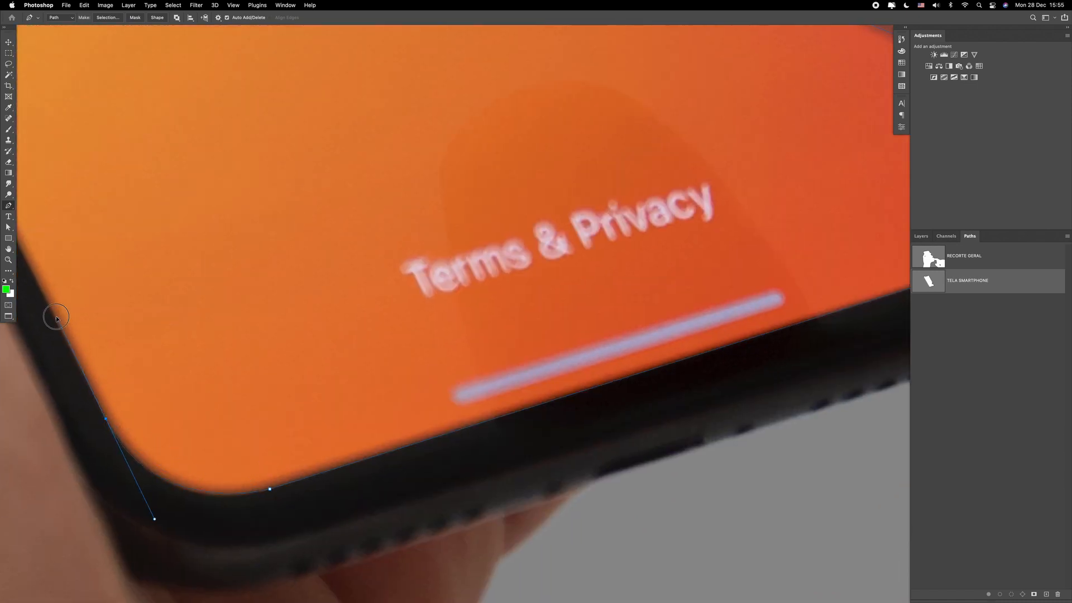
- Trace the display's left edge upward and close the path at its upper-left starting point
scroll(110, 255, up, 6)
scroll(110, 254, left, 4)
key(super+minus)
drag(110, 254, 192, 455)
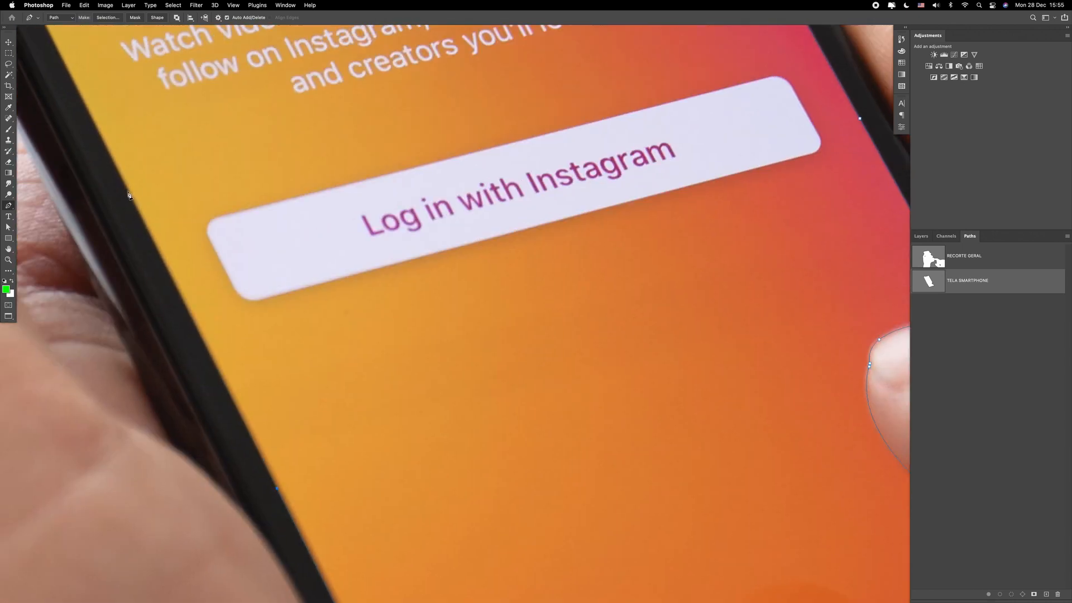
click(131, 198)
drag(136, 204, 330, 530)
click(94, 67)
drag(151, 148, 276, 364)
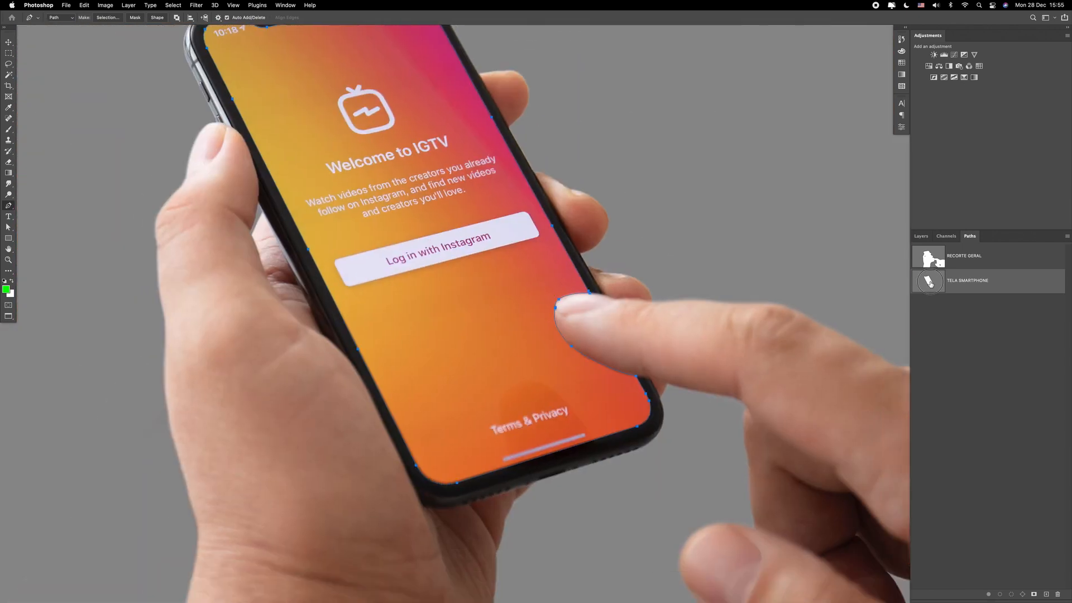
- Load the TELA SMARTPHONE path as a selection and create a layer group named TELA SMARTPHONE above RECORTE
super+click(930, 283)
click(920, 236)
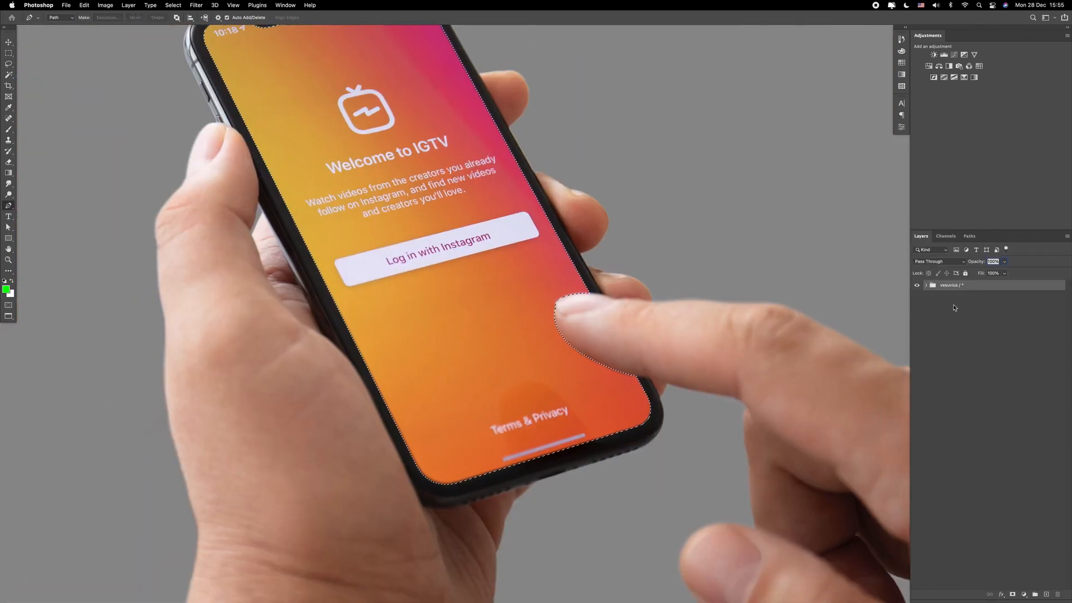
click(956, 297)
double_click(954, 297)
text(TELA SMARTPHONE)
key(Return)
- Add a Solid Color fill layer in the background's grey, masked to the phone screen selection
click(1024, 594)
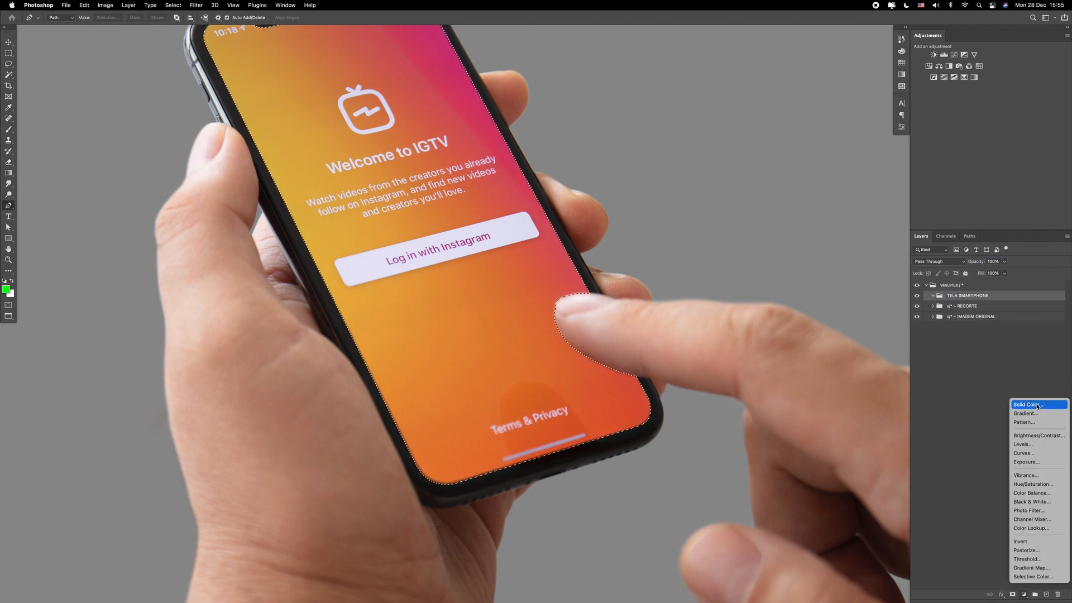
click(1037, 406)
click(759, 468)
scroll(637, 390, up, 3)
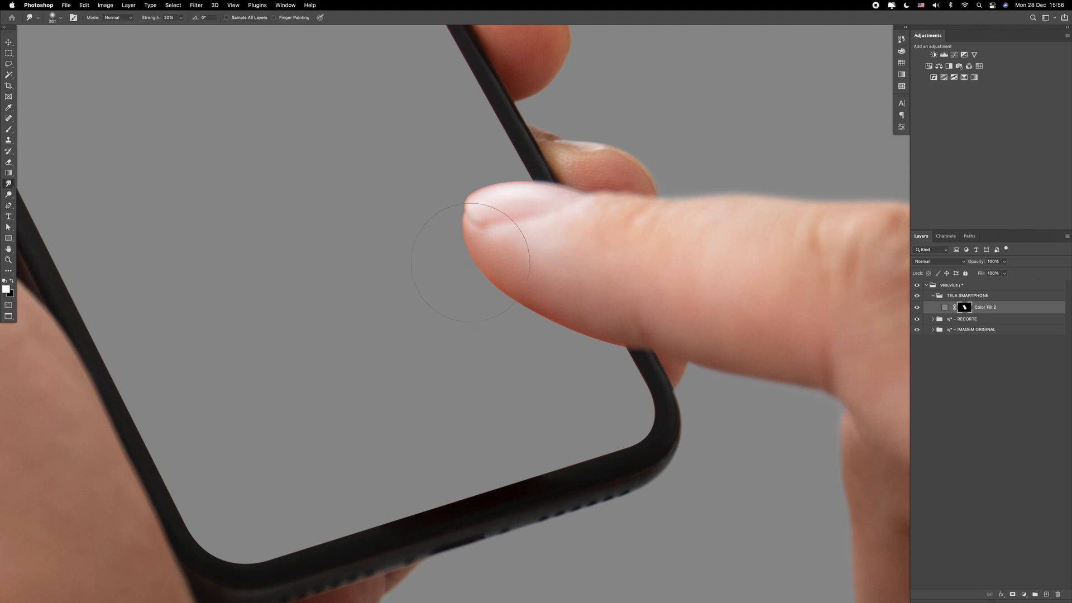
- Smudge the grey fill's mask along the pointing fingertip, comparing the fill off and on and reducing the brush size
click(917, 308)
click(917, 308)
drag(538, 305, 618, 335)
click(918, 308)
click(918, 307)
key(bracketleft)
key(bracketleft)
key(bracketleft)
key(bracketleft)
click(917, 308)
click(917, 307)
key(bracketleft)
key(bracketleft)
key(bracketleft)
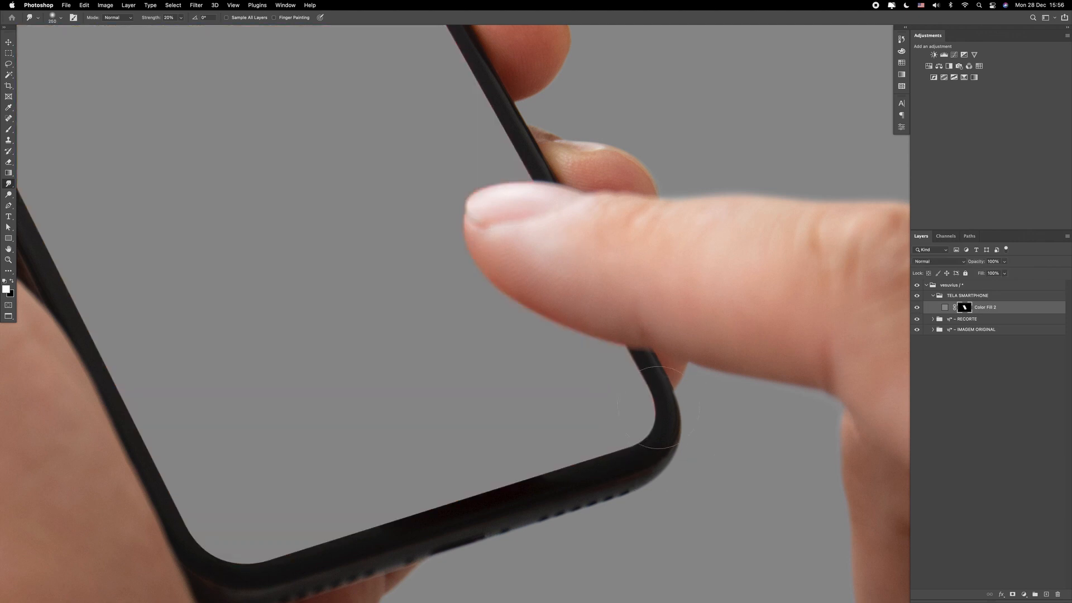
- Smudge the fill's mask along the display's border with varied brush sizes and compare the fill off and on
key(bracketleft)
drag(396, 331, 531, 332)
key(bracketright)
key(bracketright)
key(bracketright)
drag(590, 395, 716, 540)
scroll(354, 355, down, 5)
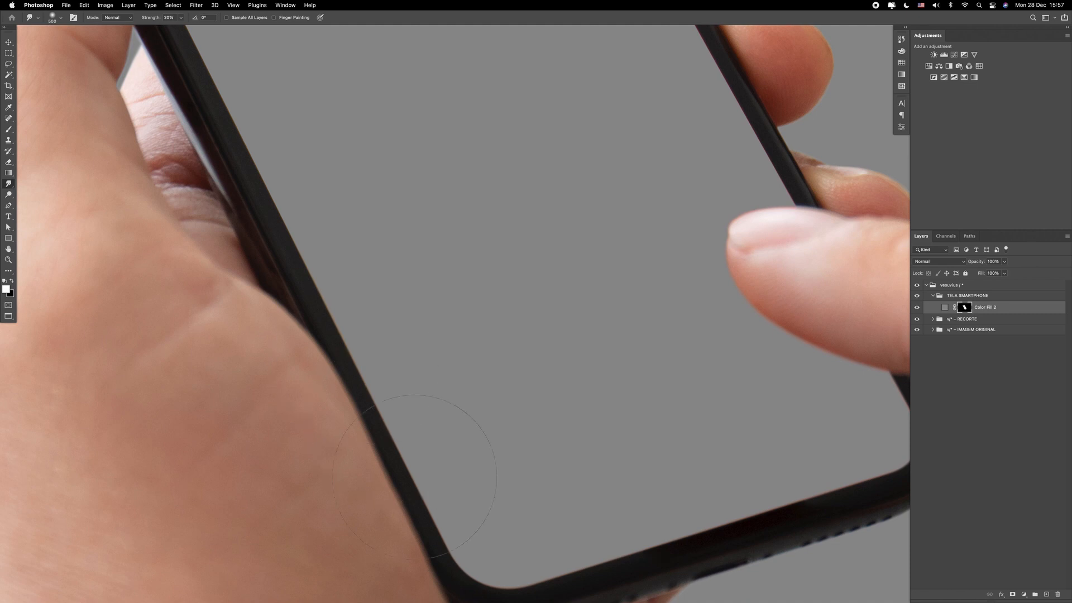
scroll(509, 539, up, 15)
click(917, 308)
click(917, 307)
key(bracketleft)
key(bracketleft)
key(bracketleft)
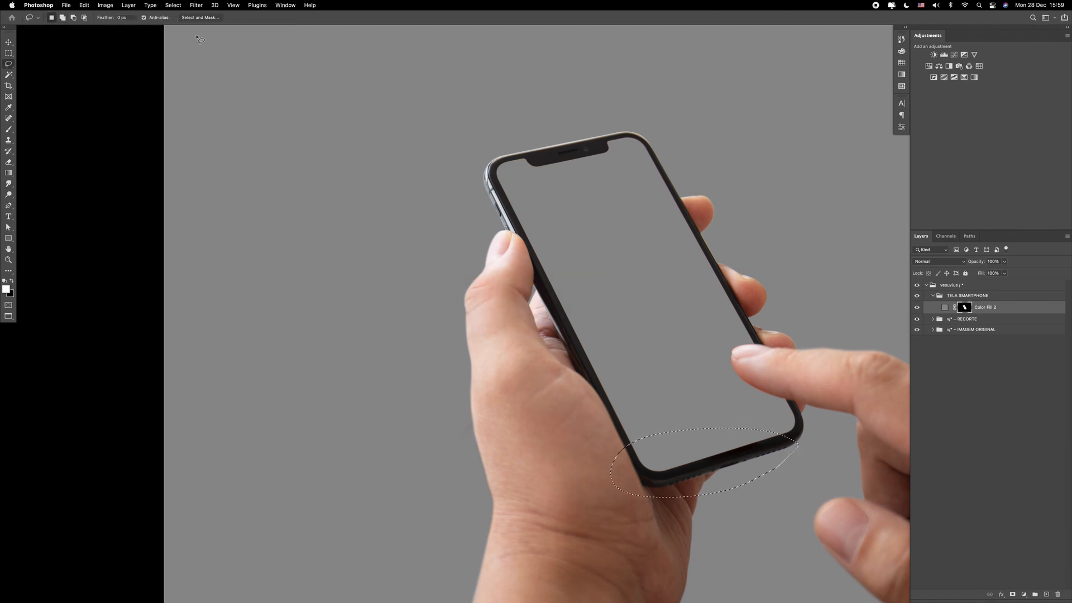
- Apply Gaussian Blur to the selected lower part of the fill's mask and compare the fill off and on
click(196, 5)
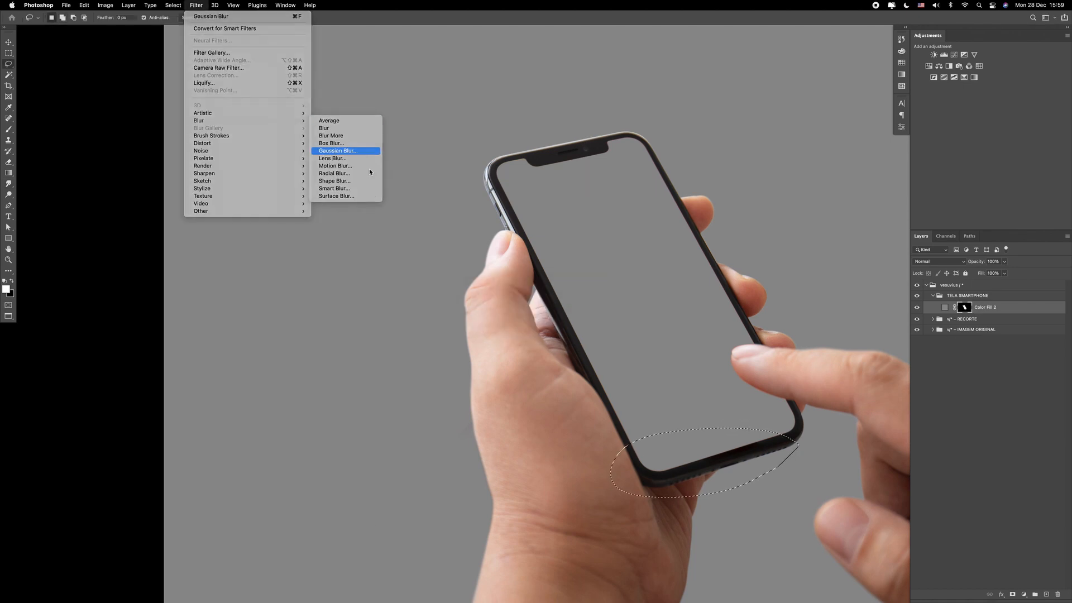
click(346, 148)
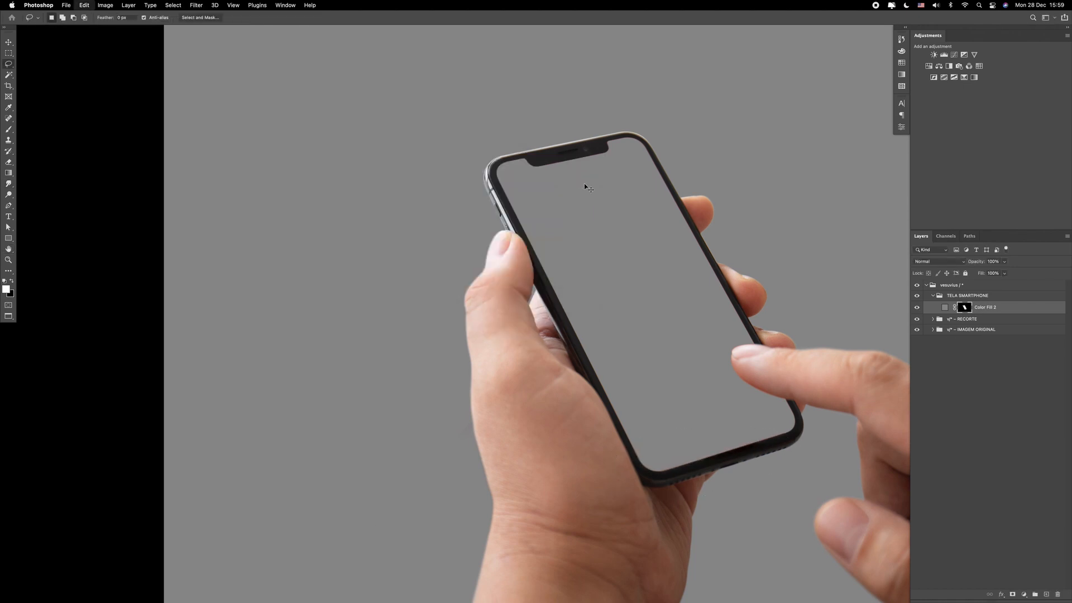
click(916, 308)
click(916, 307)
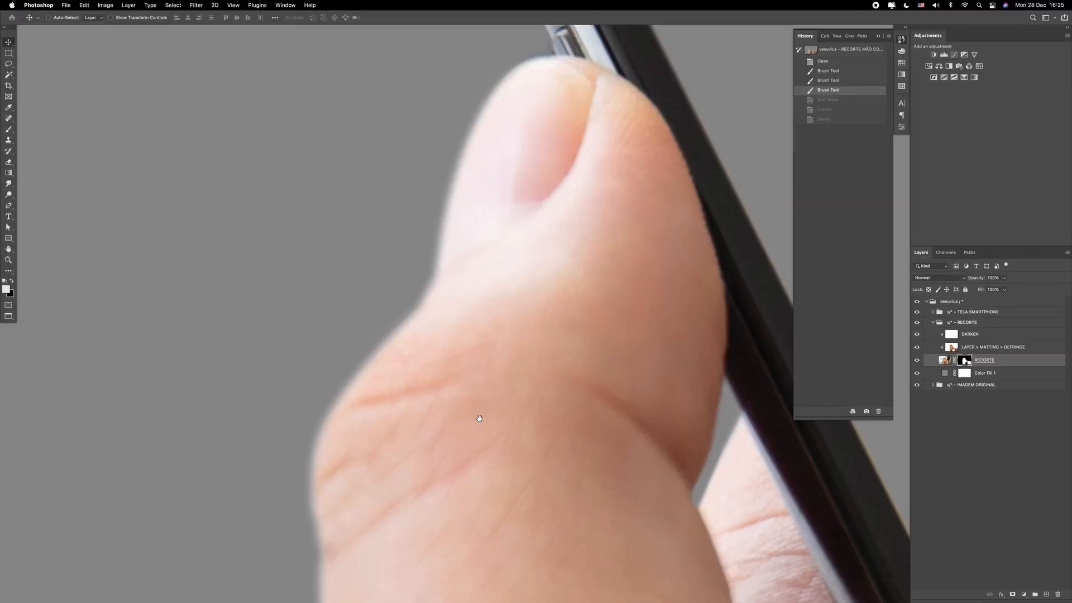
- Add 3% Uniform noise to the RECORTE layer's mask and compare the thumb's edge without it
drag(479, 418, 422, 458)
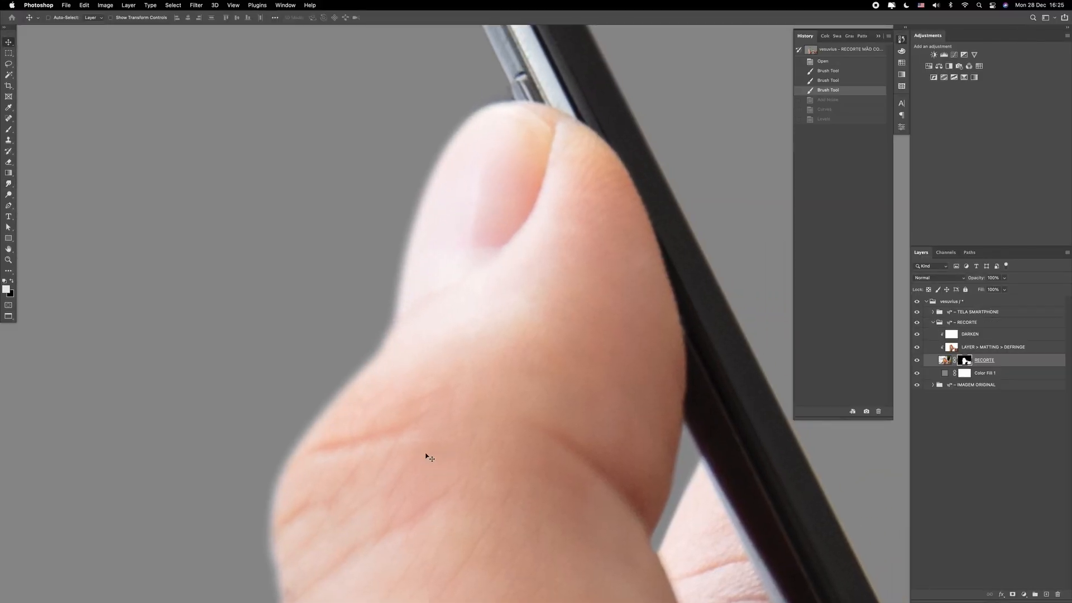
drag(444, 519, 450, 429)
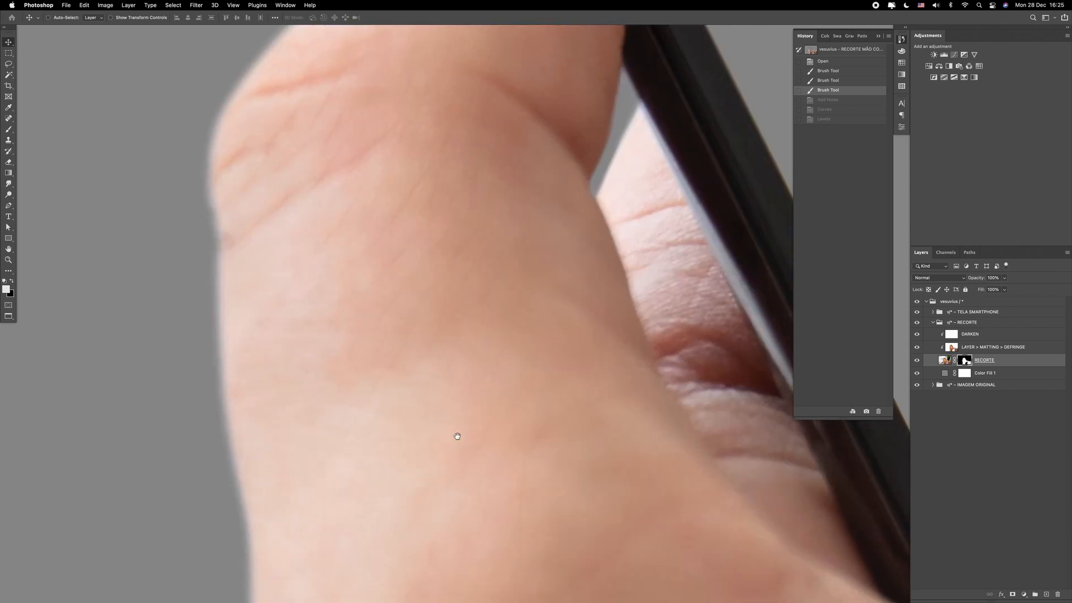
drag(610, 426, 165, 413)
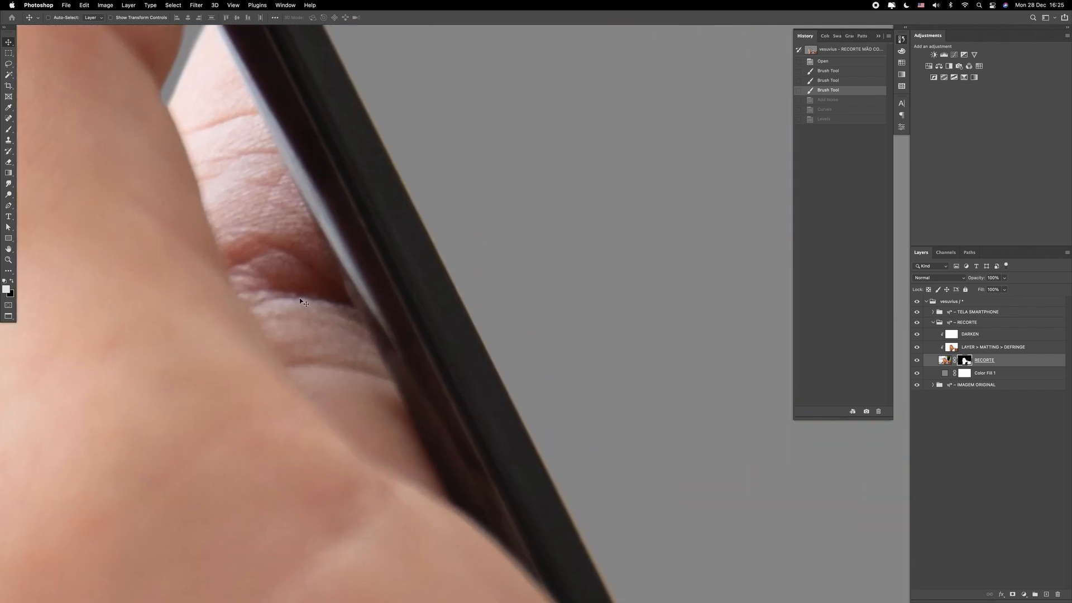
scroll(296, 288, up, 10)
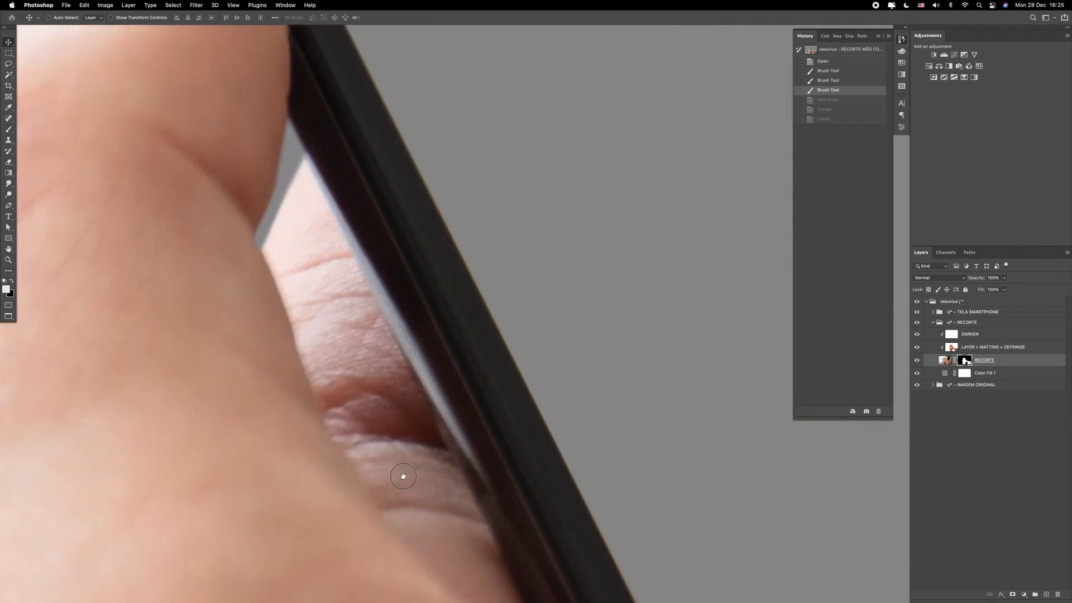
drag(359, 238, 520, 378)
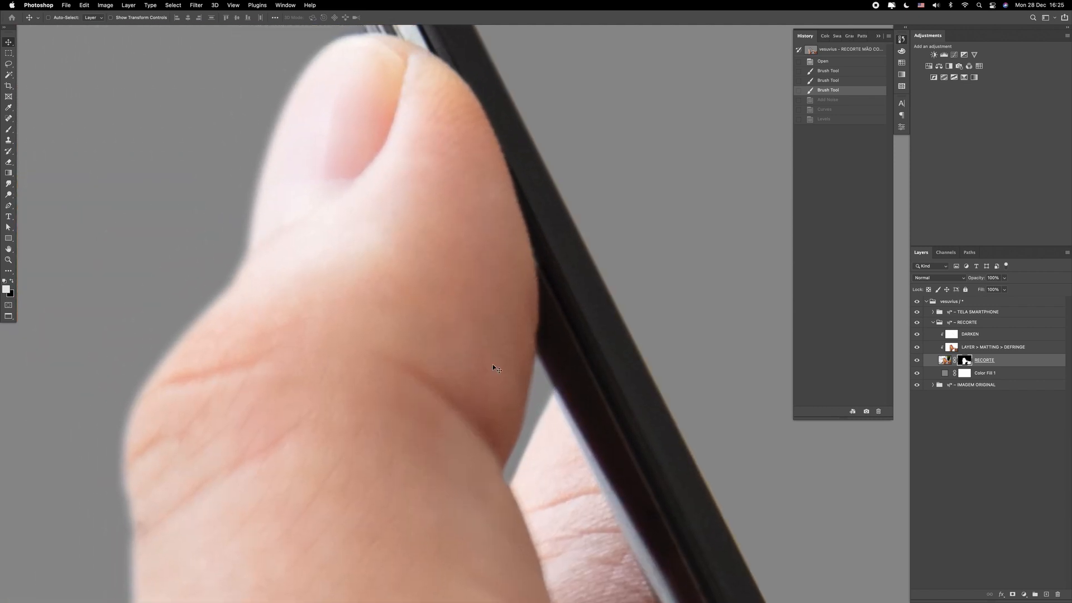
click(195, 5)
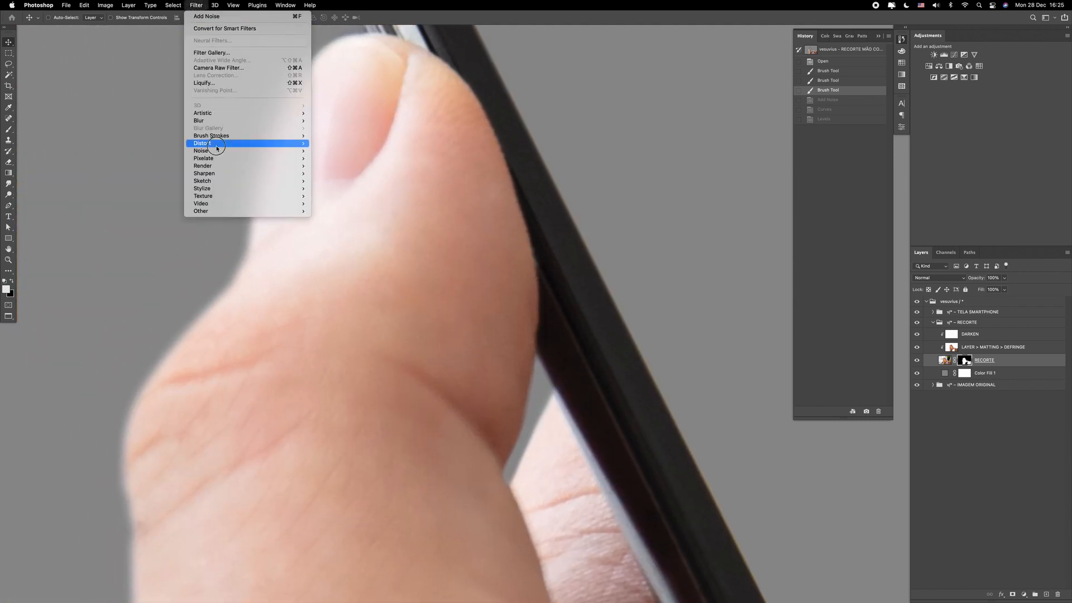
mouse_move(224, 150)
click(336, 150)
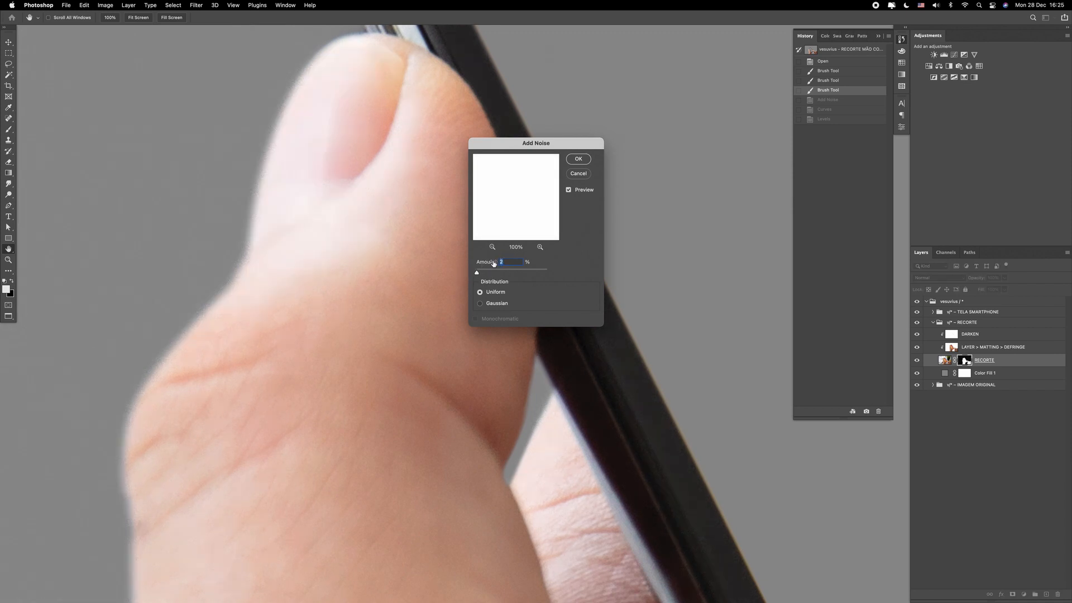
click(190, 324)
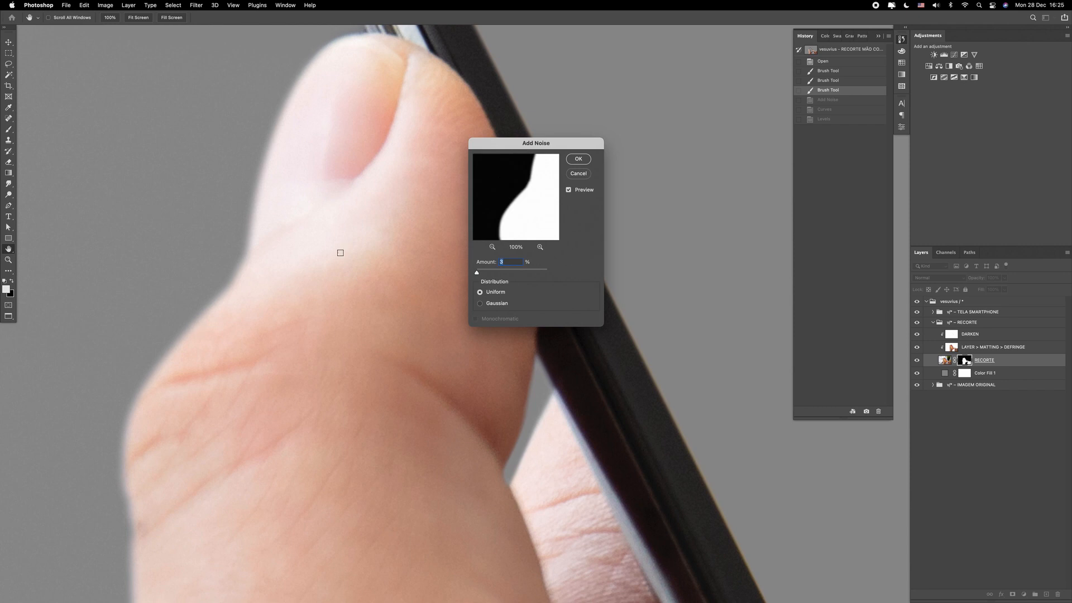
click(579, 159)
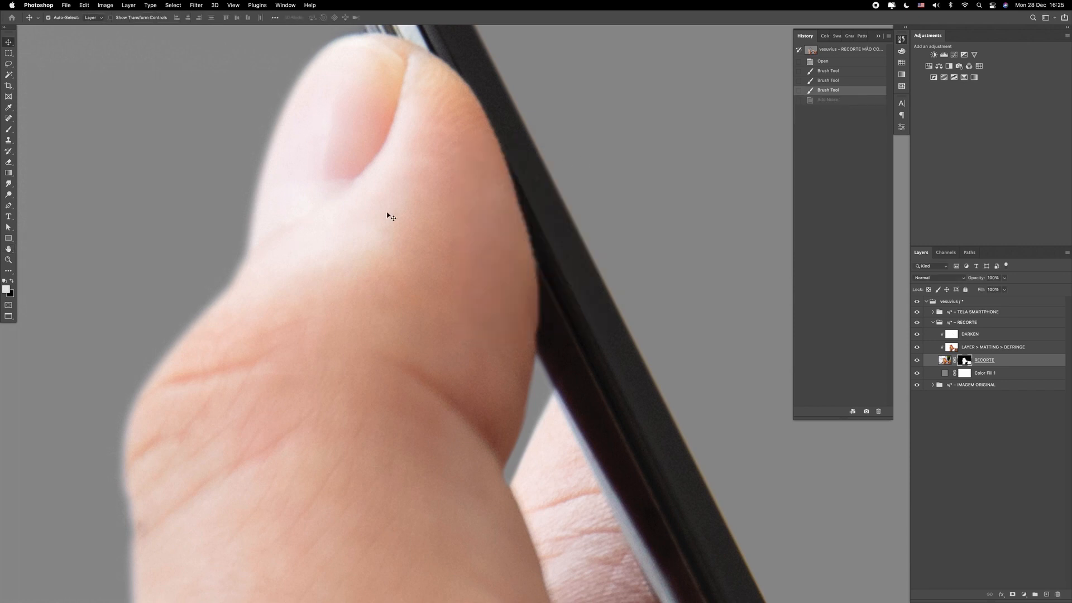
- Examine the noise on the thumb's edge up close and review the whole cutout of the hands and phone
click(266, 196)
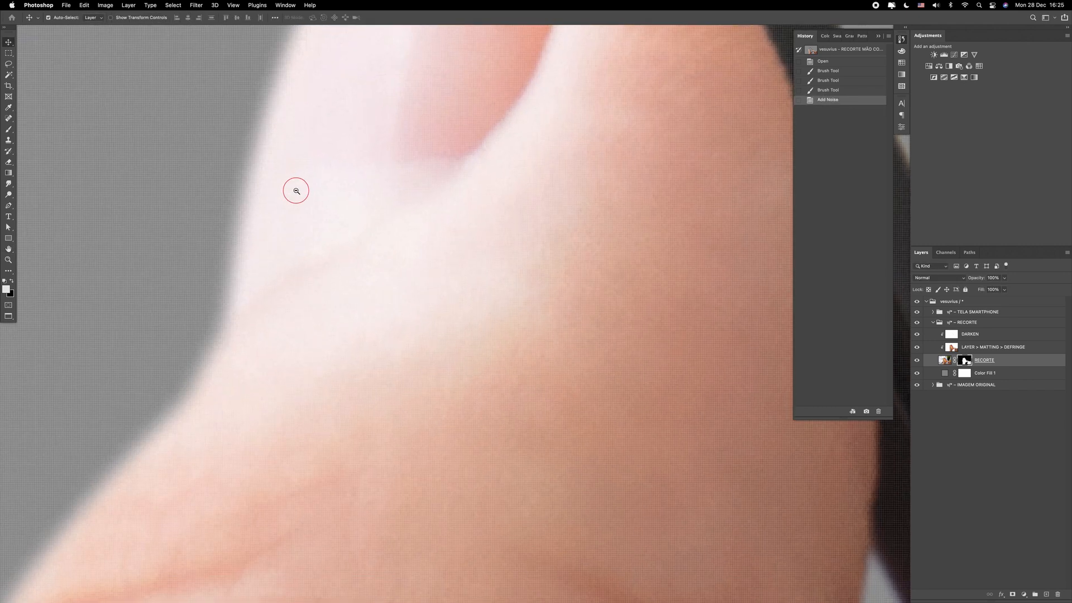
alt+super+click(453, 254)
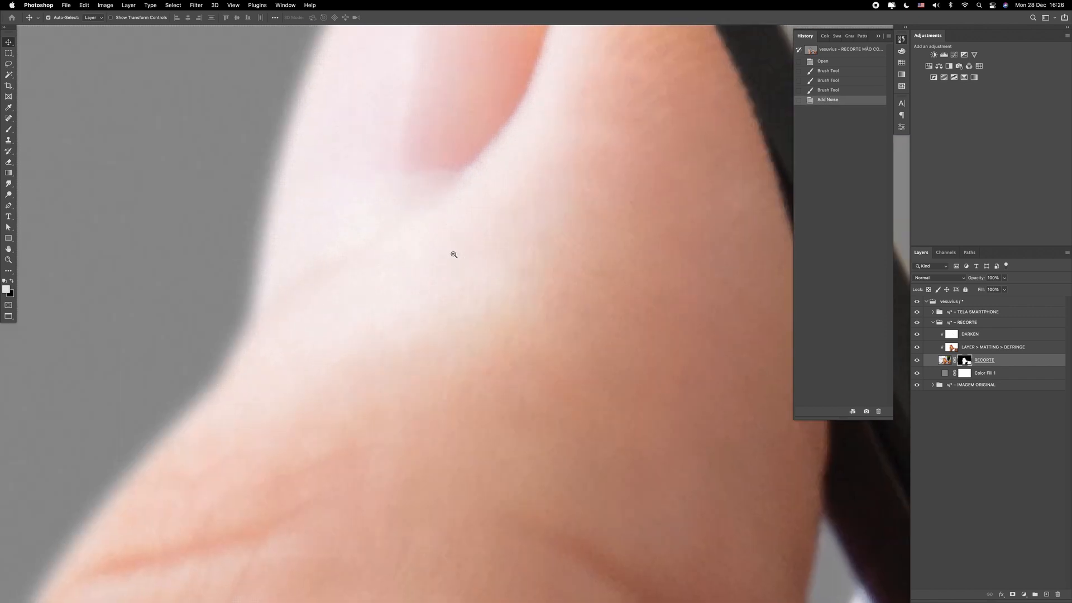
alt+super+click(453, 255)
alt+super+click(453, 255)
alt+super+click(454, 255)
alt+super+click(453, 255)
drag(623, 377, 379, 338)
alt+super+click(506, 282)
alt+super+click(507, 282)
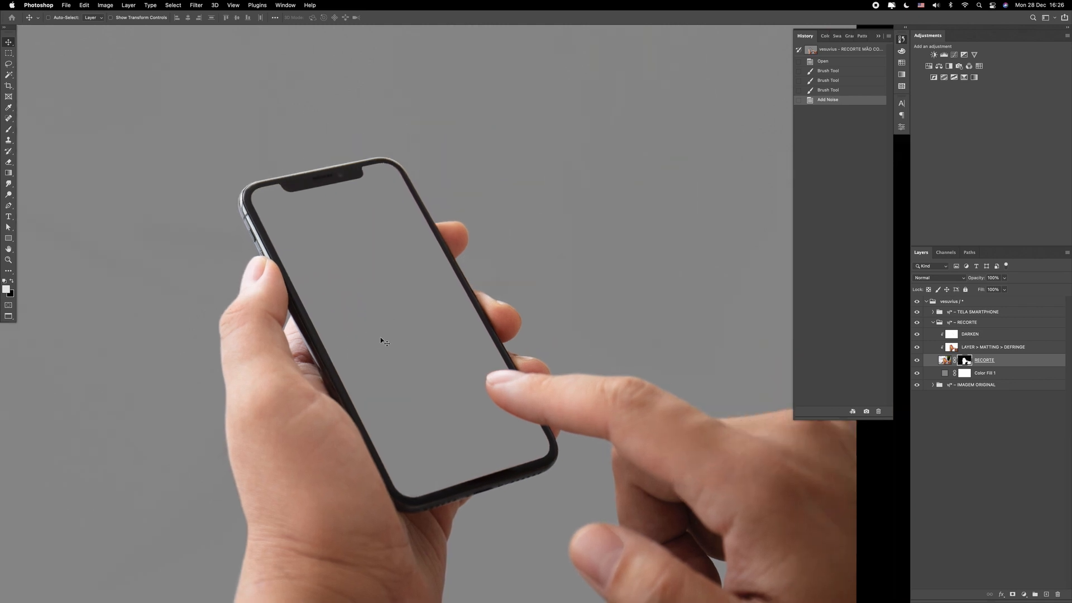